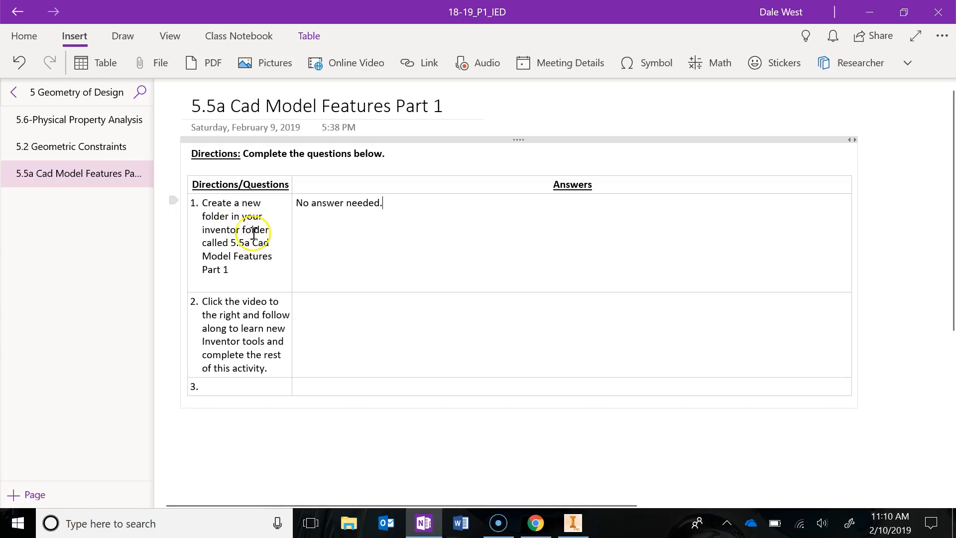
Switch from OneNote to Inventor and create a new part from the English Standard (in).ipt template
{"action": "left_click_drag", "start_coordinate": [231, 243], "coordinate": [237, 269]}
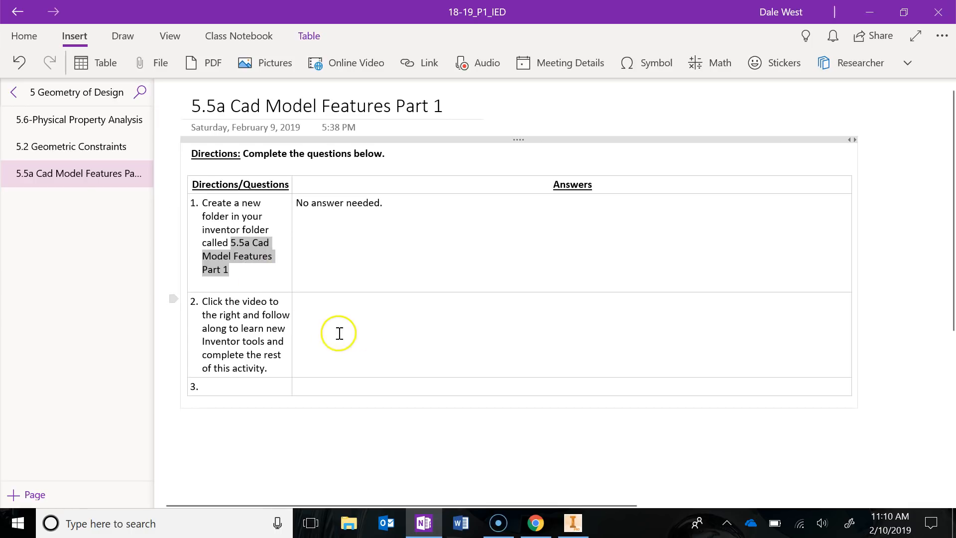
{"action": "left_click", "coordinate": [870, 14]}
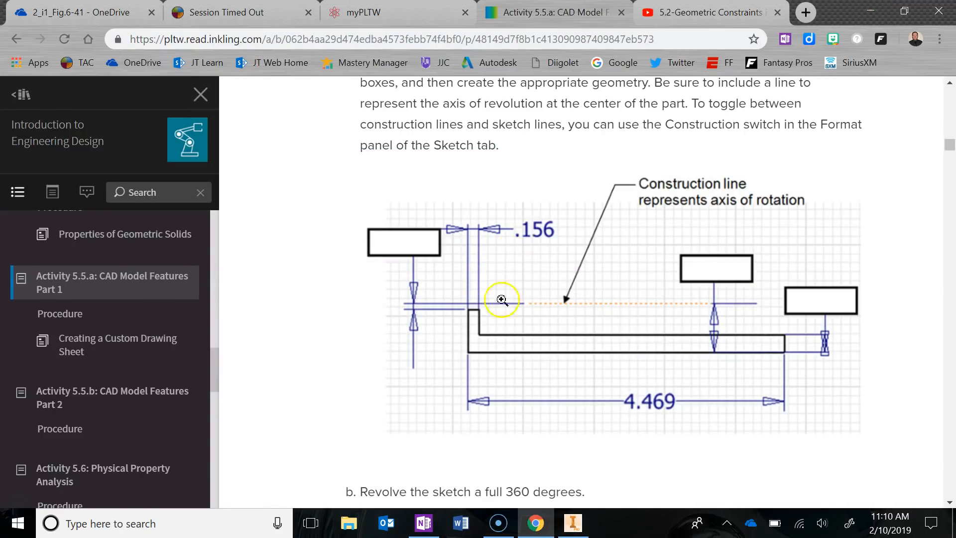
{"action": "left_click", "coordinate": [572, 523]}
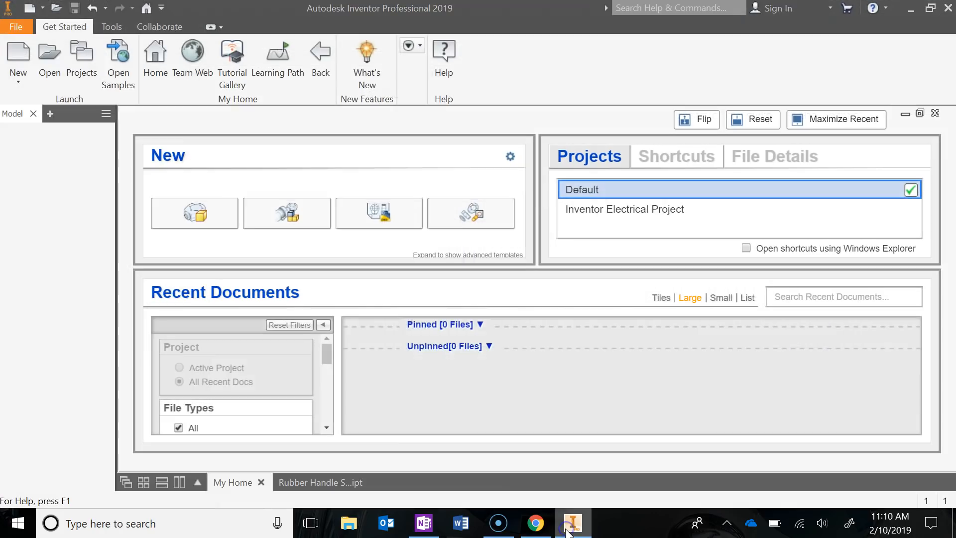
{"action": "left_click", "coordinate": [20, 52]}
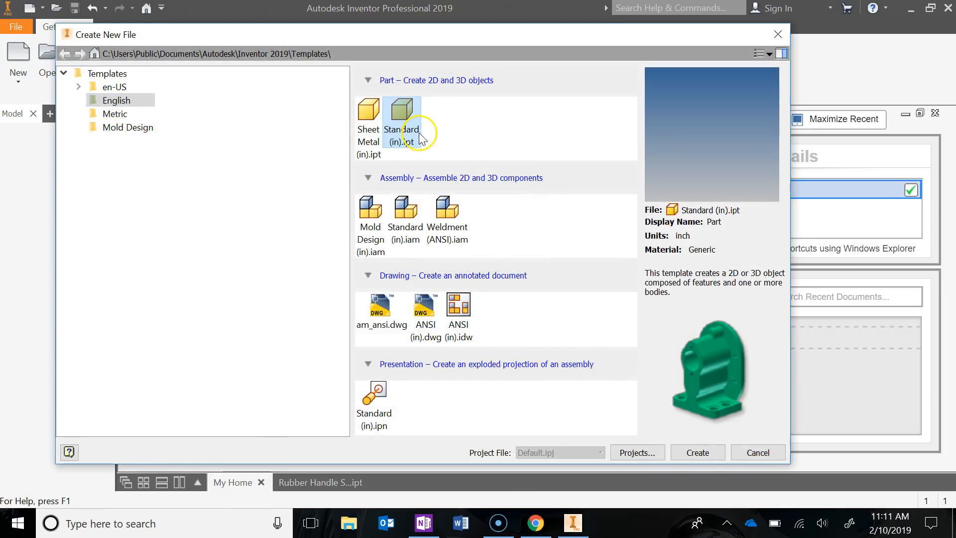
{"action": "left_click", "coordinate": [698, 453]}
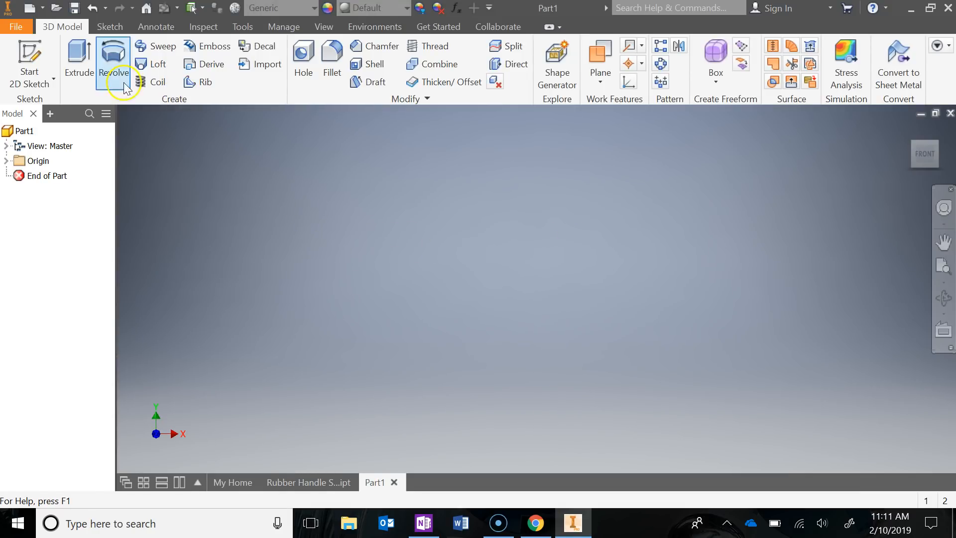
Start a 2D sketch on the front (XY) origin plane
{"action": "left_click", "coordinate": [22, 51]}
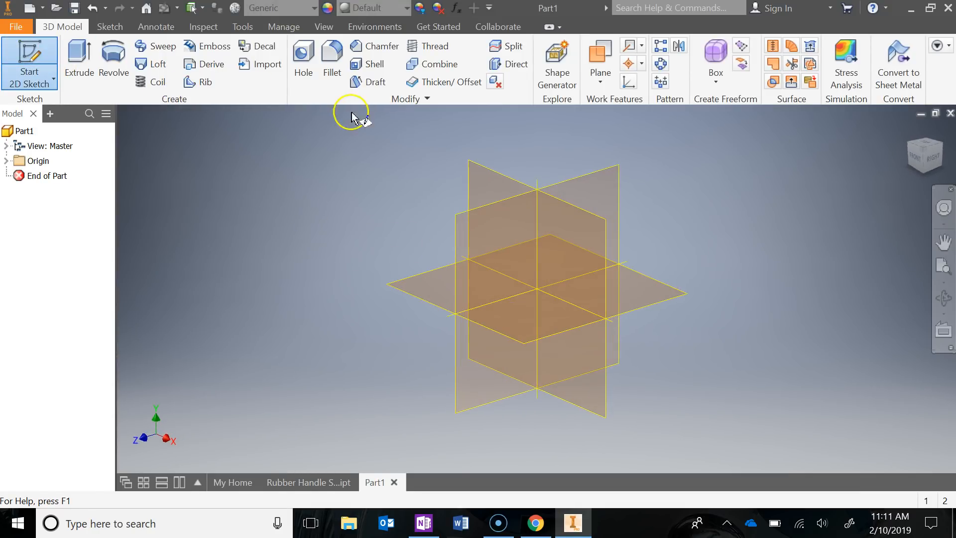
{"action": "left_click", "coordinate": [491, 177]}
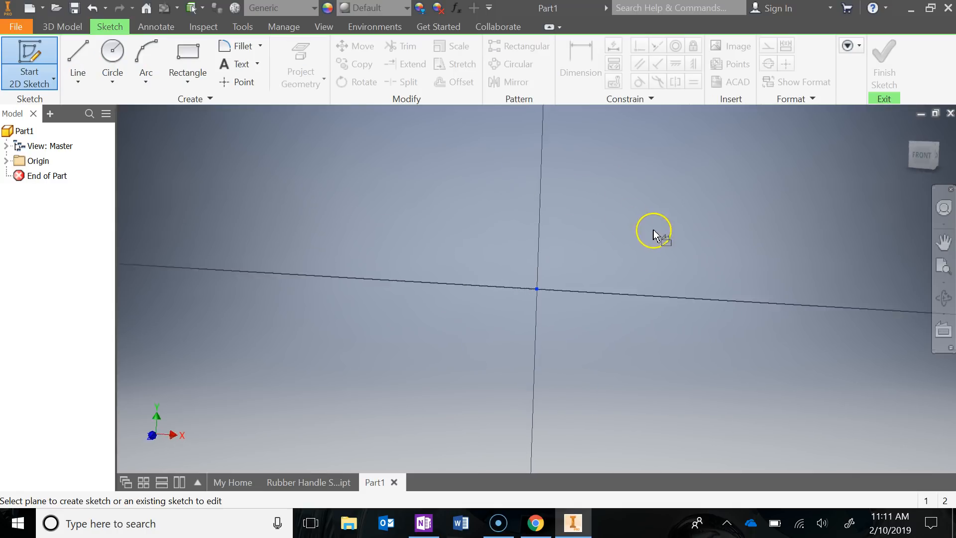
{"action": "mouse_move", "coordinate": [773, 235]}
{"action": "middle_mouse_down"}
{"action": "mouse_move", "coordinate": [648, 241]}
{"action": "mouse_move", "coordinate": [592, 229]}
{"action": "middle_mouse_up"}
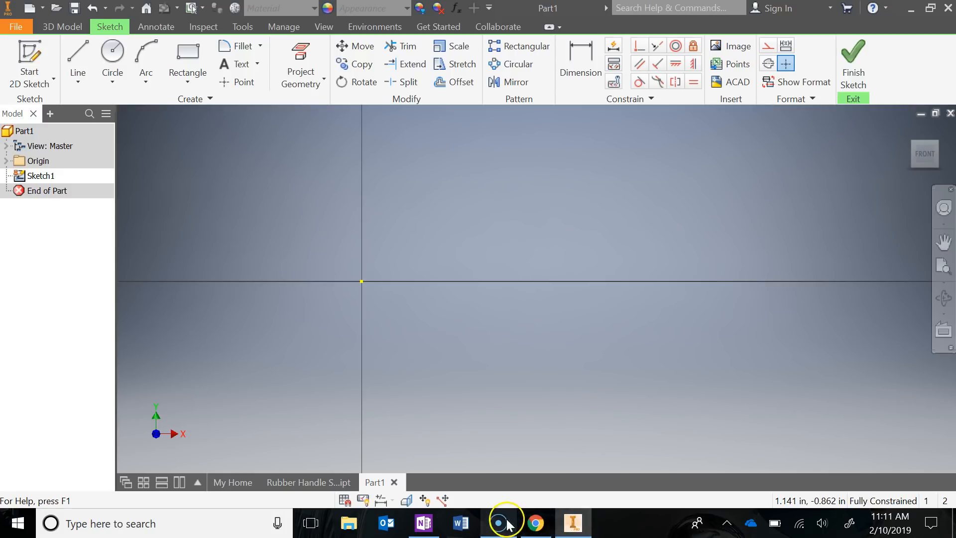
Check the rubber handle sleeve drawing in Chrome and draw a horizontal 4.469 in line from the origin in Inventor
{"action": "left_click", "coordinate": [535, 523]}
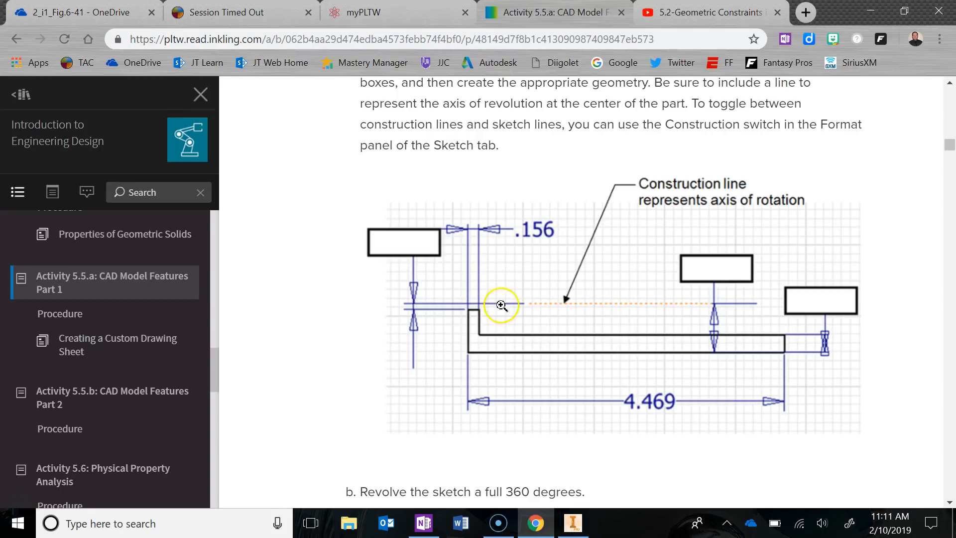
{"action": "scroll", "coordinate": [745, 309], "scroll_direction": "up", "scroll_amount": 2}
{"action": "scroll", "coordinate": [746, 310], "scroll_direction": "up", "scroll_amount": 5}
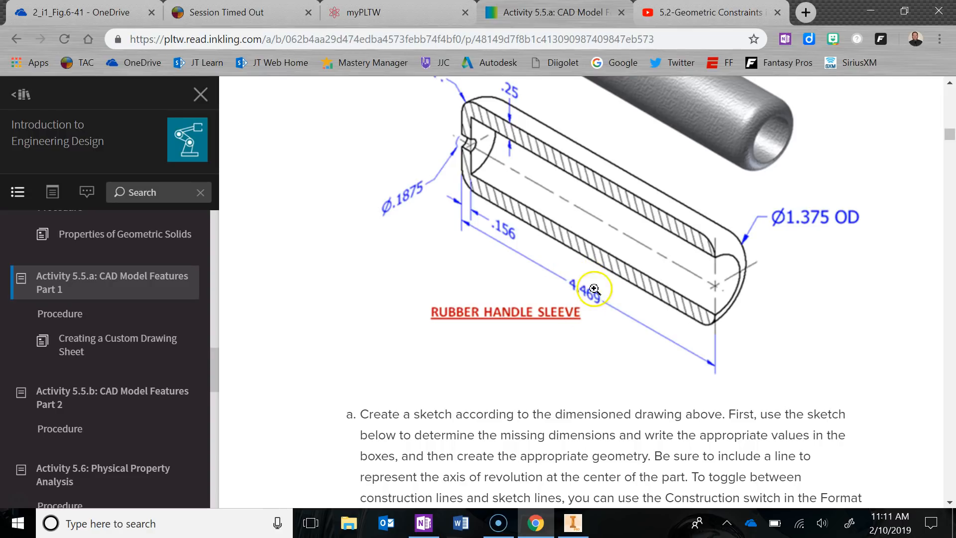
{"action": "left_click", "coordinate": [873, 11]}
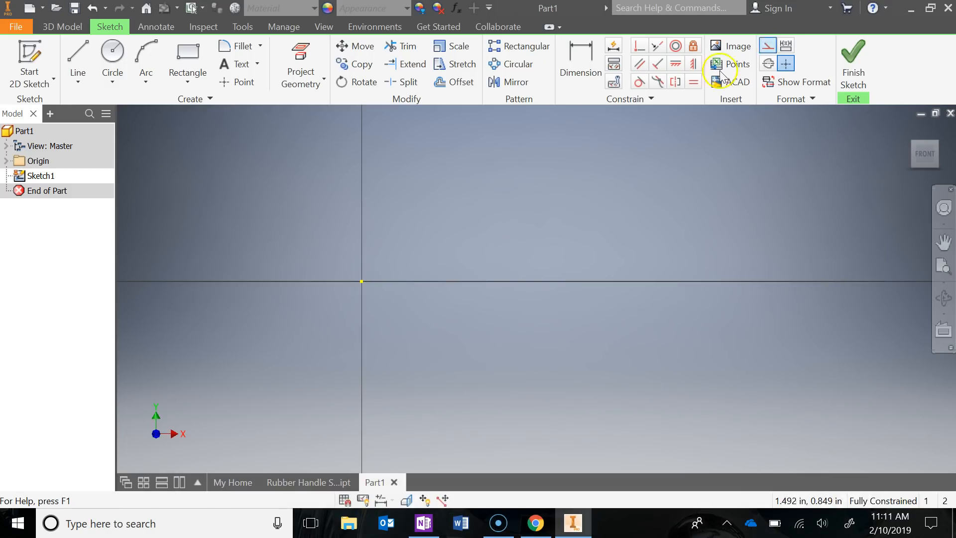
{"action": "left_click", "coordinate": [80, 54]}
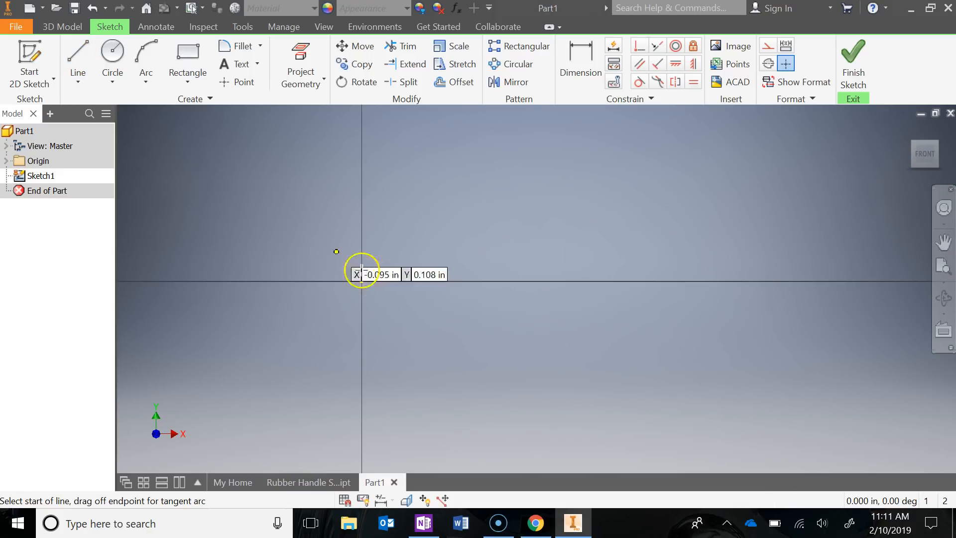
{"action": "left_click", "coordinate": [362, 282]}
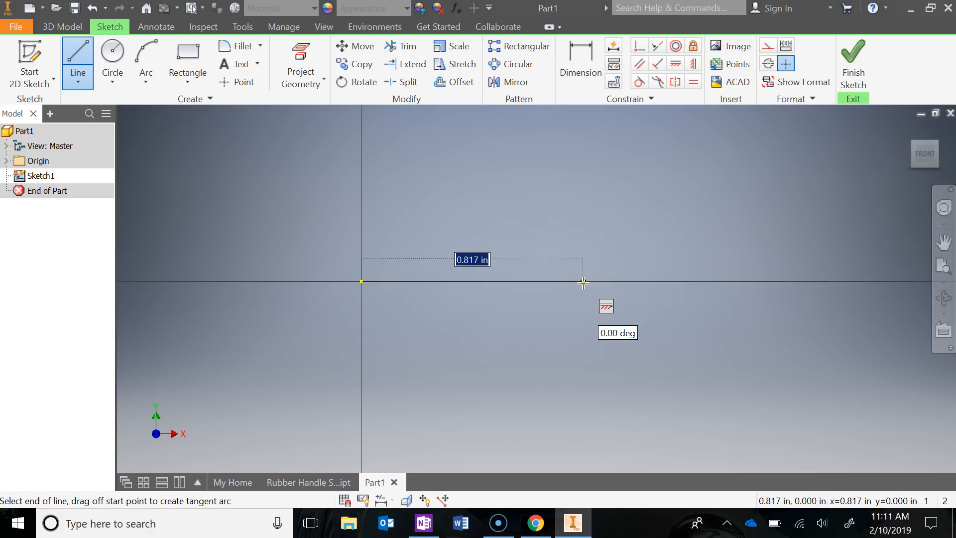
{"action": "type", "text": "4."}
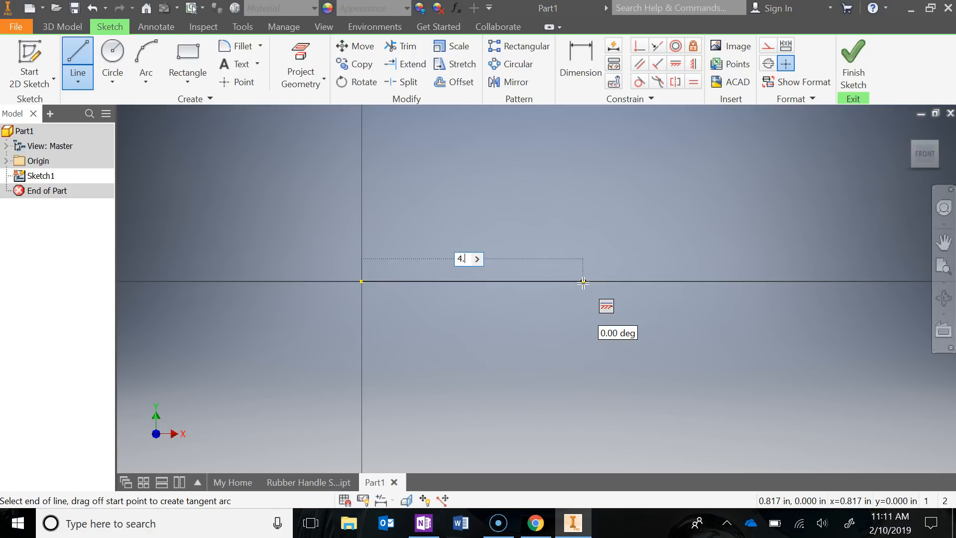
{"action": "key", "text": "Return"}
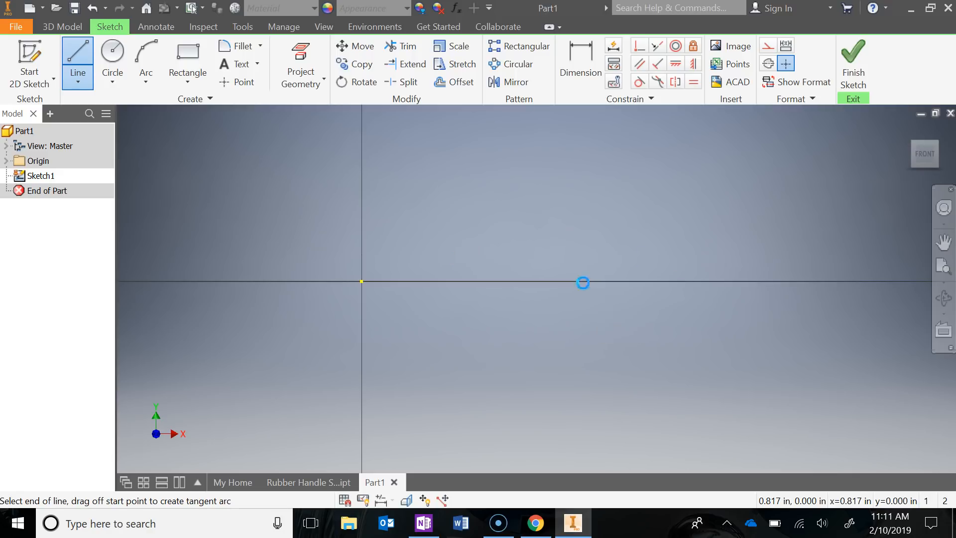
{"action": "key", "text": "Escape"}
Convert the horizontal line into a centerline to serve as the axis of revolution
{"action": "scroll", "coordinate": [632, 280], "scroll_direction": "up", "scroll_amount": 4}
{"action": "middle_click_drag", "start_coordinate": [736, 306], "coordinate": [478, 299]}
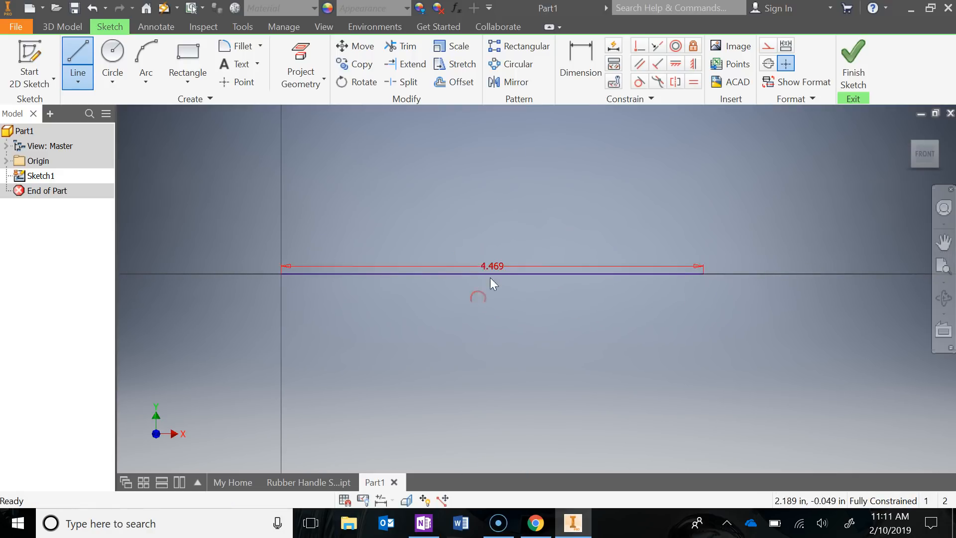
{"action": "scroll", "coordinate": [503, 276], "scroll_direction": "down", "scroll_amount": 3}
{"action": "scroll", "coordinate": [503, 275], "scroll_direction": "up", "scroll_amount": 3}
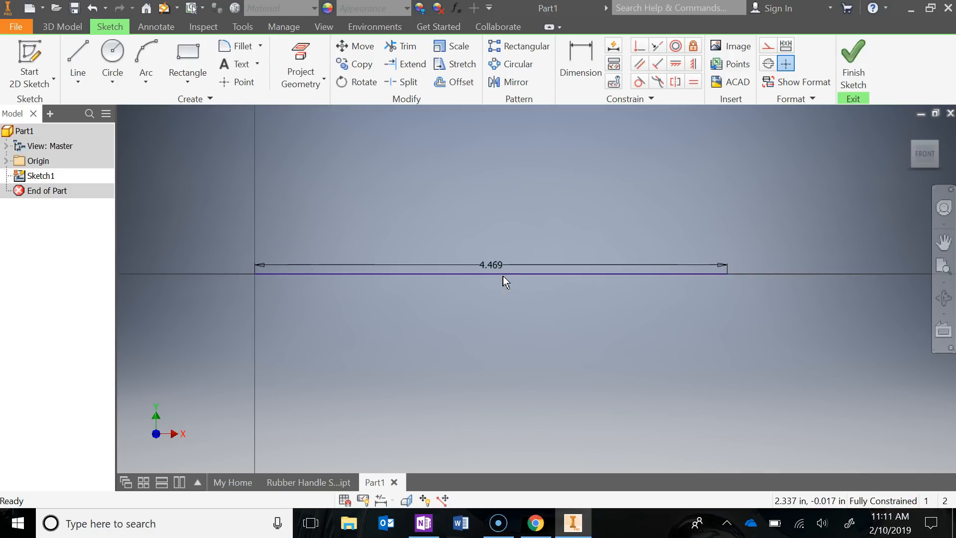
{"action": "left_click", "coordinate": [498, 275]}
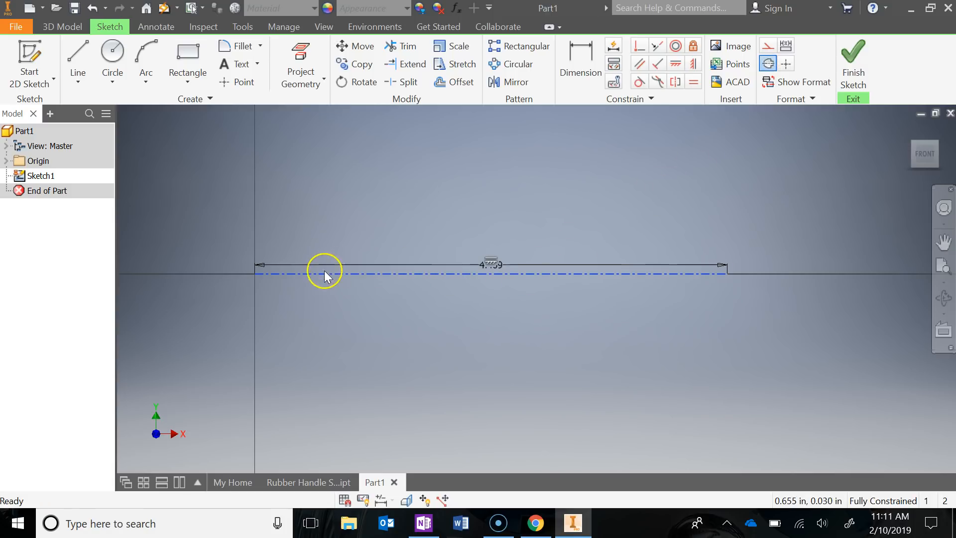
{"action": "left_click", "coordinate": [536, 222]}
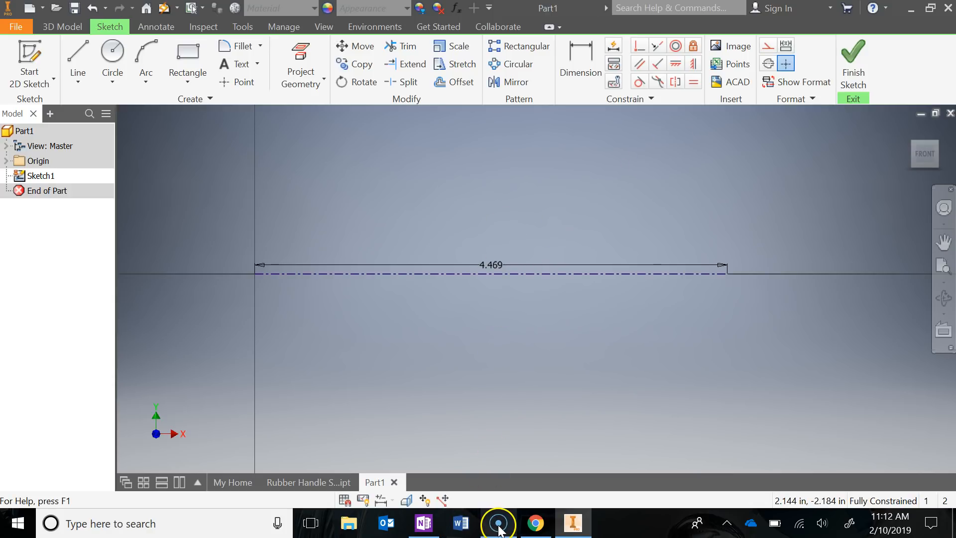
Following the sketch shown in Chrome, draw a closed L-shaped profile below the centerline in Inventor, spanning its full length, with a leg about 0.35 in wide
{"action": "left_click", "coordinate": [534, 524]}
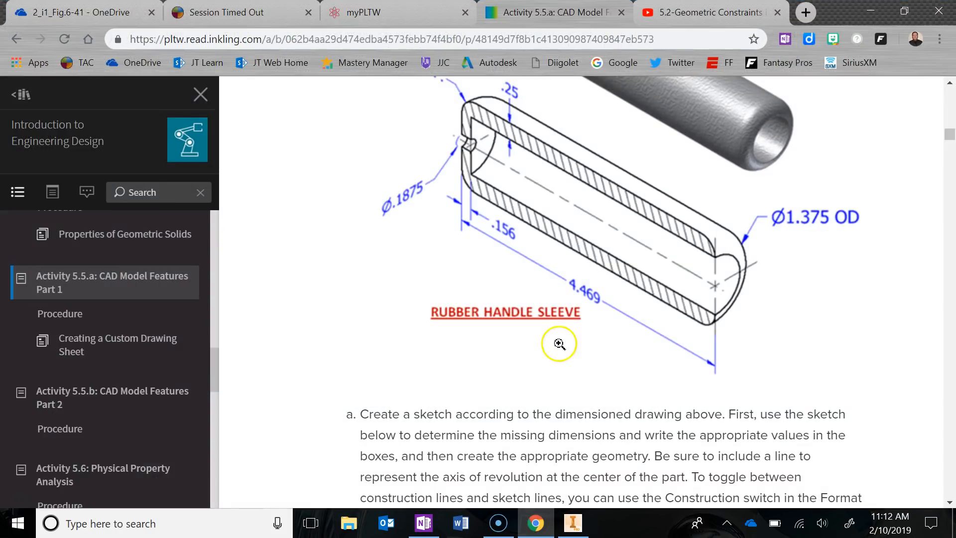
{"action": "scroll", "coordinate": [543, 370], "scroll_direction": "down", "scroll_amount": 3}
{"action": "scroll", "coordinate": [542, 370], "scroll_direction": "down", "scroll_amount": 5}
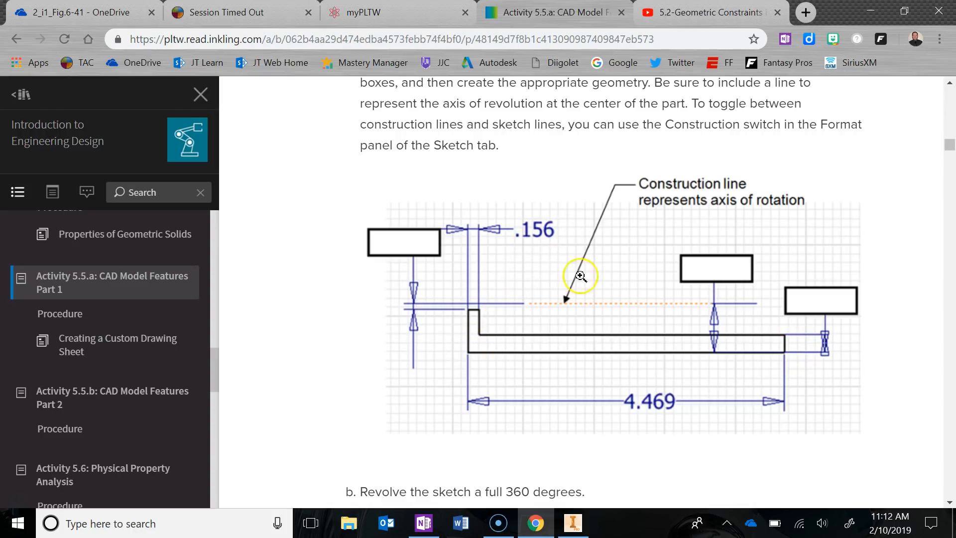
{"action": "left_click", "coordinate": [884, 14]}
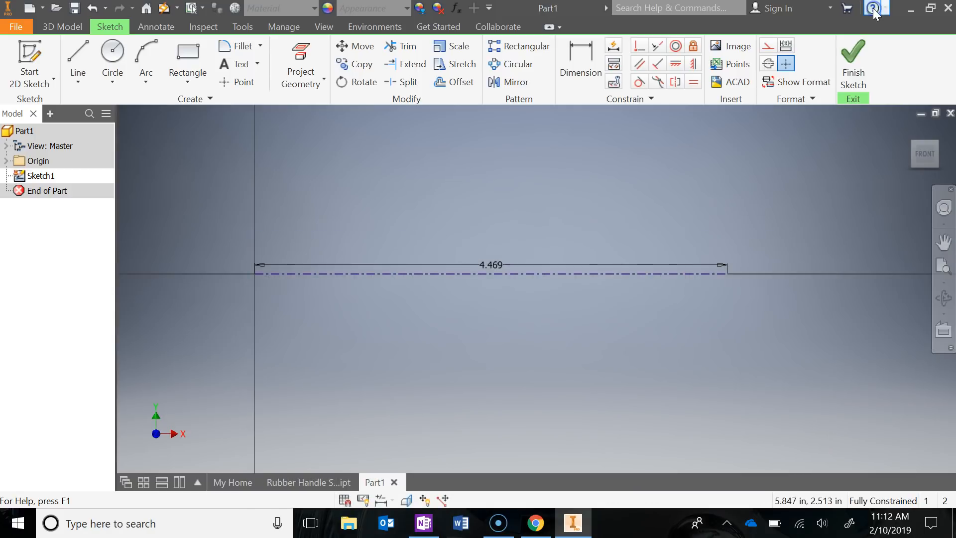
{"action": "left_click", "coordinate": [85, 53]}
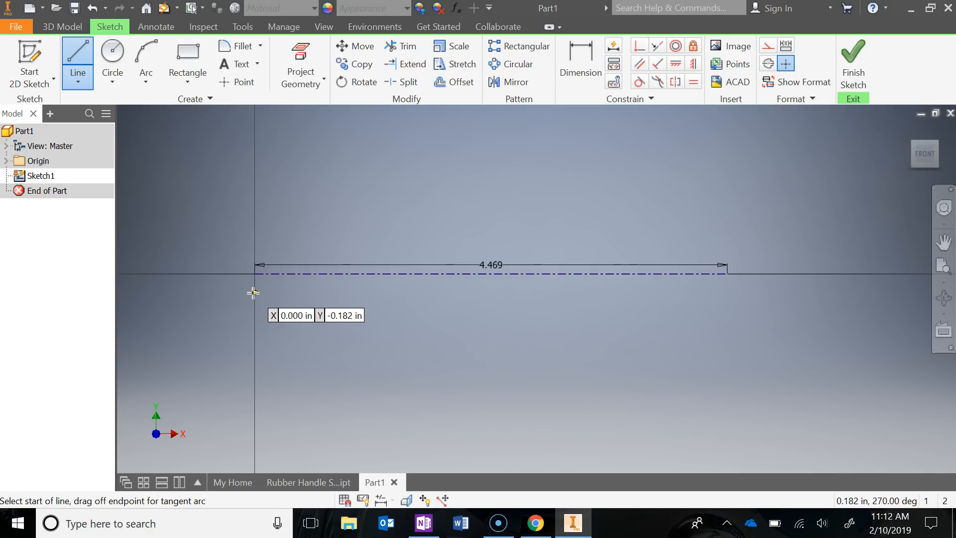
{"action": "left_click", "coordinate": [253, 293]}
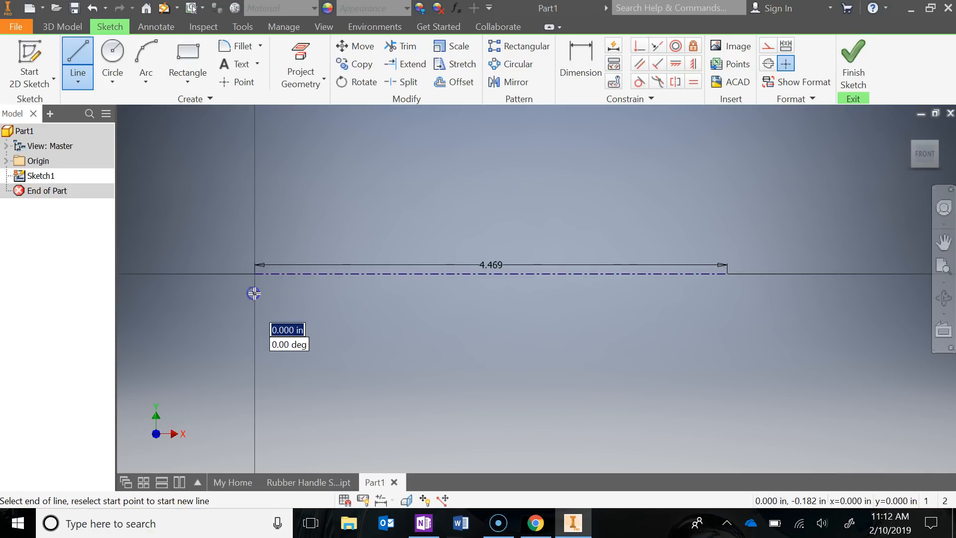
{"action": "left_click", "coordinate": [293, 293]}
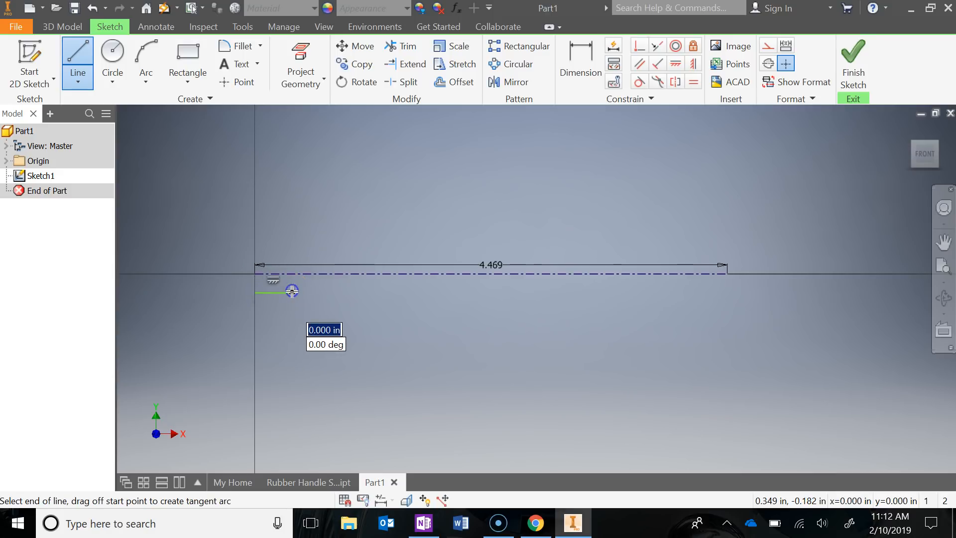
{"action": "left_click", "coordinate": [294, 333]}
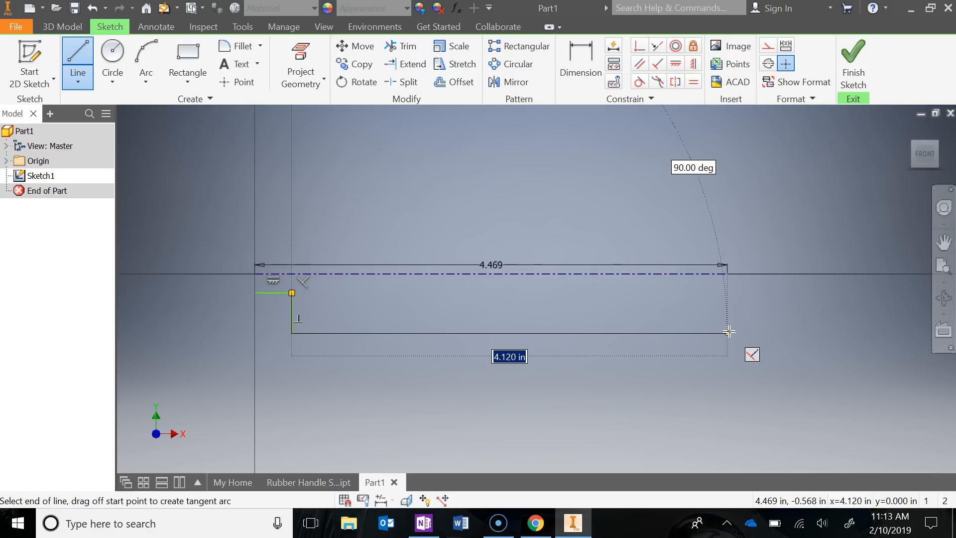
{"action": "left_click", "coordinate": [729, 332]}
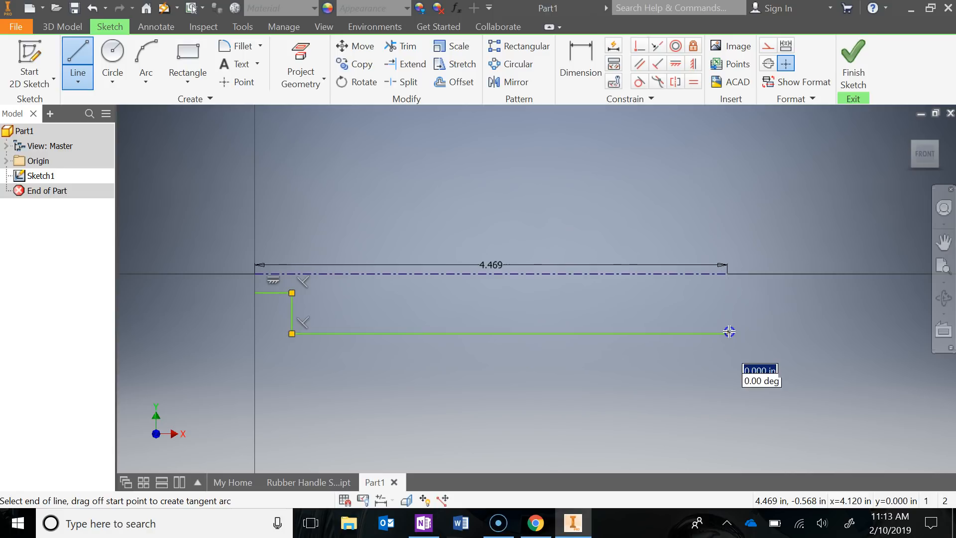
{"action": "left_click", "coordinate": [729, 376]}
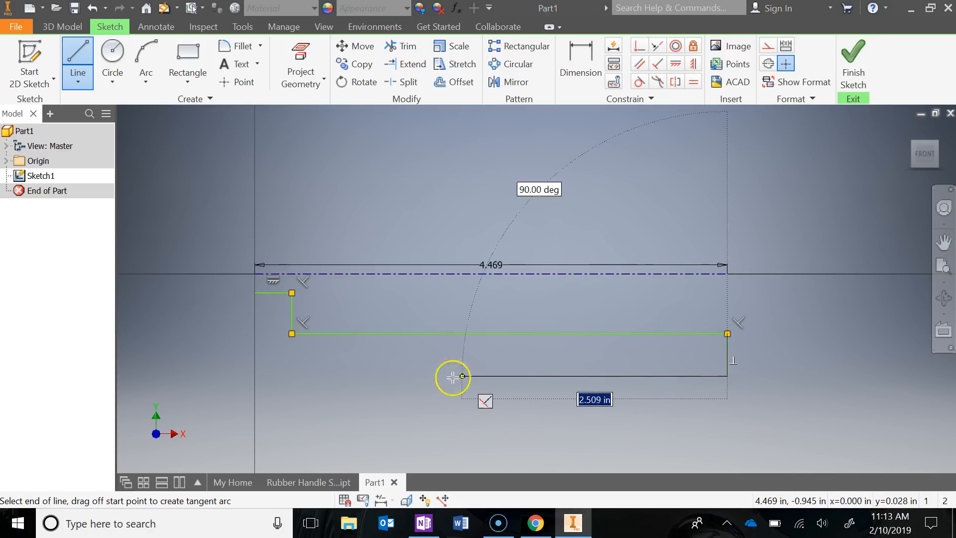
{"action": "left_click", "coordinate": [254, 377]}
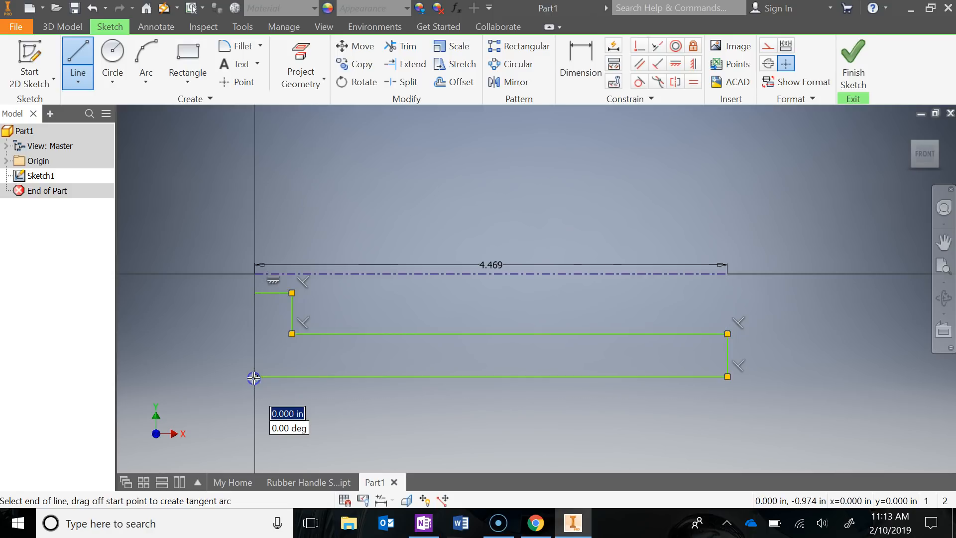
{"action": "left_click", "coordinate": [254, 293]}
{"action": "key", "text": "Escape"}
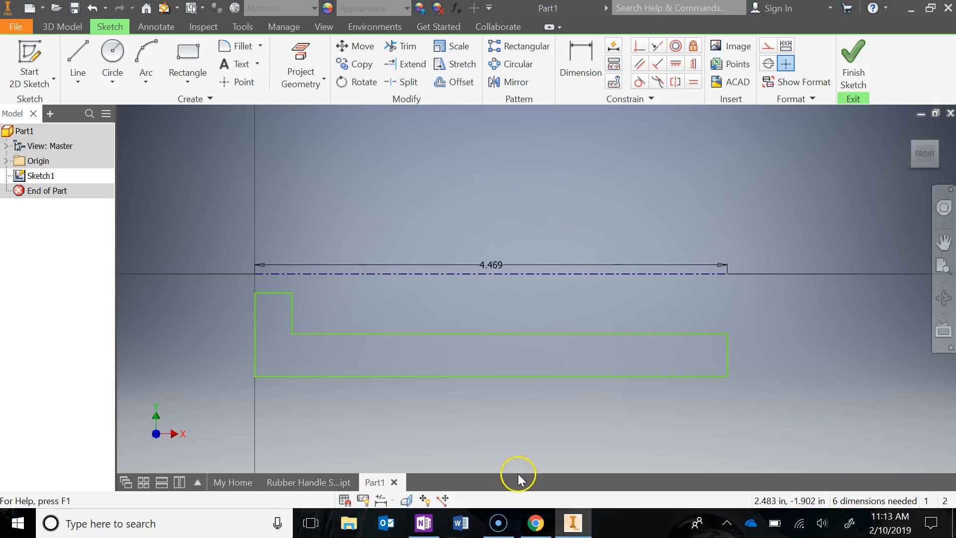
Check the reference sketch in Chrome and dimension the length of the profile's bottom edge in Inventor
{"action": "left_click", "coordinate": [535, 523]}
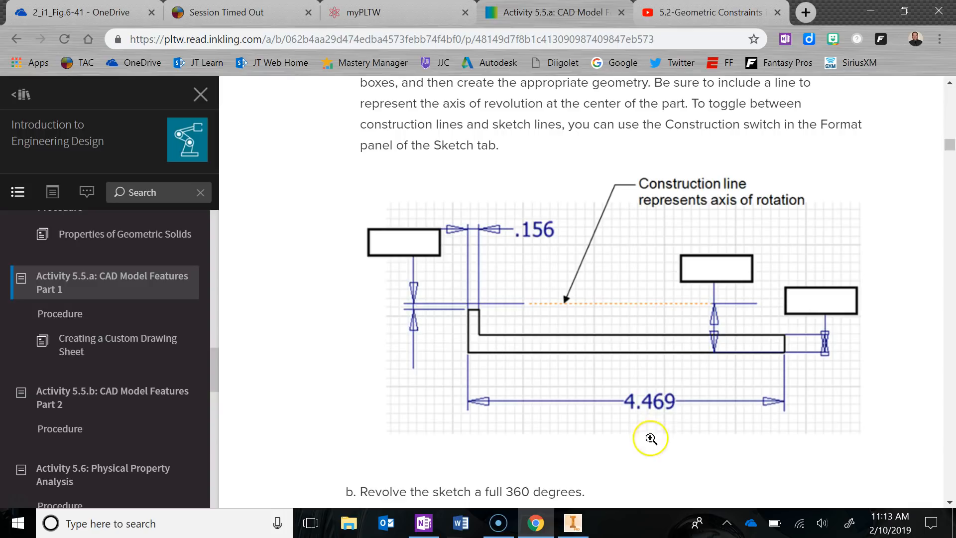
{"action": "left_click", "coordinate": [869, 11]}
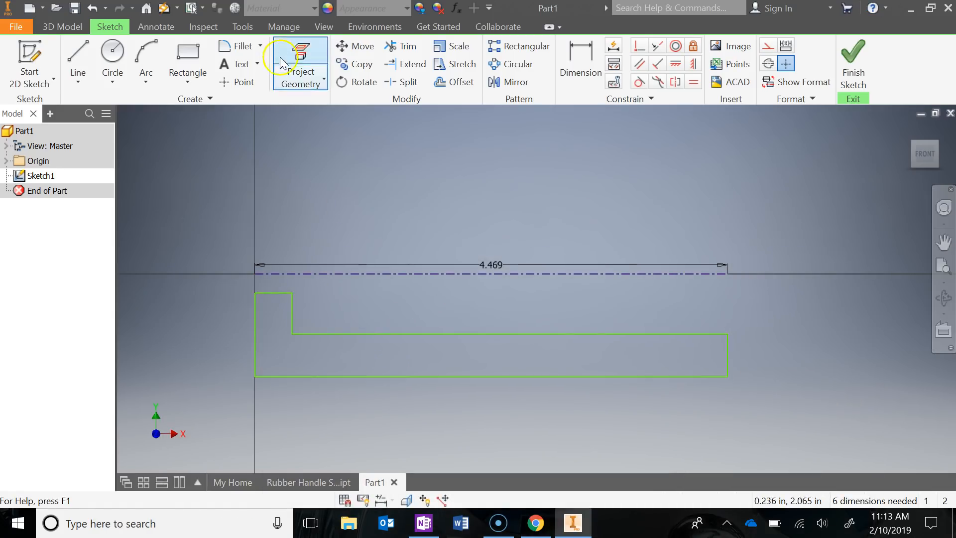
{"action": "left_click", "coordinate": [580, 64]}
{"action": "left_click", "coordinate": [467, 378]}
{"action": "left_click", "coordinate": [467, 401]}
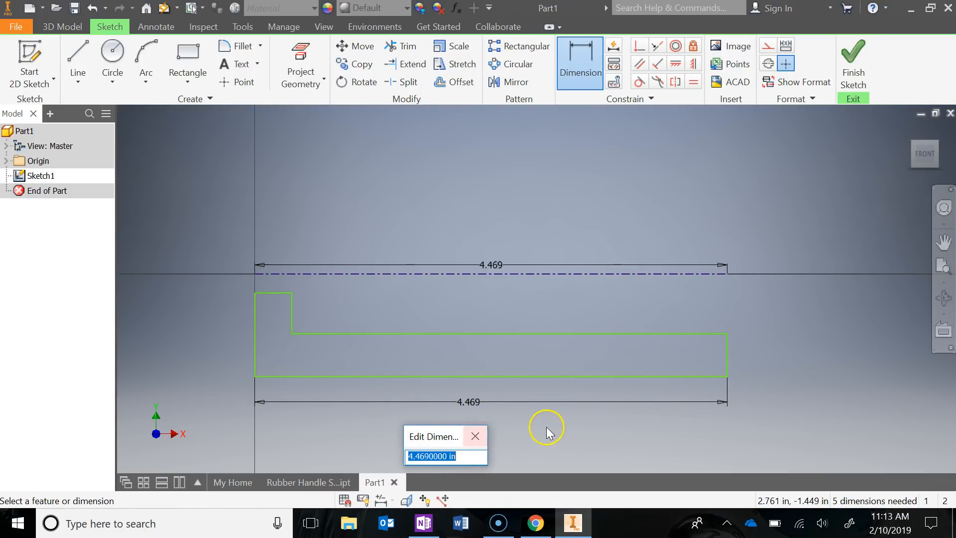
{"action": "left_click", "coordinate": [578, 435]}
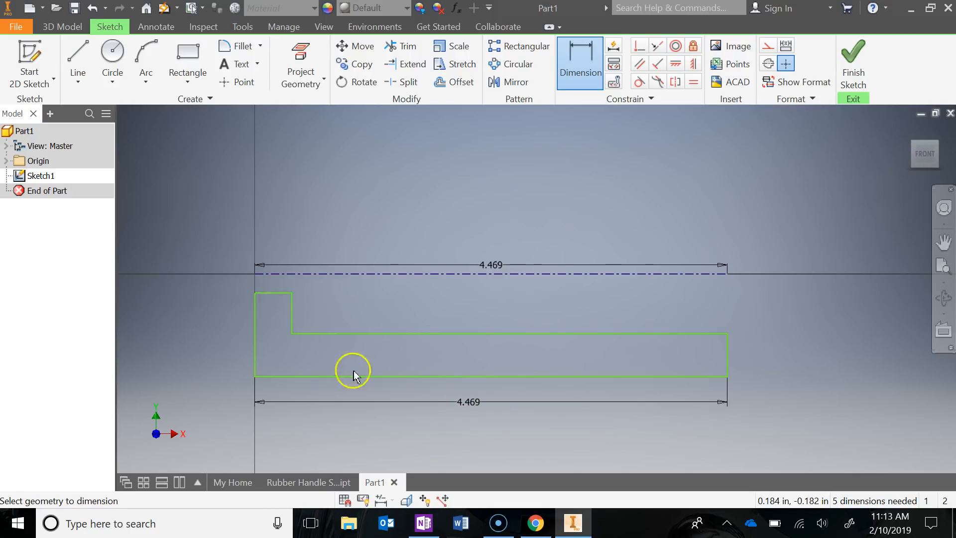
Check the reference sketch in Chrome and dimension the width of the leg's top edge in Inventor as 0.156 in
{"action": "left_click", "coordinate": [542, 525]}
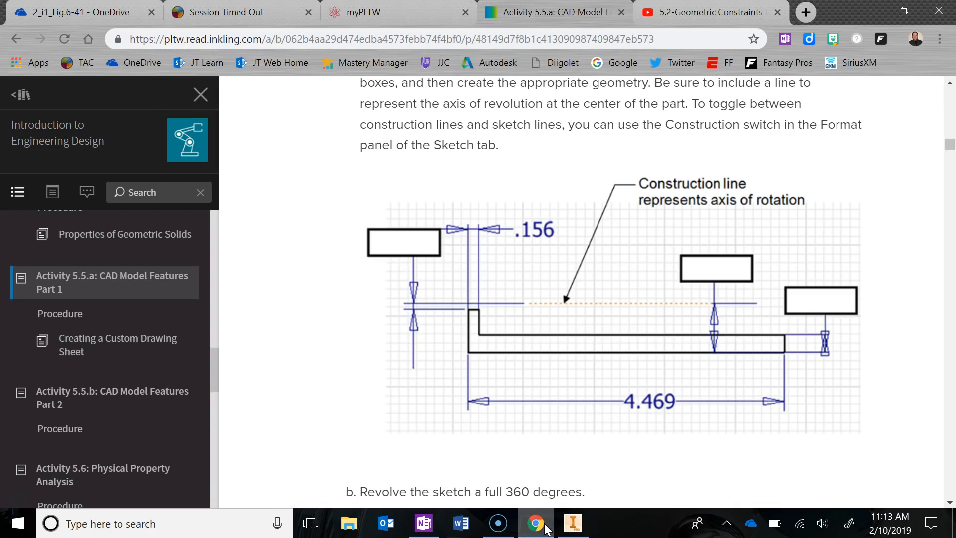
{"action": "left_click", "coordinate": [547, 528]}
{"action": "left_click", "coordinate": [272, 293]}
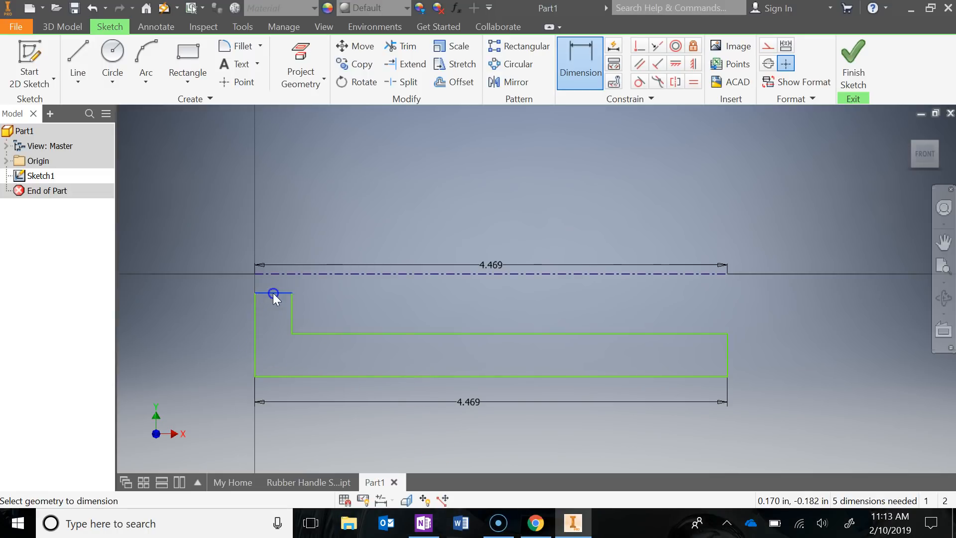
{"action": "left_click", "coordinate": [221, 283]}
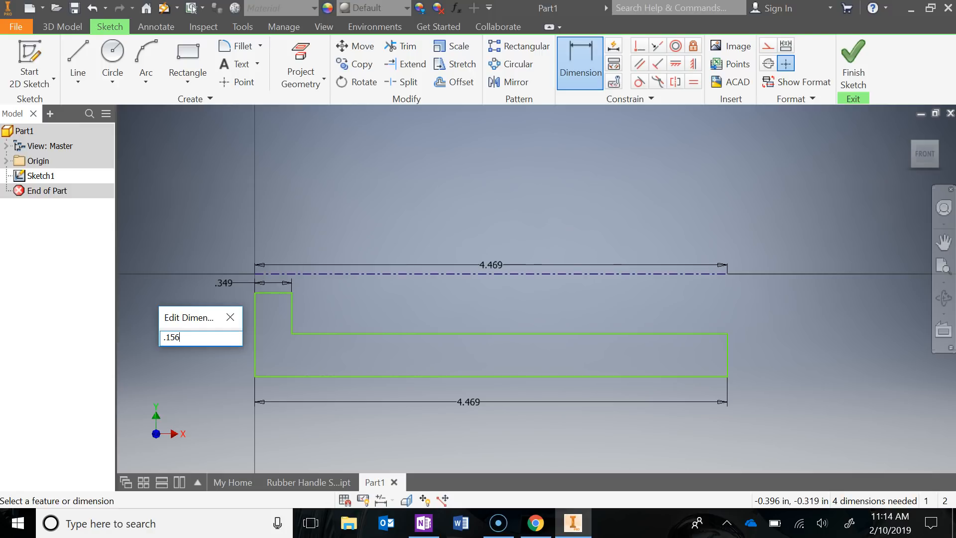
{"action": "type", "text": ".156"}
{"action": "key", "text": "Return"}
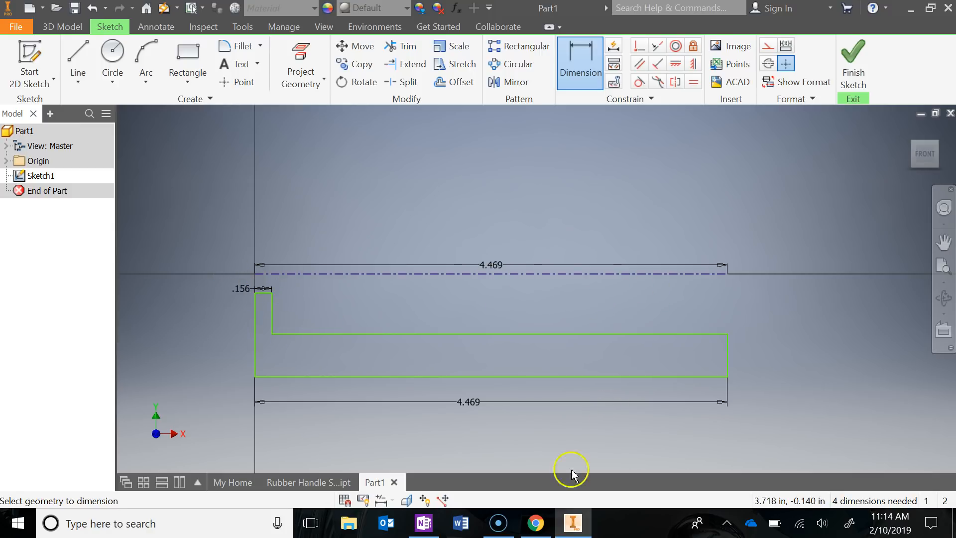
Examine the sleeve drawing and reference sketch in Chrome for the end hole's diameter, enlarging the drawing, and return to Inventor
{"action": "left_click", "coordinate": [534, 521]}
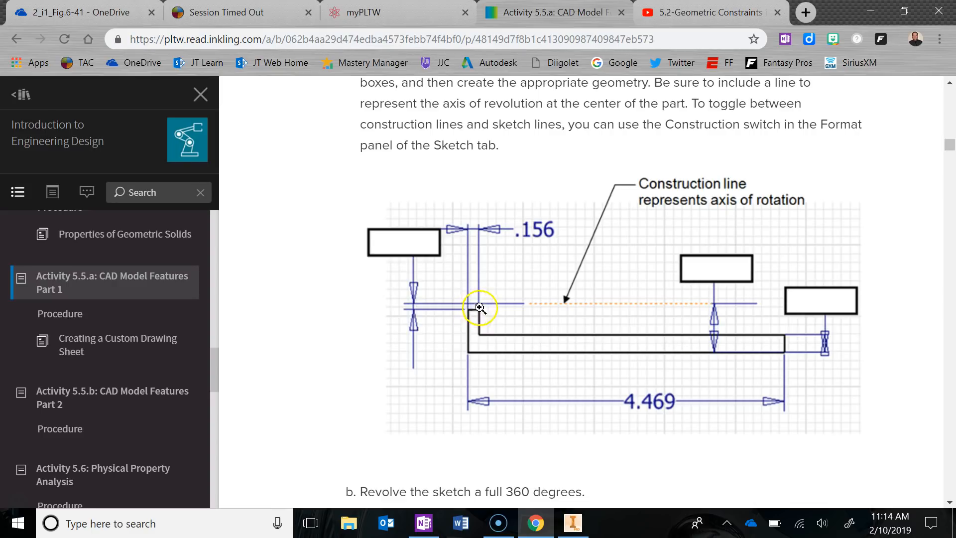
{"action": "scroll", "coordinate": [479, 308], "scroll_direction": "up", "scroll_amount": 10}
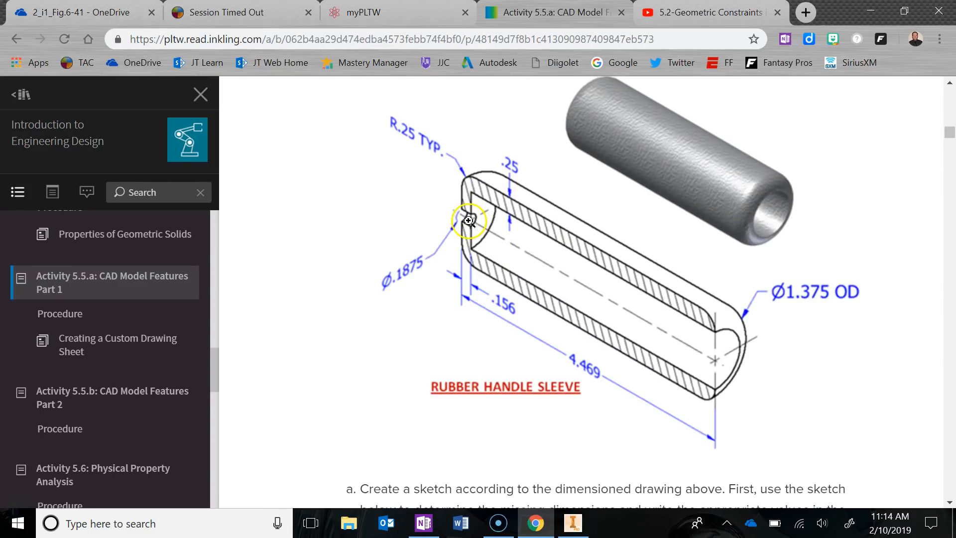
{"action": "scroll", "coordinate": [468, 219], "scroll_direction": "down", "scroll_amount": 10}
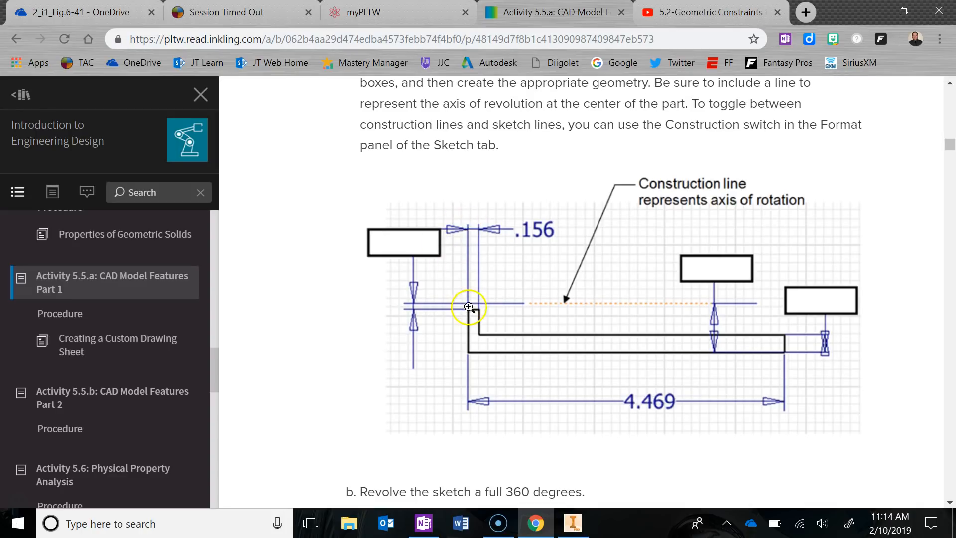
{"action": "scroll", "coordinate": [464, 307], "scroll_direction": "up", "scroll_amount": 8}
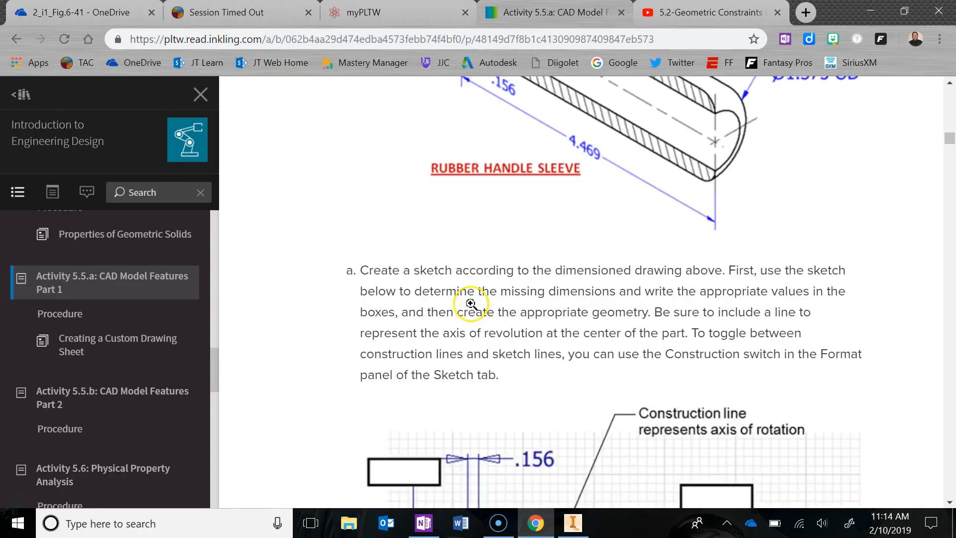
{"action": "left_click", "coordinate": [468, 145]}
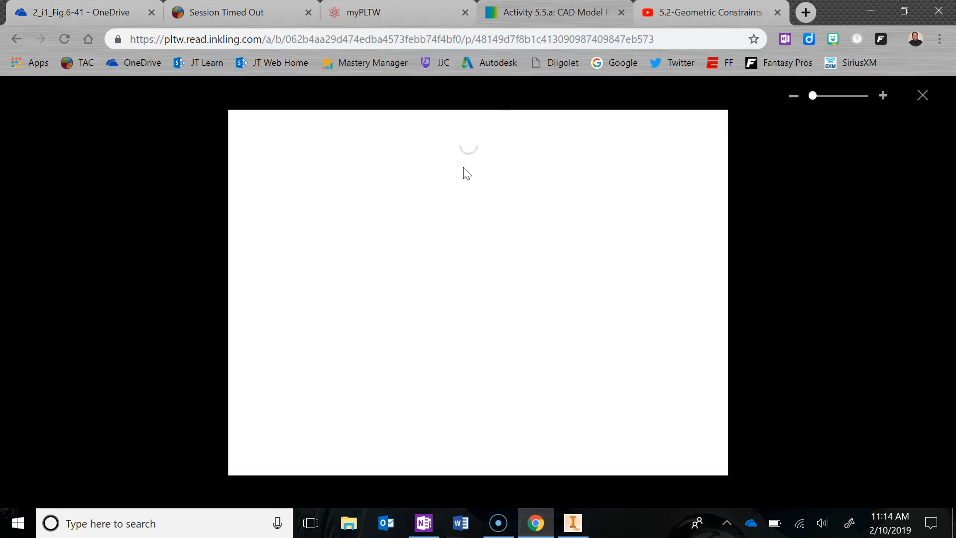
{"action": "left_click_drag", "start_coordinate": [813, 96], "coordinate": [847, 96]}
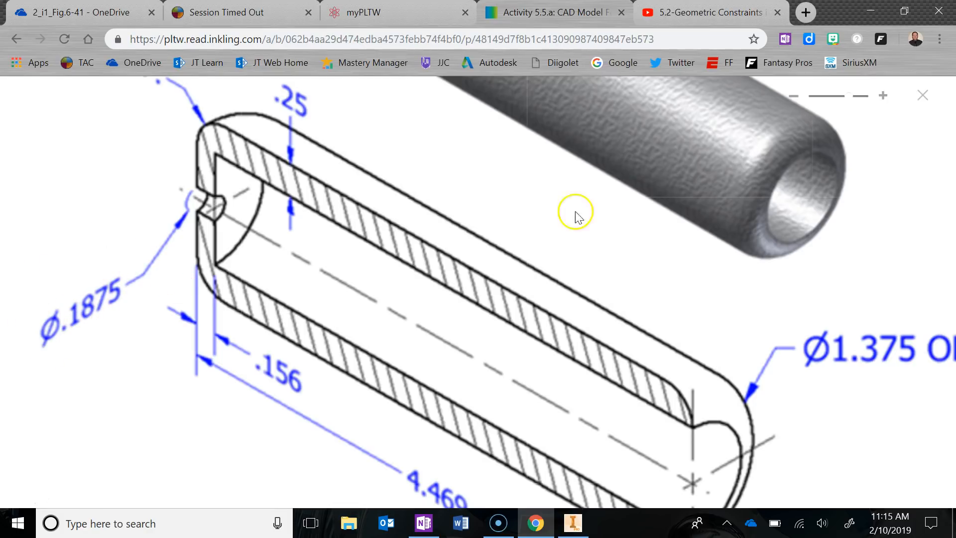
{"action": "left_click", "coordinate": [924, 97]}
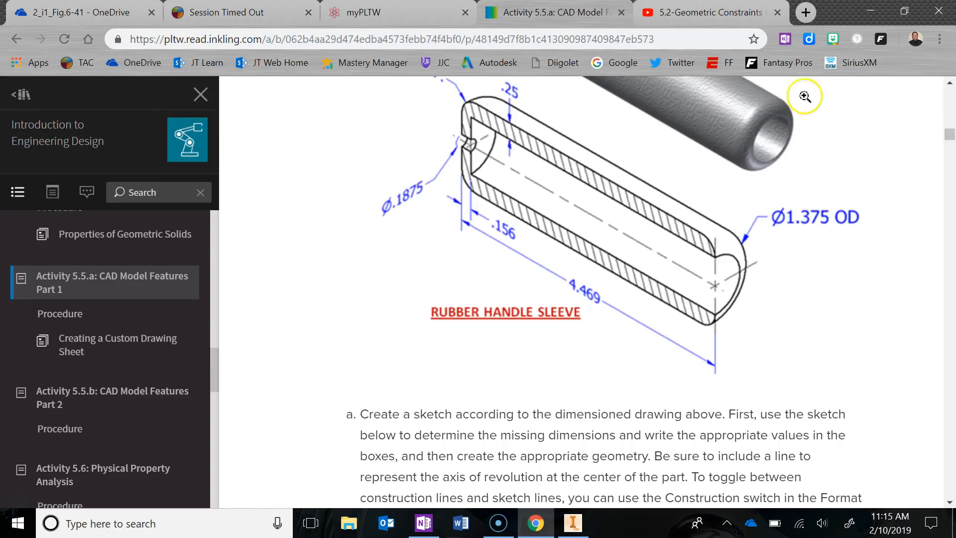
{"action": "left_click", "coordinate": [573, 523]}
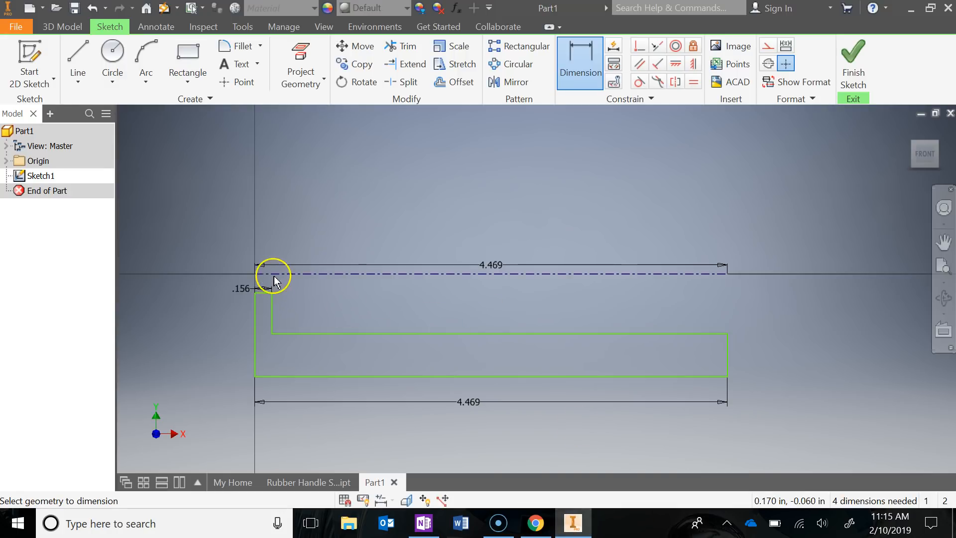
Dimension the hole's diameter between the leg's top edge and the centerline as 0.1875 in
{"action": "left_click", "coordinate": [580, 64]}
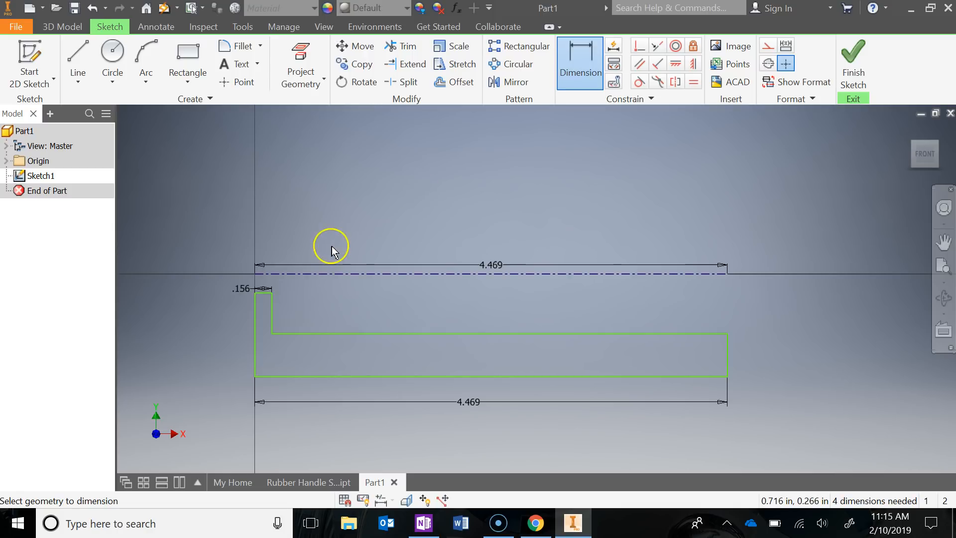
{"action": "scroll", "coordinate": [255, 275], "scroll_direction": "up", "scroll_amount": 3}
{"action": "left_click", "coordinate": [271, 273]}
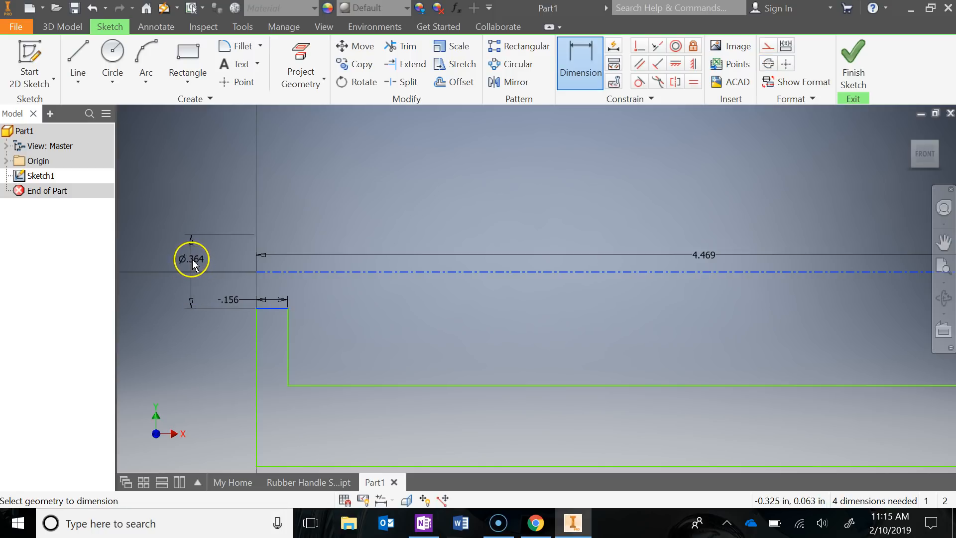
{"action": "left_click", "coordinate": [186, 281]}
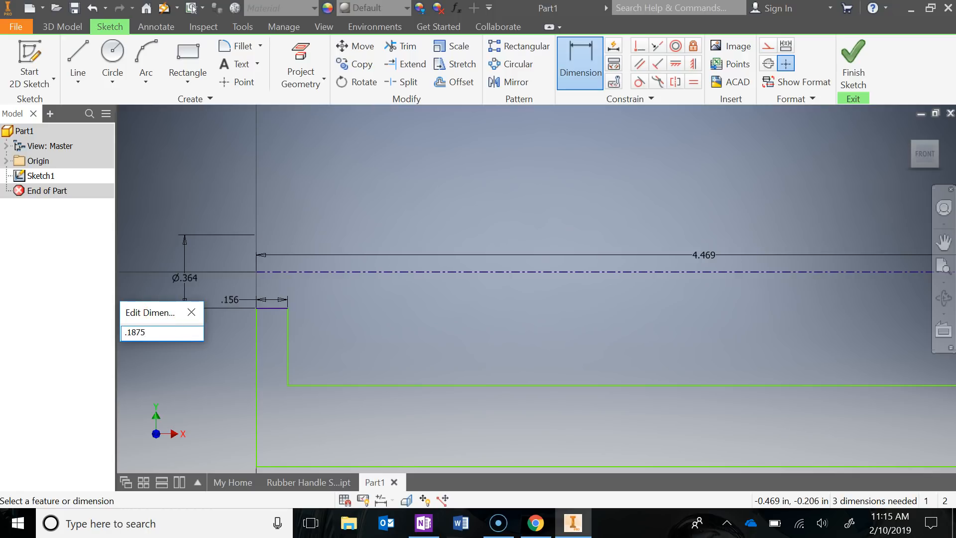
{"action": "key", "text": "Return"}
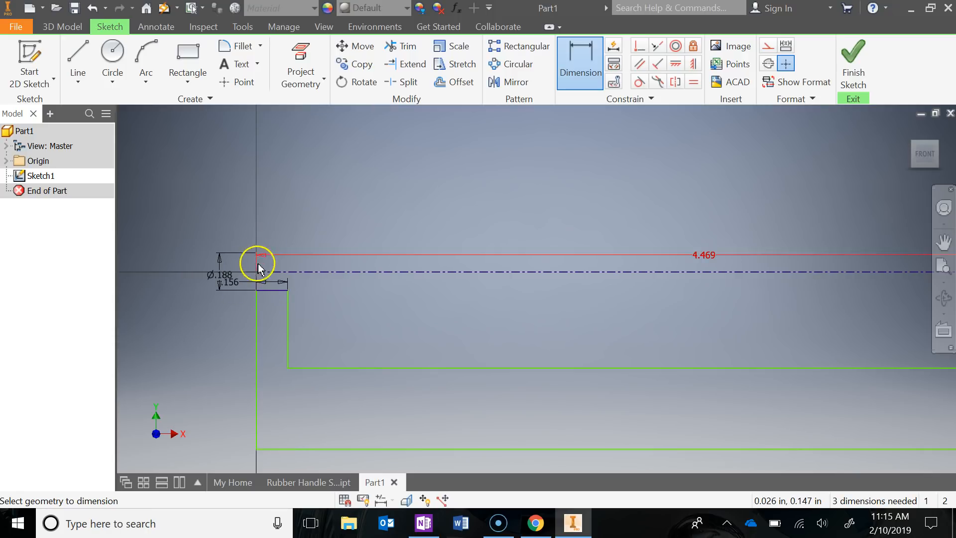
Check the outside diameter in Chrome and dimension the profile's bottom edge to the centerline in Inventor as a 1.375 in diameter
{"action": "left_click", "coordinate": [536, 523]}
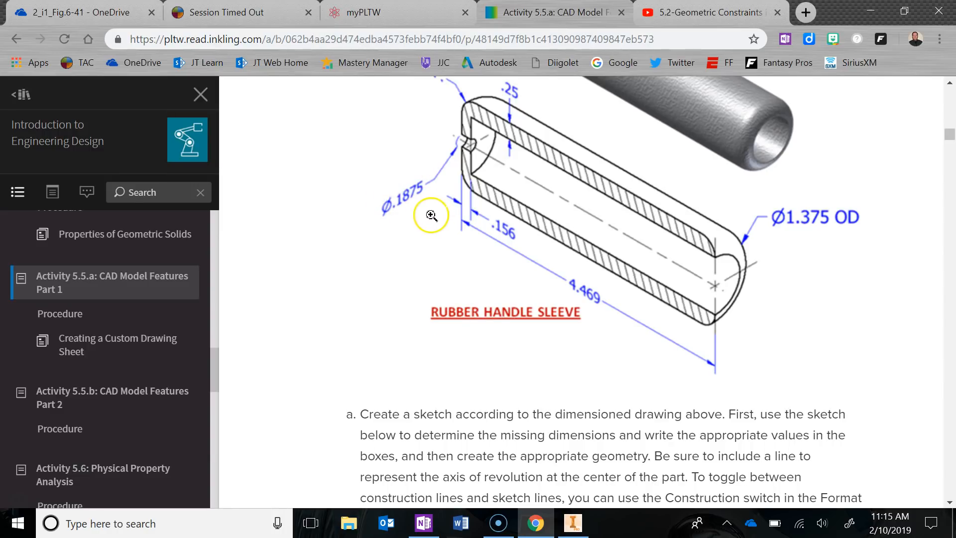
{"action": "scroll", "coordinate": [487, 412], "scroll_direction": "down", "scroll_amount": 9}
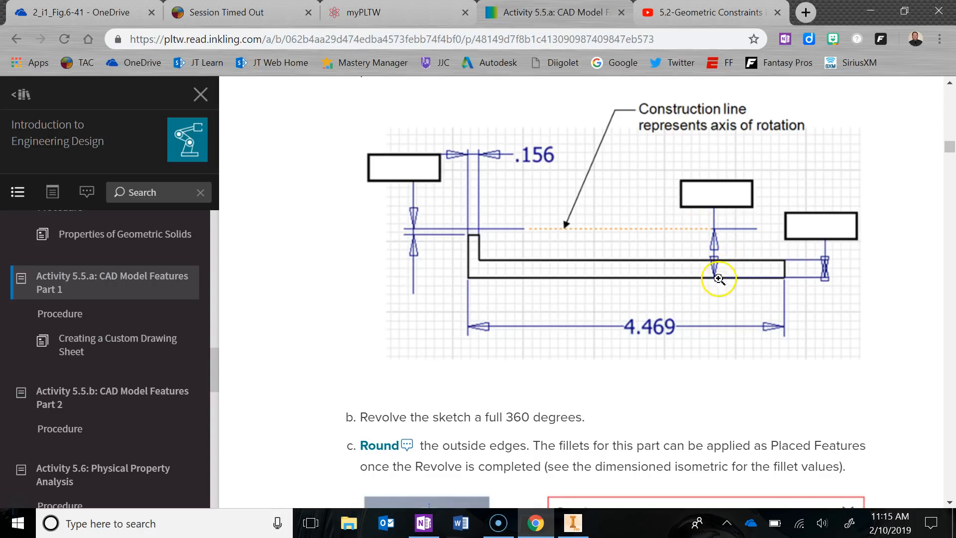
{"action": "scroll", "coordinate": [717, 280], "scroll_direction": "up", "scroll_amount": 8}
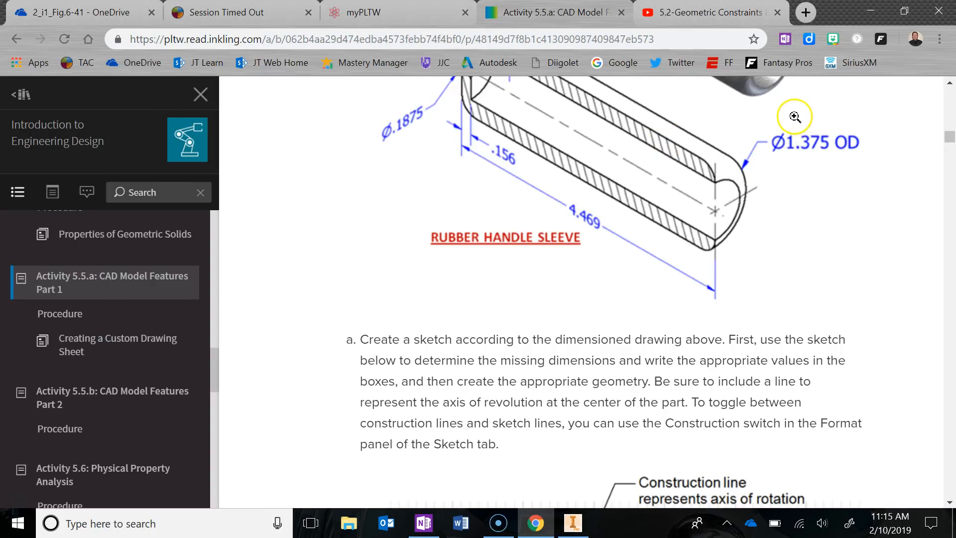
{"action": "left_click", "coordinate": [869, 10]}
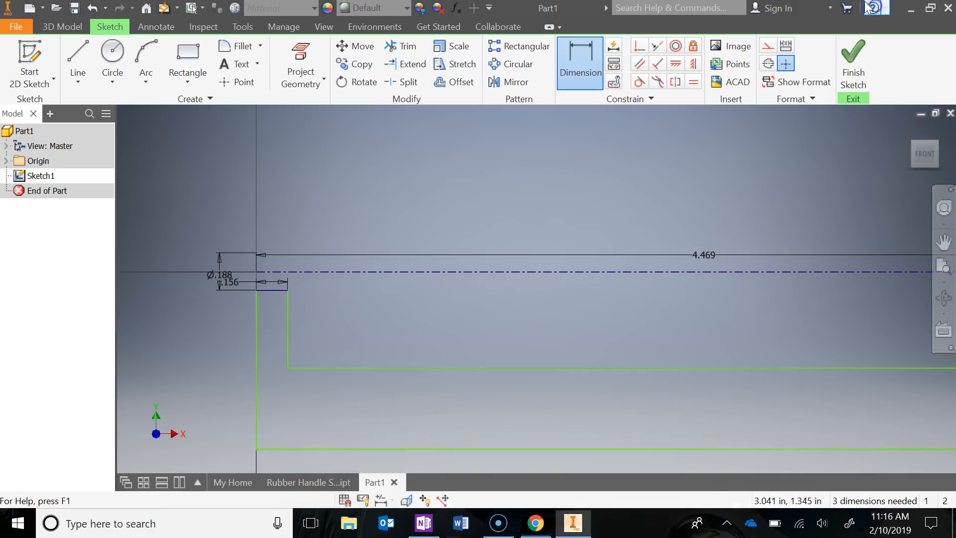
{"action": "scroll", "coordinate": [463, 264], "scroll_direction": "down", "scroll_amount": 3}
{"action": "middle_click_drag", "start_coordinate": [500, 311], "coordinate": [430, 296]}
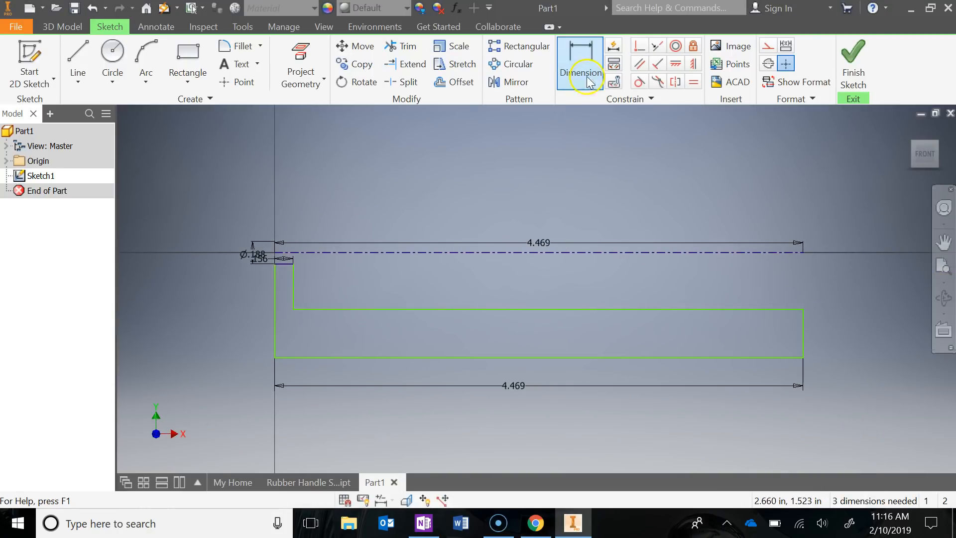
{"action": "left_click", "coordinate": [588, 81]}
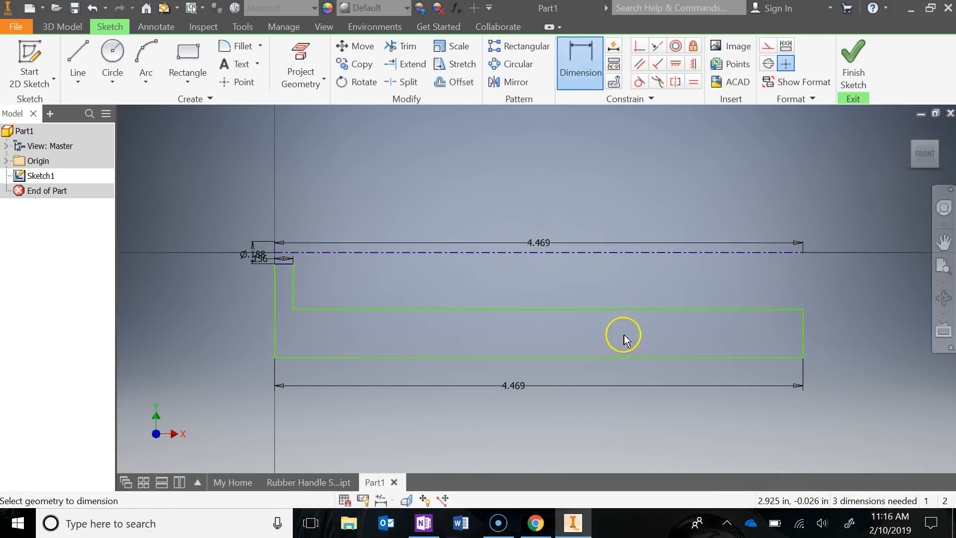
{"action": "left_click", "coordinate": [626, 358]}
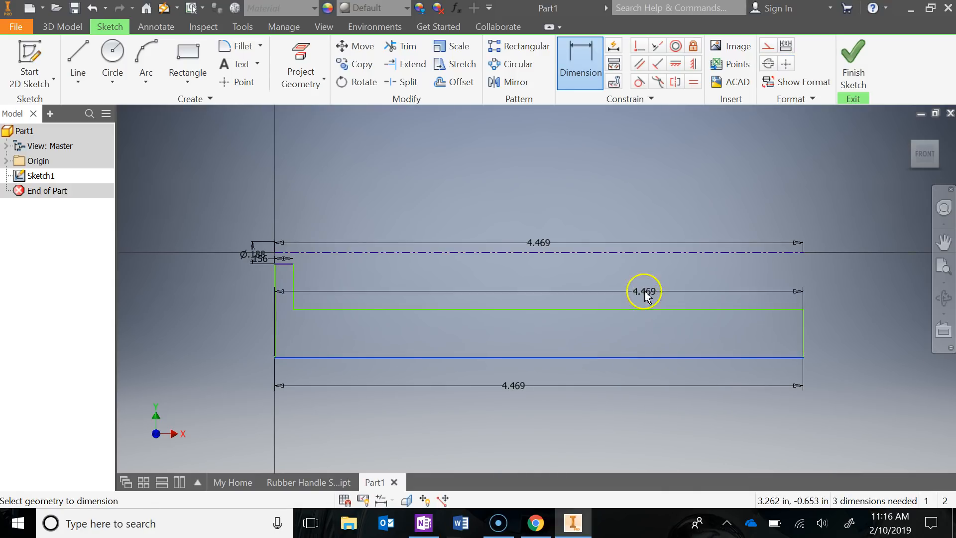
{"action": "left_click", "coordinate": [639, 253]}
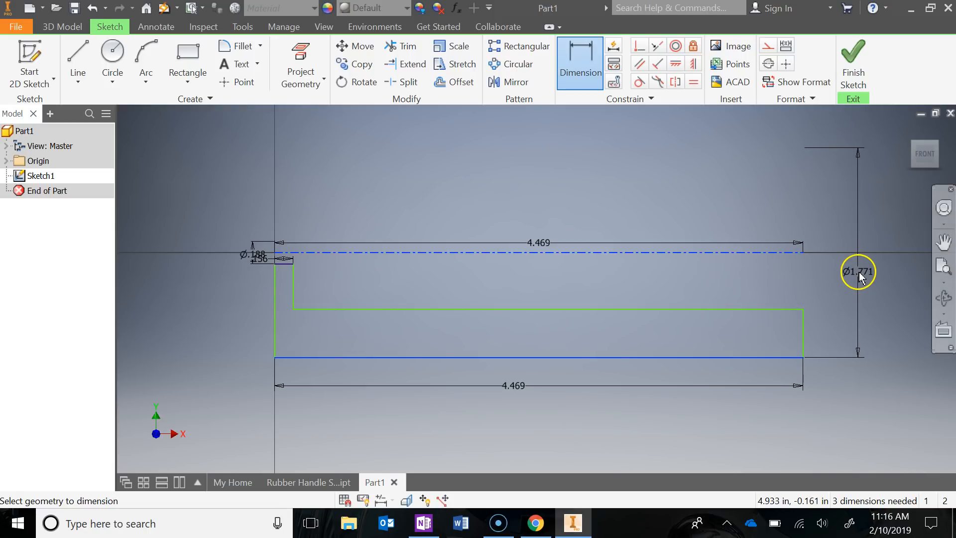
{"action": "left_click", "coordinate": [860, 277]}
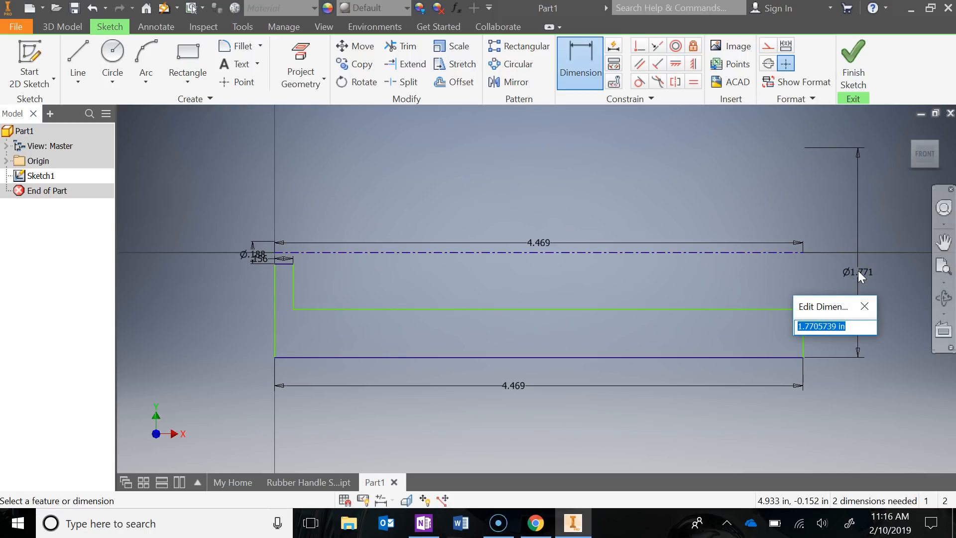
{"action": "type", "text": "1.375"}
{"action": "key", "text": "Return"}
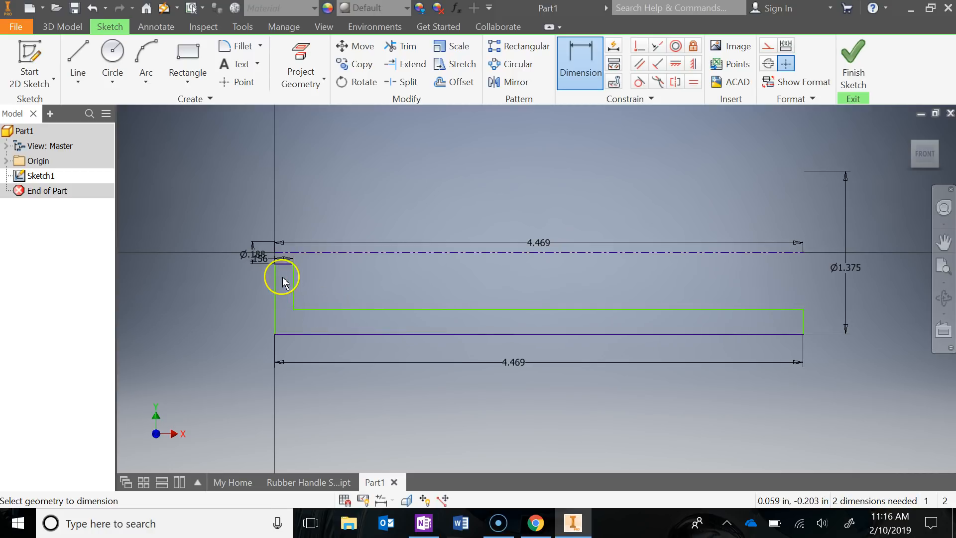
{"action": "key", "text": "Escape"}
Move the hole diameter dimension outward so it clears the 0.156 in width dimension
{"action": "scroll", "coordinate": [251, 257], "scroll_direction": "up", "scroll_amount": 5}
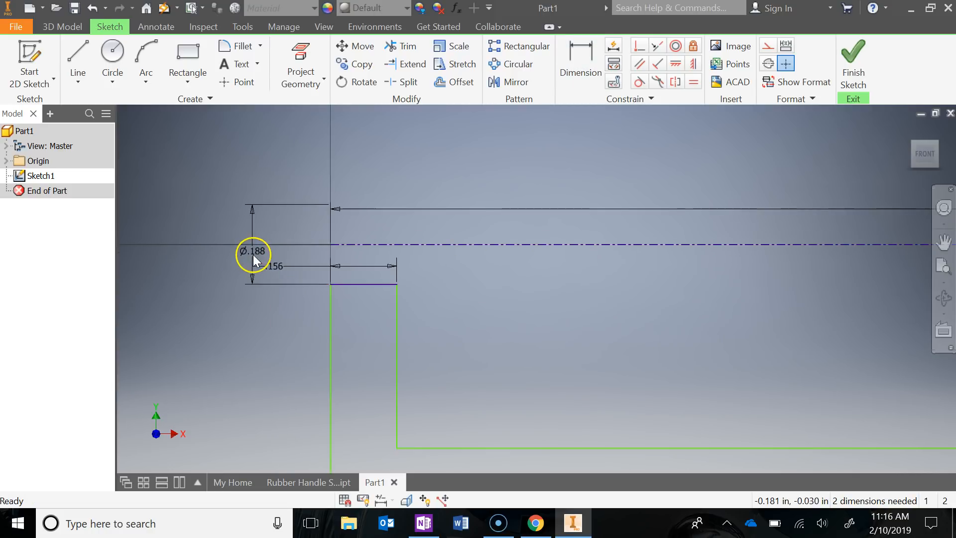
{"action": "left_click_drag", "start_coordinate": [256, 250], "coordinate": [213, 247]}
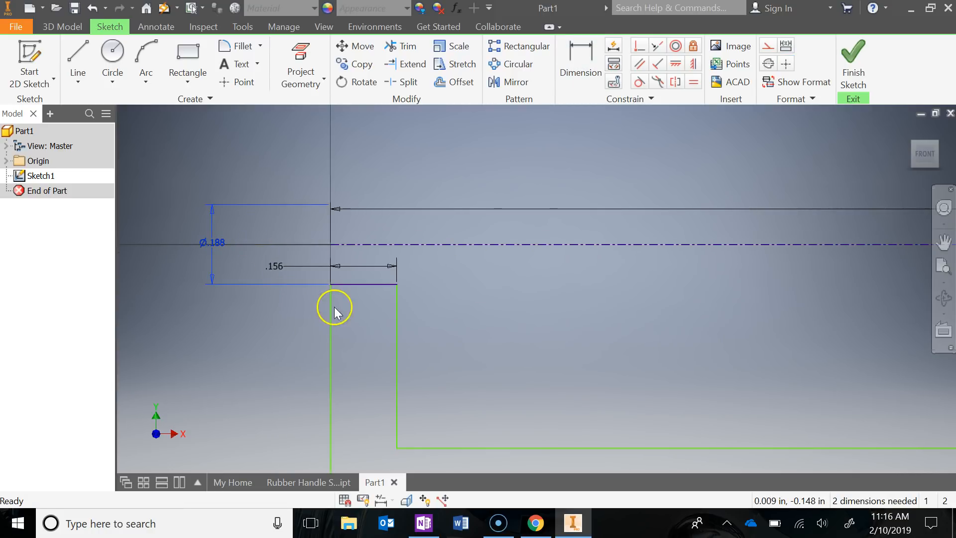
{"action": "scroll", "coordinate": [467, 360], "scroll_direction": "down", "scroll_amount": 5}
{"action": "mouse_move", "coordinate": [467, 360]}
{"action": "middle_mouse_down"}
{"action": "mouse_move", "coordinate": [393, 284]}
{"action": "mouse_move", "coordinate": [301, 233]}
{"action": "mouse_move", "coordinate": [345, 251]}
{"action": "middle_mouse_up"}
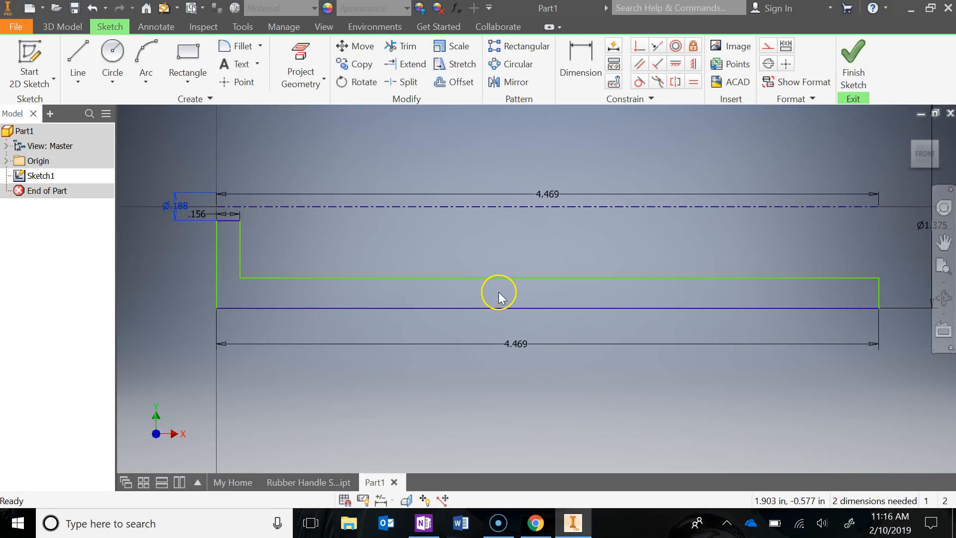
Review the sleeve drawing in Chrome for the dimensions still missing and compare it with the Part1 sketch in Inventor
{"action": "left_click", "coordinate": [534, 523]}
{"action": "scroll", "coordinate": [680, 259], "scroll_direction": "down", "scroll_amount": 1}
{"action": "scroll", "coordinate": [687, 252], "scroll_direction": "up", "scroll_amount": 5}
{"action": "scroll", "coordinate": [689, 250], "scroll_direction": "down", "scroll_amount": 2}
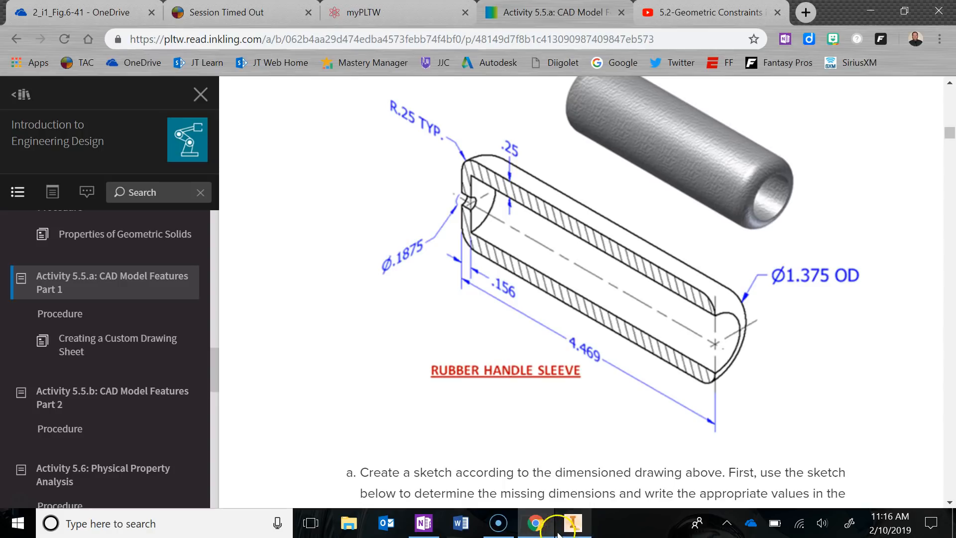
{"action": "left_click", "coordinate": [572, 524]}
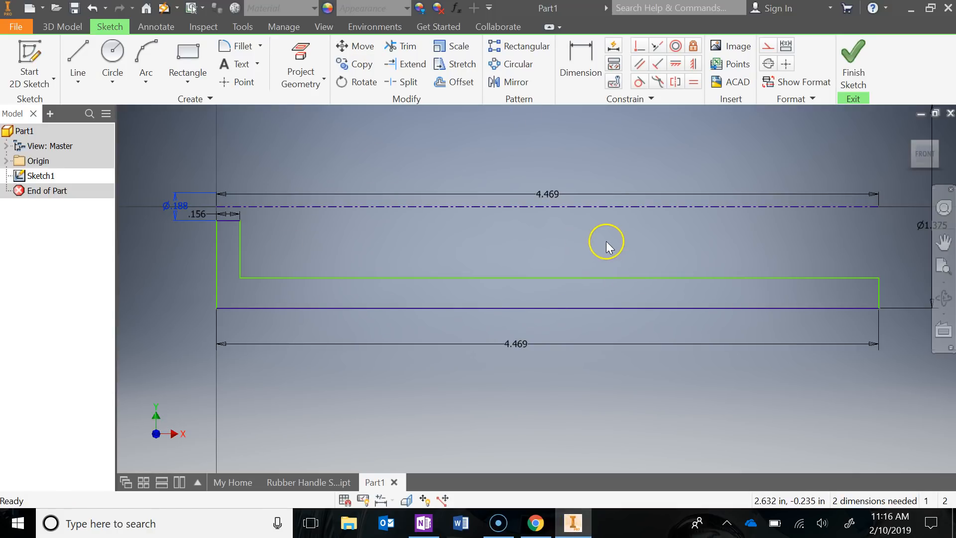
{"action": "scroll", "coordinate": [606, 241], "scroll_direction": "down", "scroll_amount": 2}
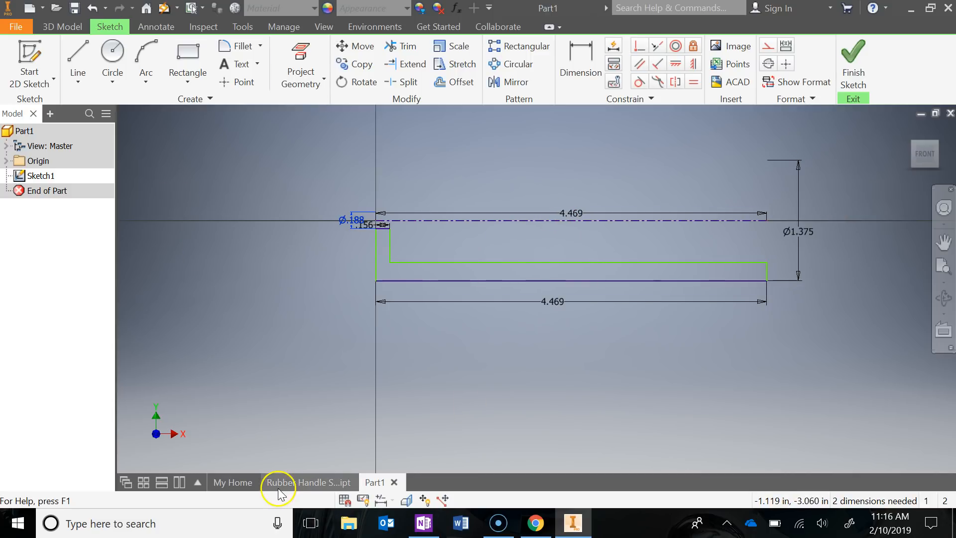
{"action": "left_click", "coordinate": [296, 483]}
{"action": "left_click", "coordinate": [377, 482]}
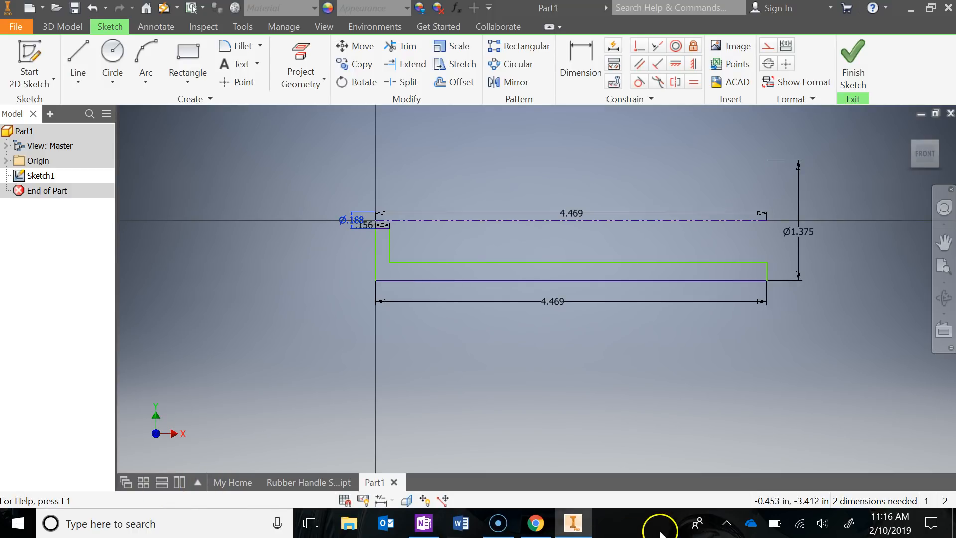
{"action": "left_click", "coordinate": [536, 523]}
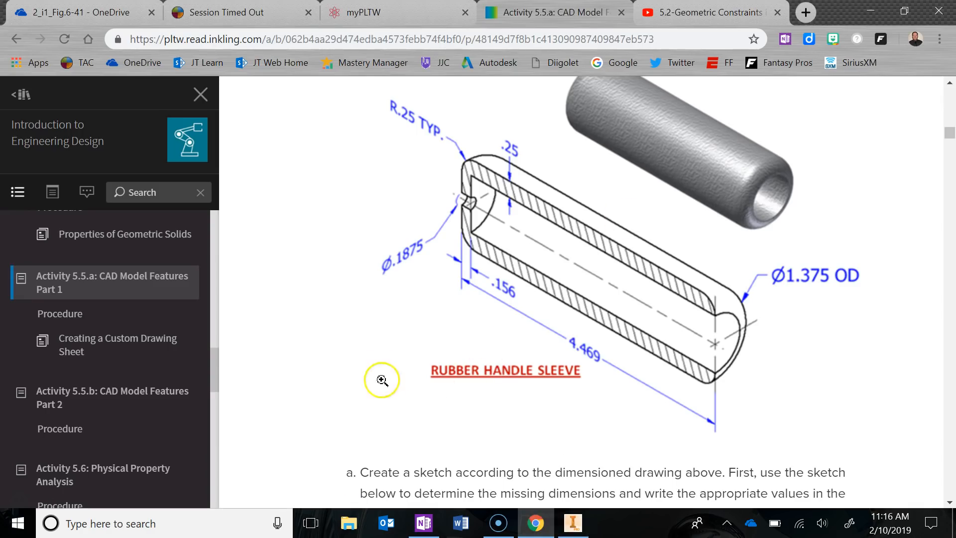
{"action": "left_click", "coordinate": [573, 523]}
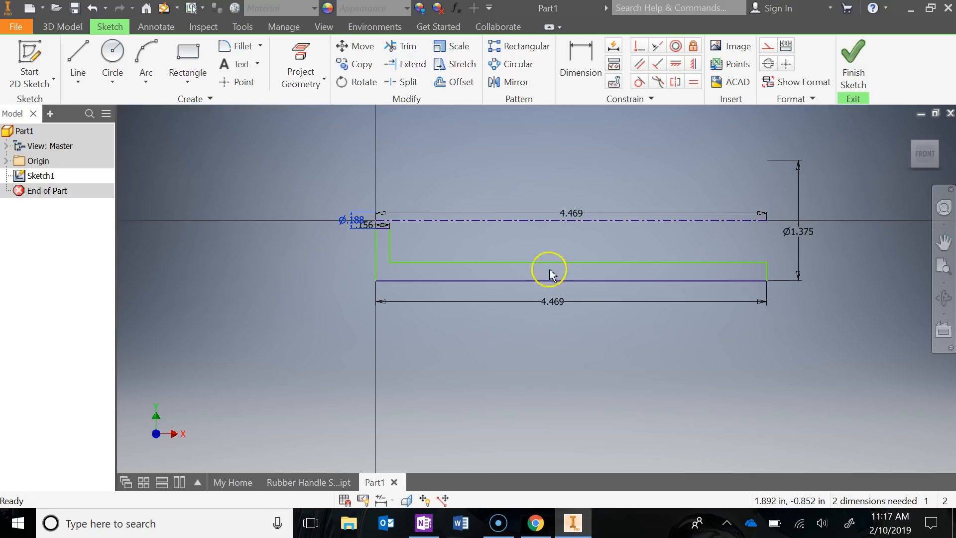
Review the rubber handle sleeve drawing in Chrome for the wall thickness and outside diameter that determine the missing inside diameter
{"action": "left_click", "coordinate": [534, 524]}
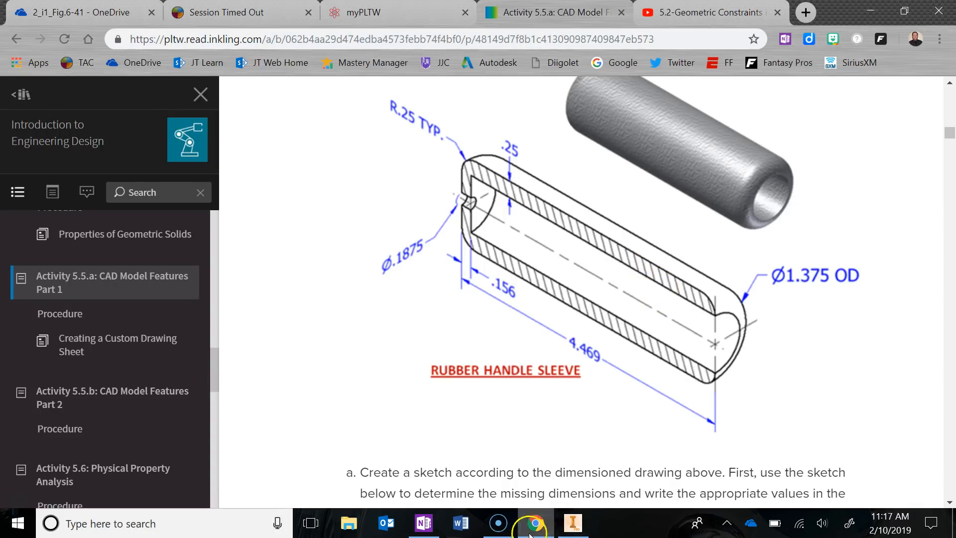
{"action": "scroll", "coordinate": [648, 421], "scroll_direction": "down", "scroll_amount": 7}
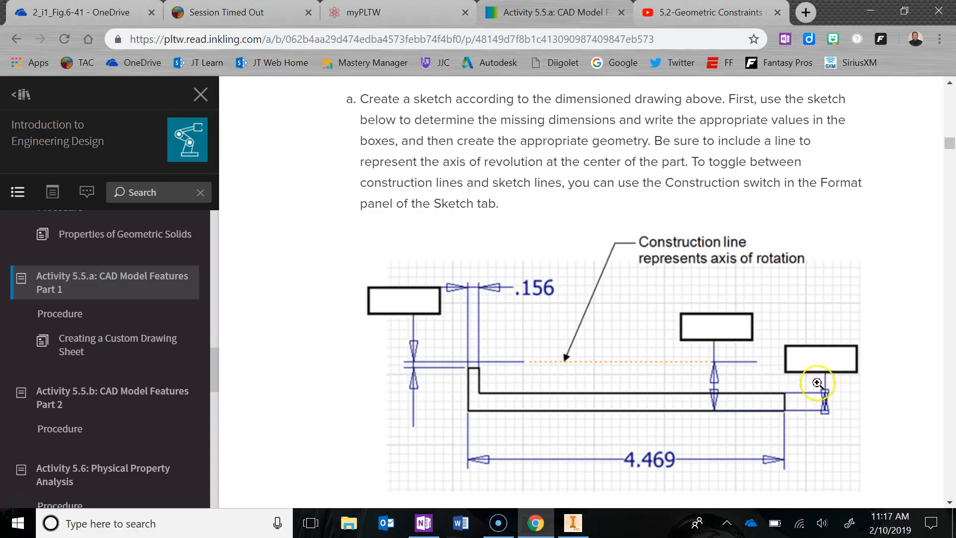
{"action": "scroll", "coordinate": [792, 351], "scroll_direction": "up", "scroll_amount": 7}
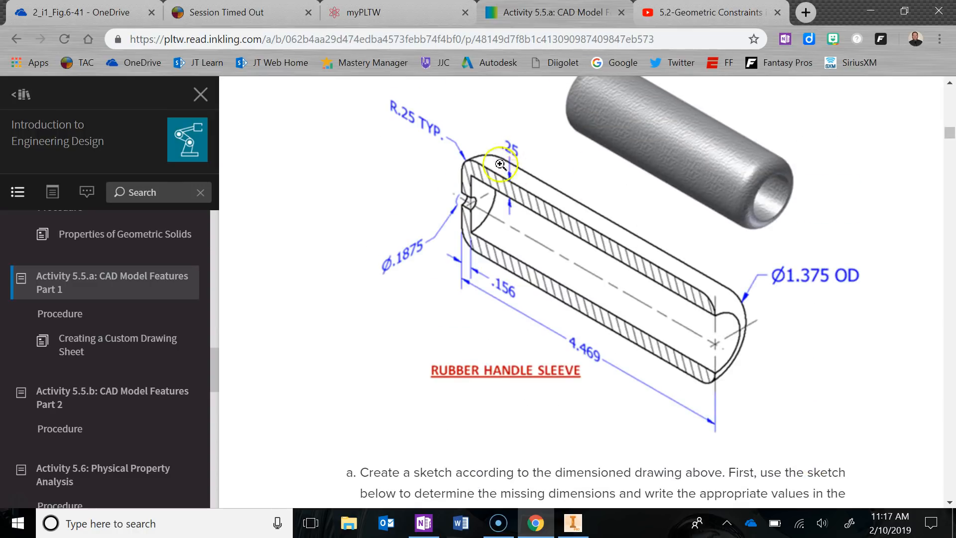
{"action": "scroll", "coordinate": [613, 286], "scroll_direction": "down", "scroll_amount": 4}
{"action": "scroll", "coordinate": [709, 435], "scroll_direction": "down", "scroll_amount": 1}
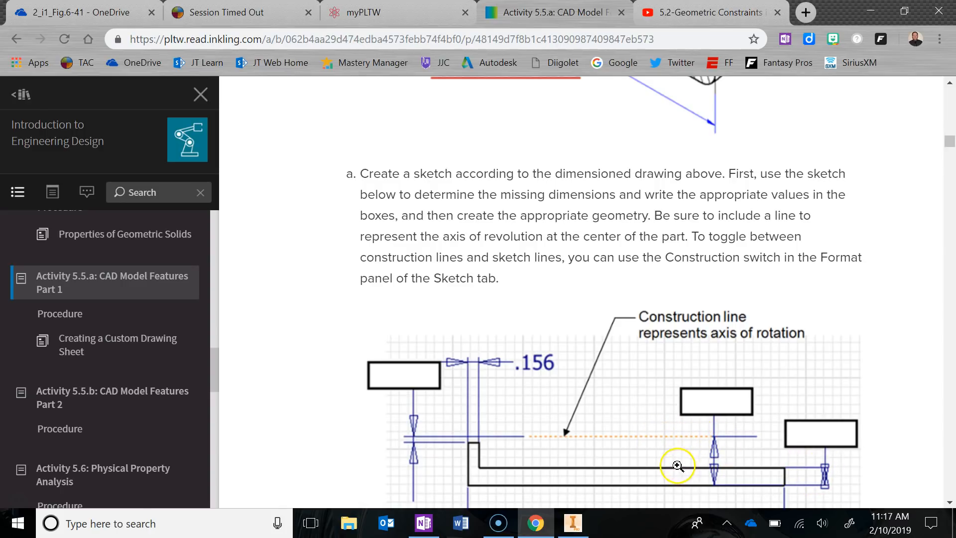
{"action": "scroll", "coordinate": [707, 399], "scroll_direction": "up", "scroll_amount": 5}
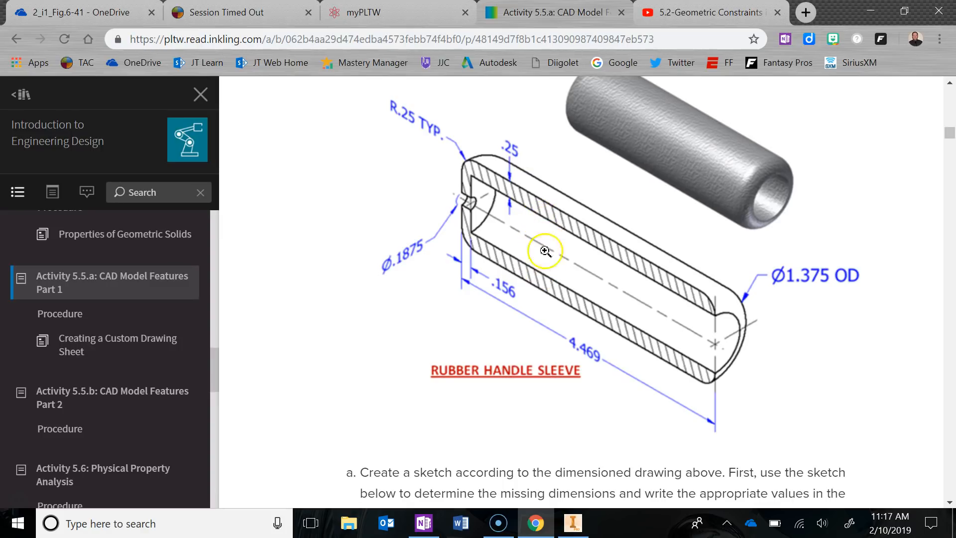
Dimension the profile's long inner edge to the centerline in Inventor as a 0.875 in diameter
{"action": "left_click", "coordinate": [575, 523]}
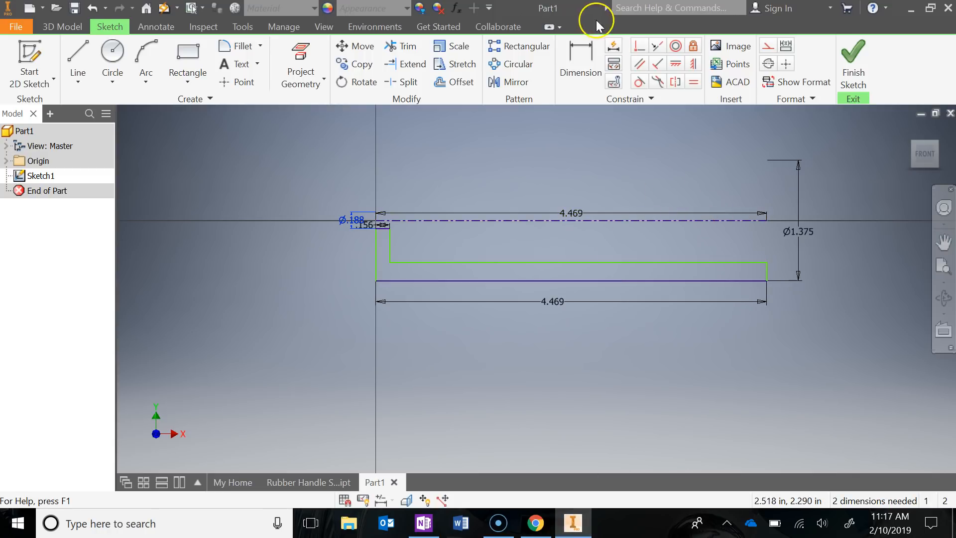
{"action": "key", "text": "d"}
{"action": "left_click", "coordinate": [662, 220]}
{"action": "left_click", "coordinate": [659, 262]}
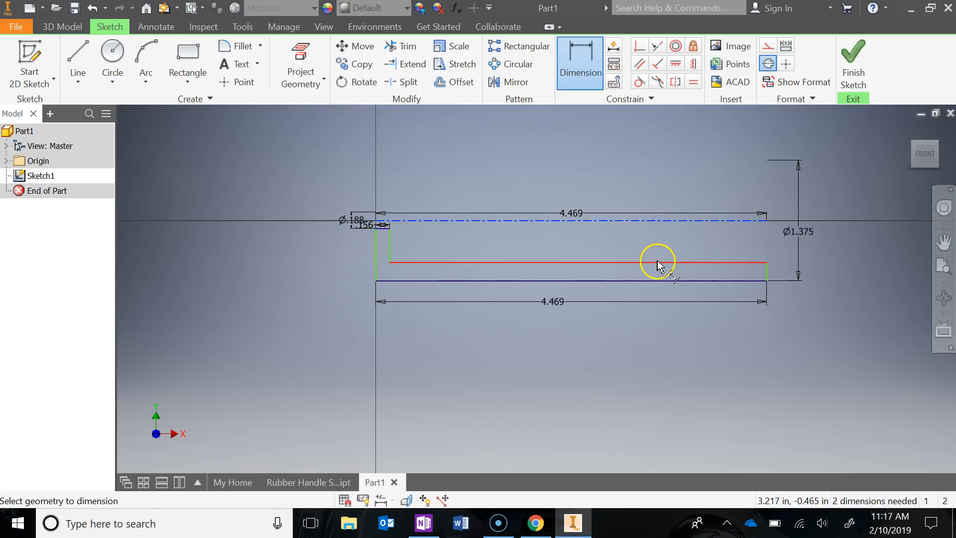
{"action": "left_click", "coordinate": [677, 240]}
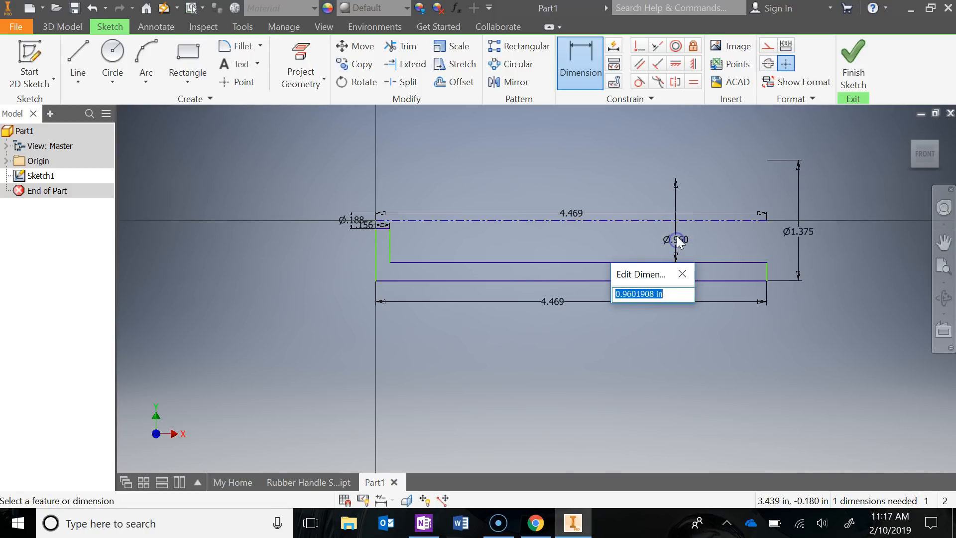
{"action": "type", "text": ".8"}
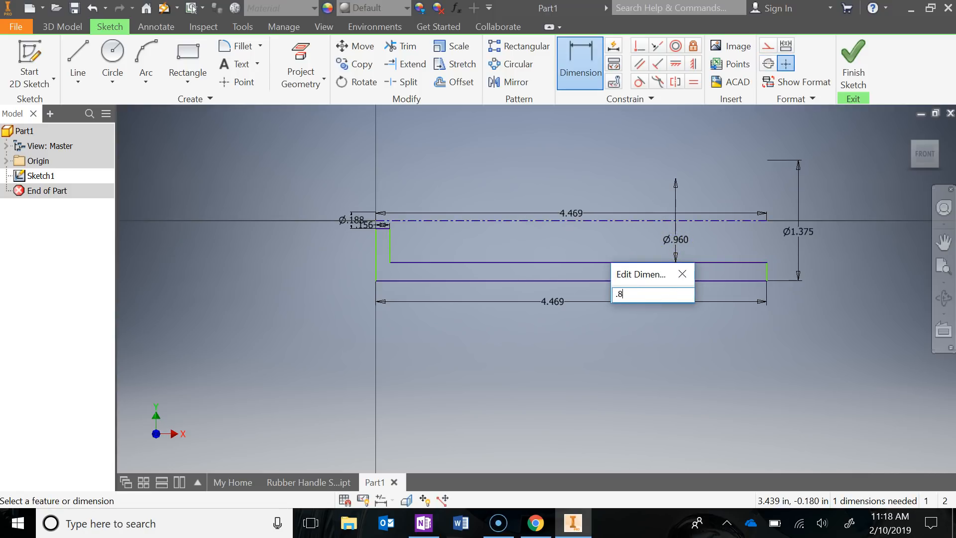
{"action": "key", "text": "Return"}
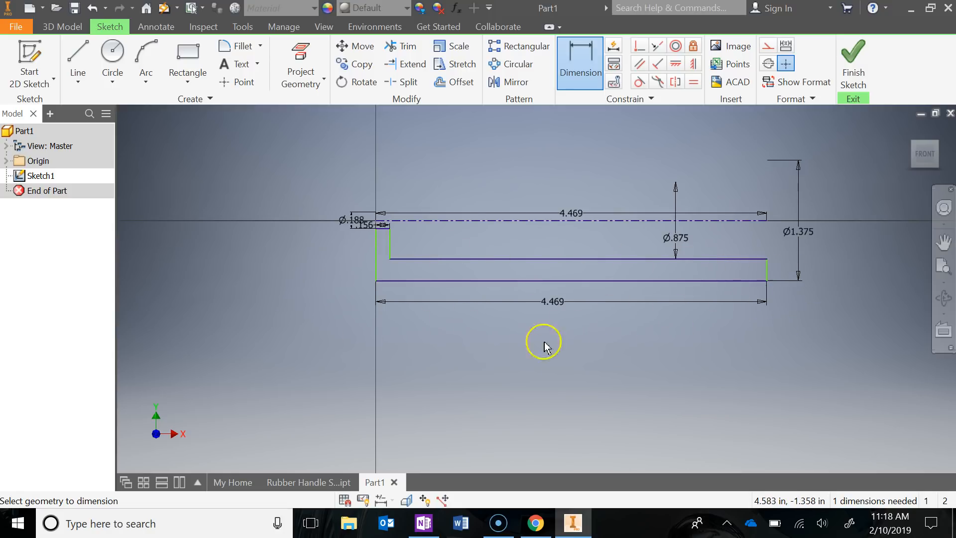
{"action": "right_click", "coordinate": [514, 357]}
{"action": "key", "text": "Escape"}
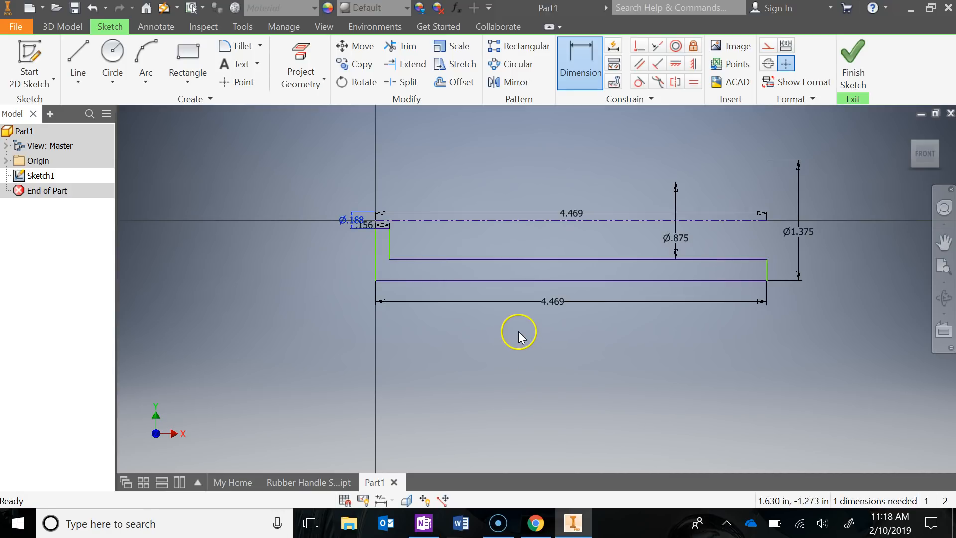
Show all degrees of freedom to examine which sketch geometry can still move, and hide them again
{"action": "right_click", "coordinate": [518, 324]}
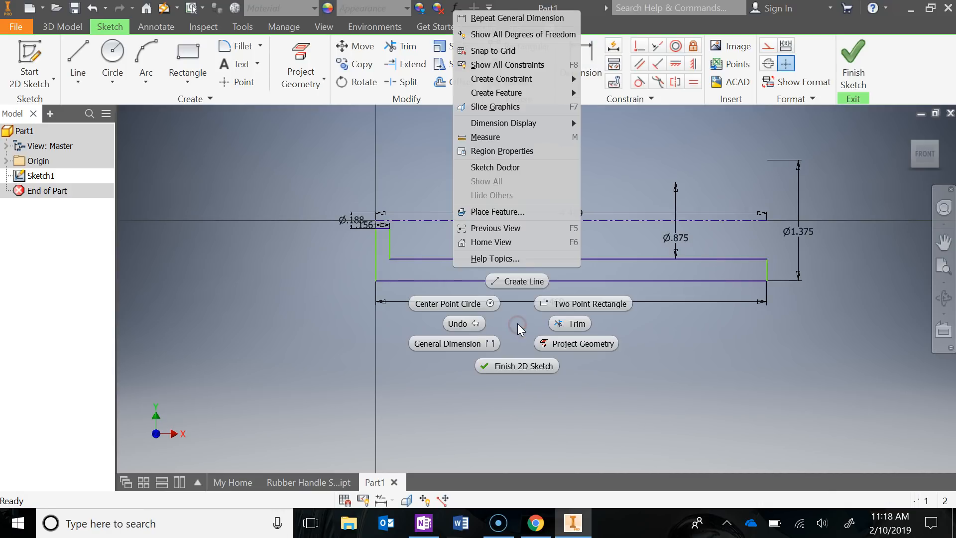
{"action": "left_click", "coordinate": [497, 34]}
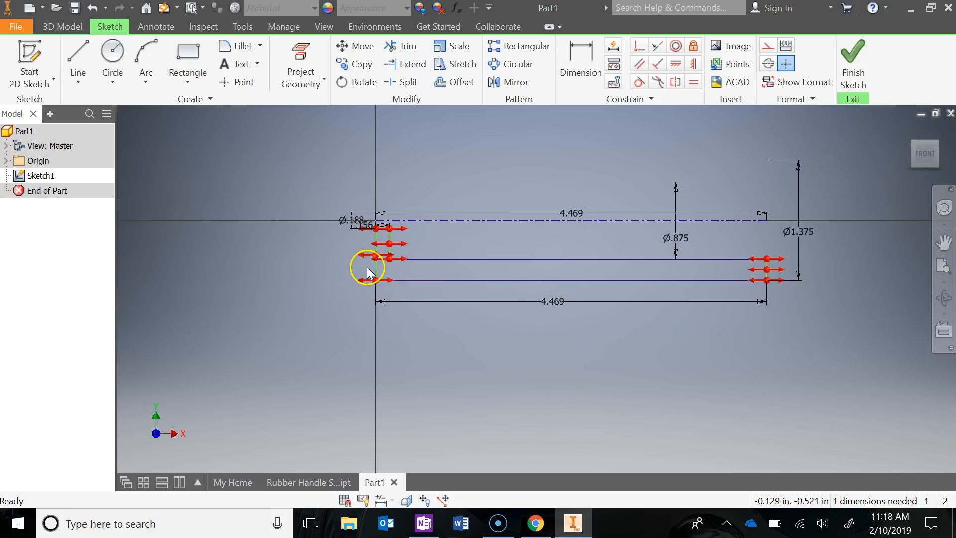
{"action": "left_click", "coordinate": [376, 220]}
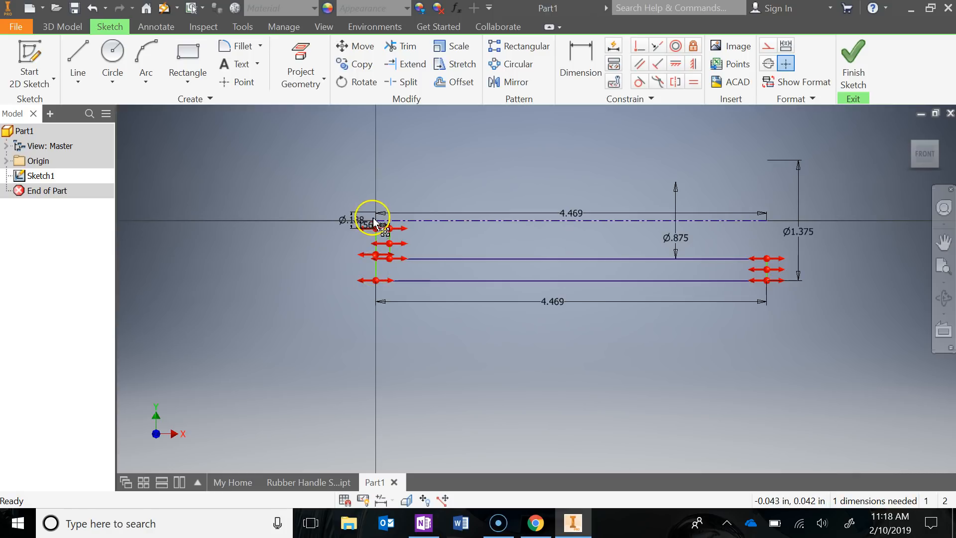
{"action": "left_click", "coordinate": [640, 46]}
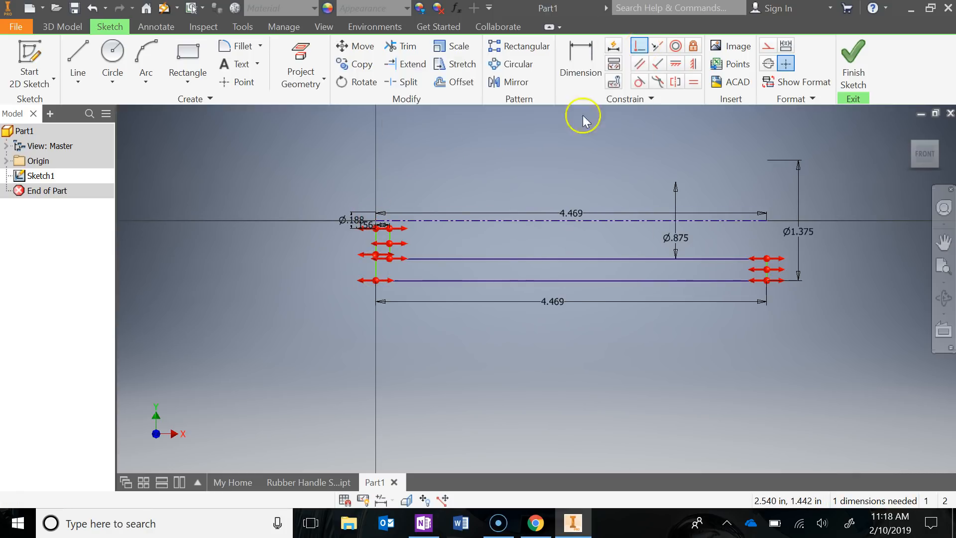
{"action": "right_click", "coordinate": [476, 170]}
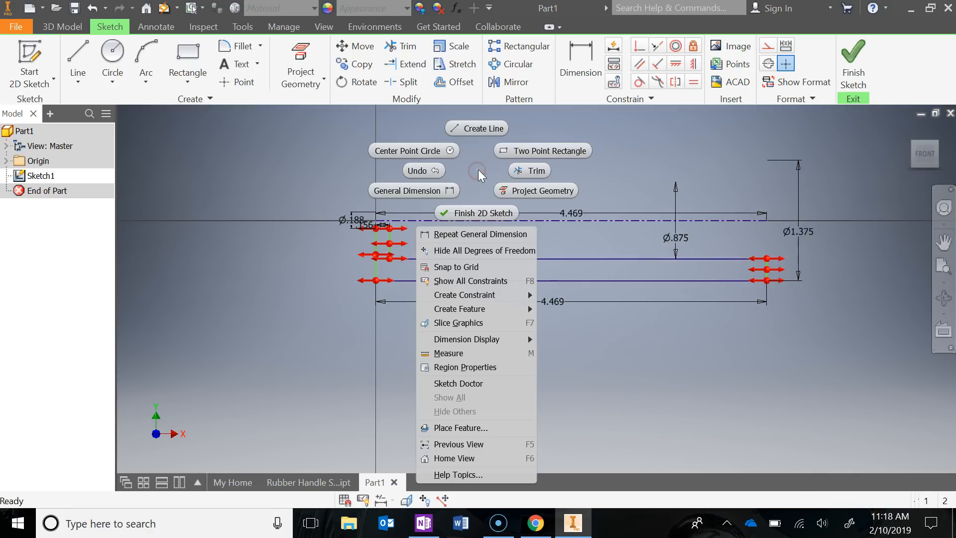
{"action": "left_click", "coordinate": [471, 251]}
Make the profile's outer vertical end edge coincident with the centerline's endpoint at the origin and finish the sketch
{"action": "scroll", "coordinate": [349, 249], "scroll_direction": "down", "scroll_amount": 6}
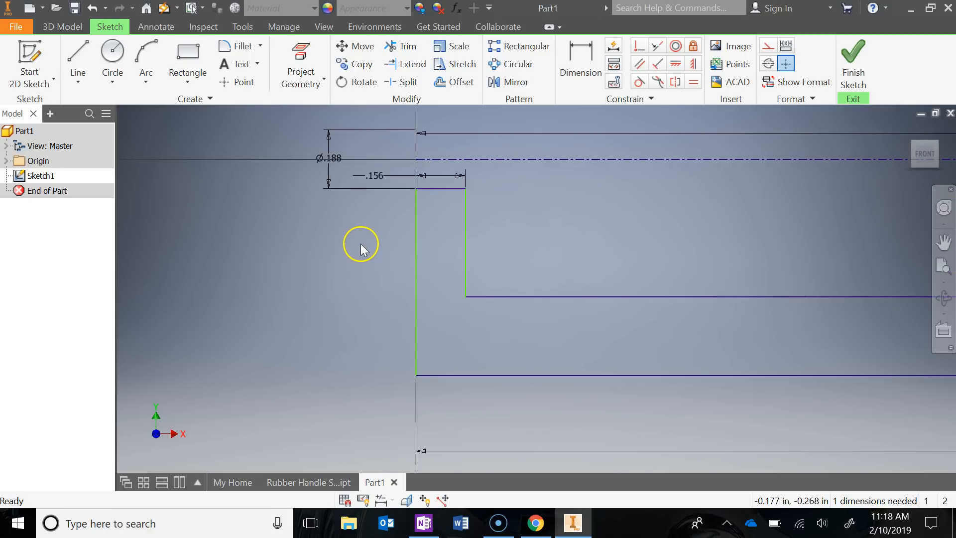
{"action": "left_click", "coordinate": [640, 49]}
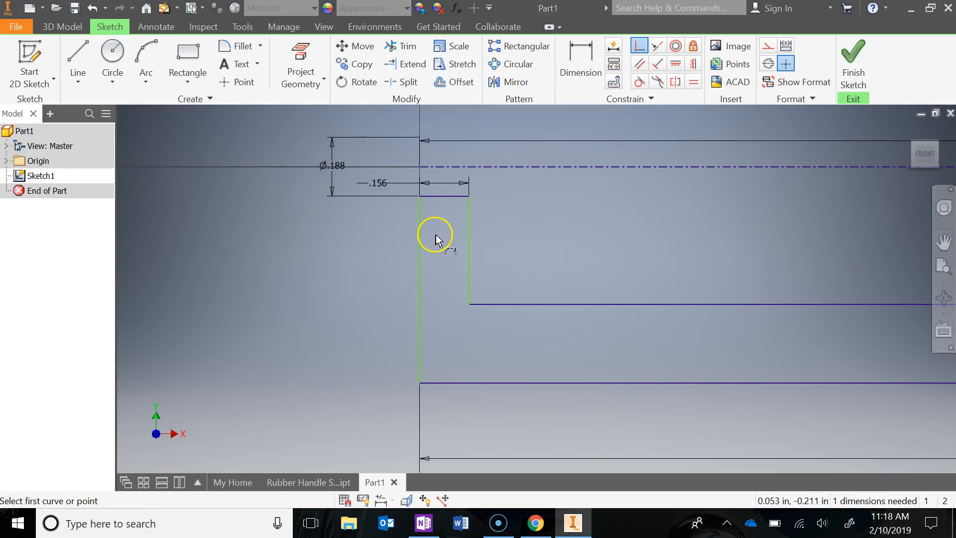
{"action": "left_click", "coordinate": [419, 247]}
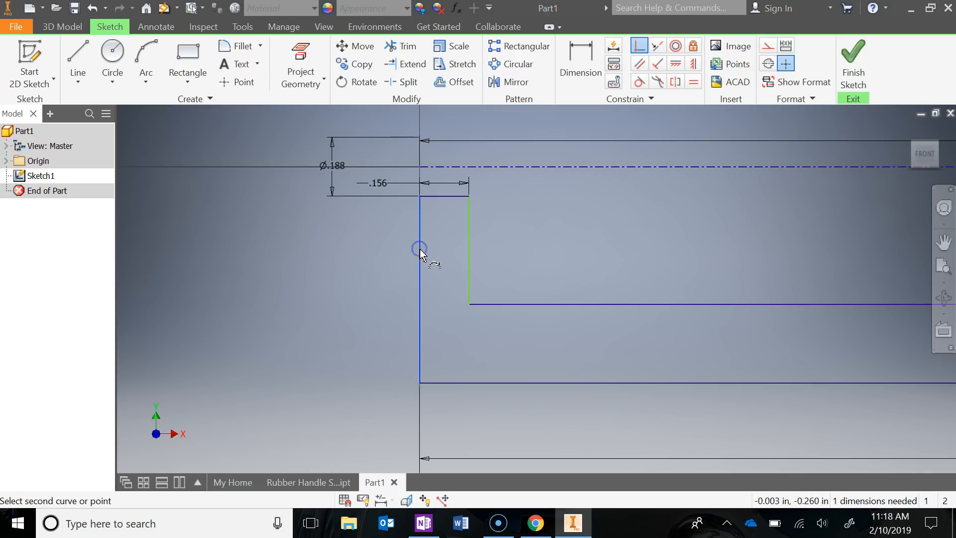
{"action": "left_click", "coordinate": [420, 167]}
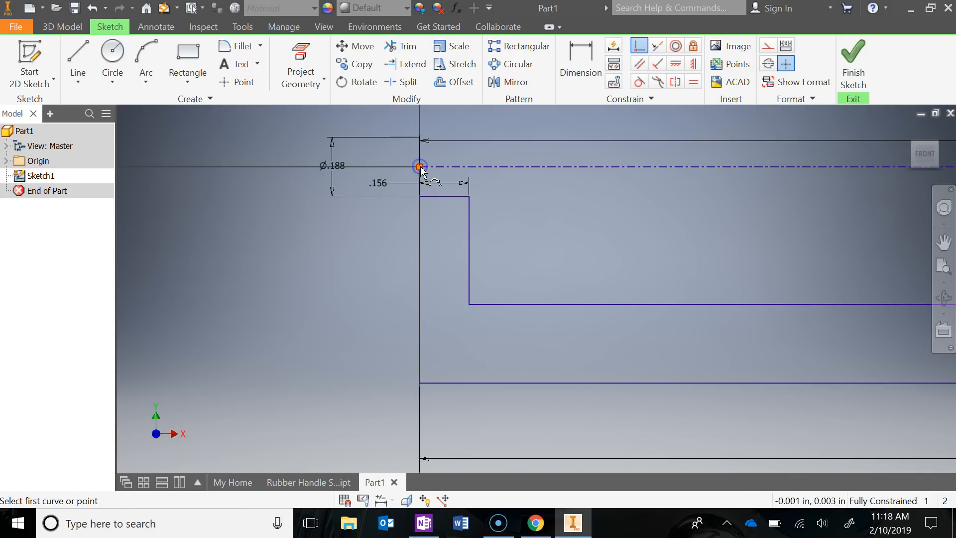
{"action": "scroll", "coordinate": [629, 264], "scroll_direction": "up", "scroll_amount": 5}
{"action": "middle_click_drag", "start_coordinate": [632, 264], "coordinate": [386, 259]}
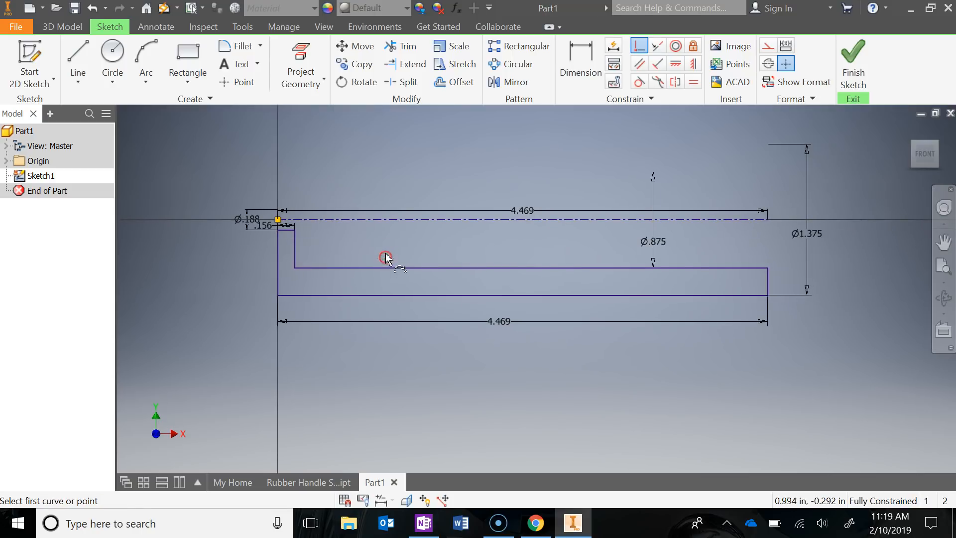
{"action": "key", "text": "Escape"}
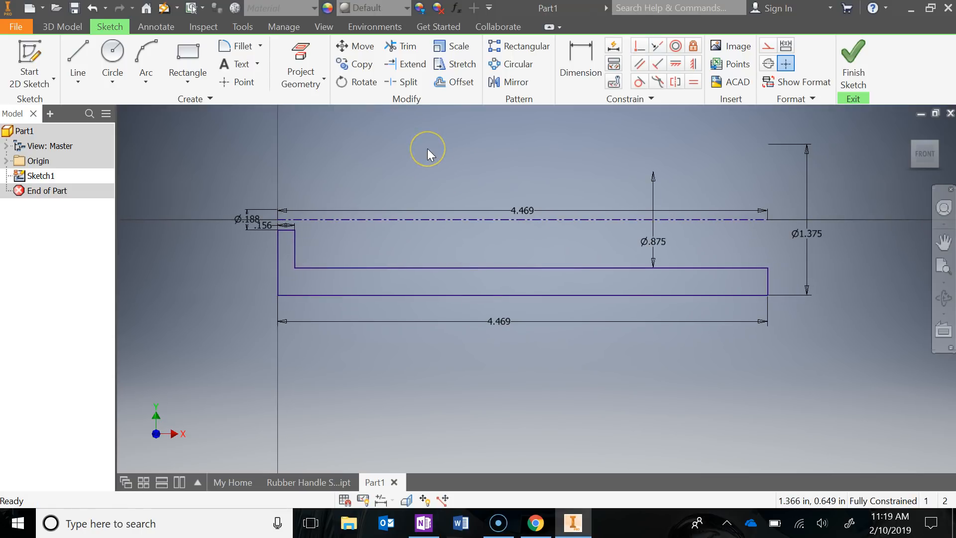
{"action": "left_click", "coordinate": [853, 64]}
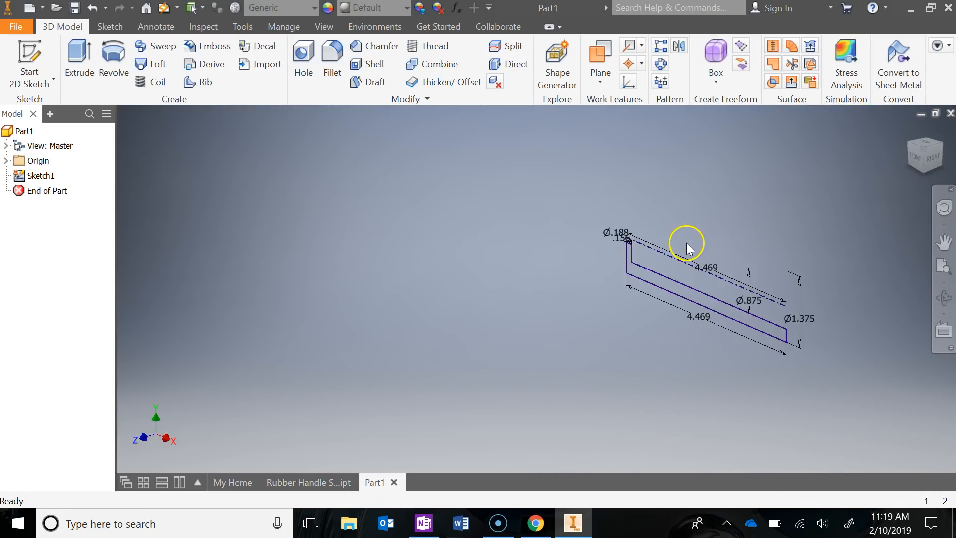
{"action": "middle_click_drag", "start_coordinate": [576, 211], "coordinate": [470, 166]}
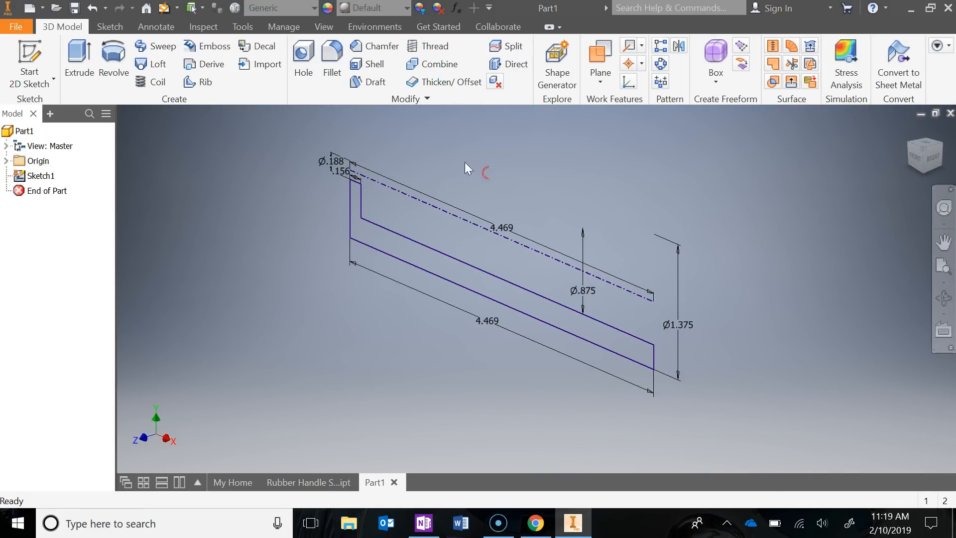
{"action": "left_click", "coordinate": [15, 26]}
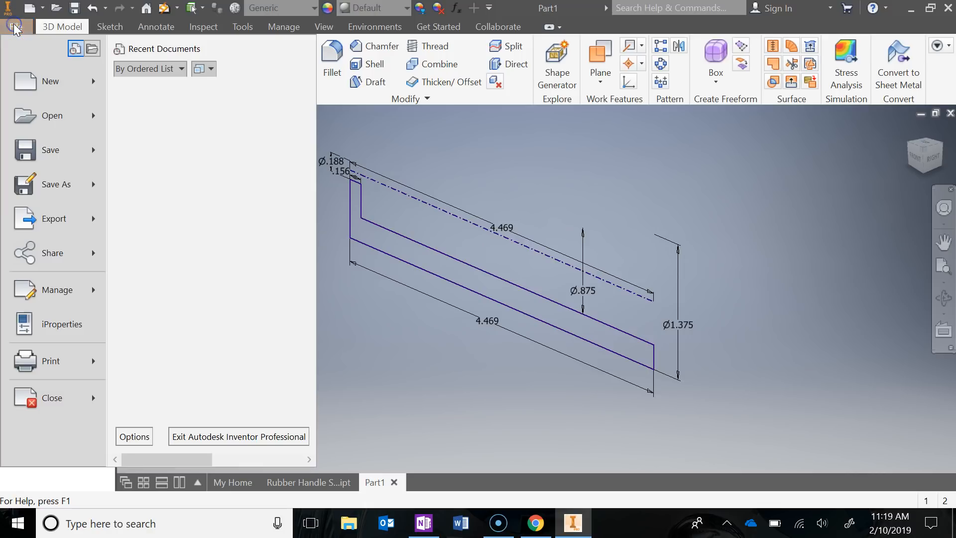
{"action": "left_click", "coordinate": [47, 190]}
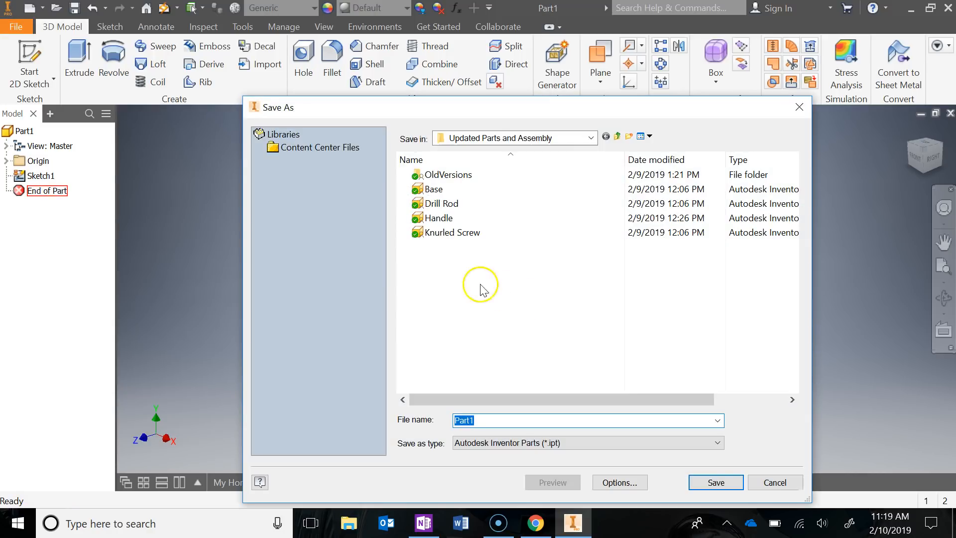
{"action": "left_click", "coordinate": [537, 529]}
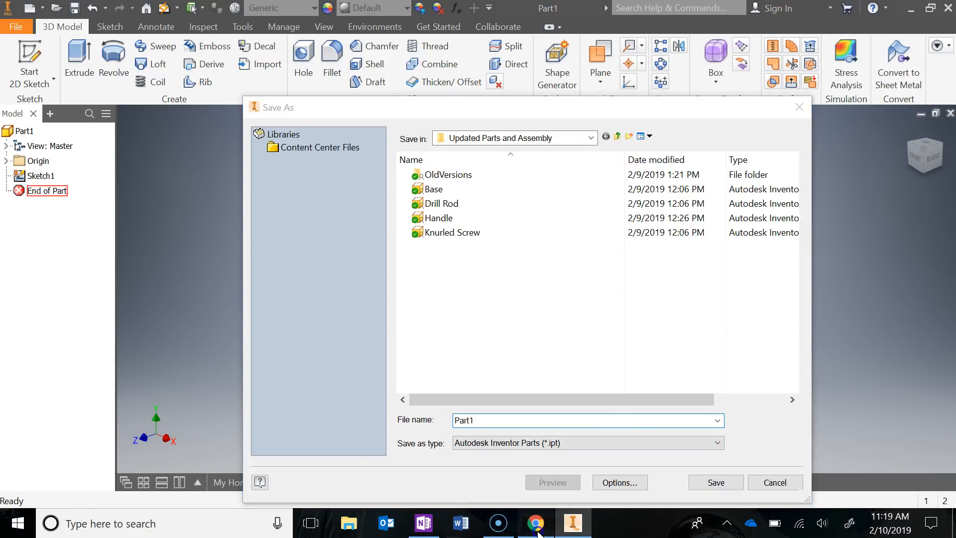
{"action": "left_click", "coordinate": [537, 532]}
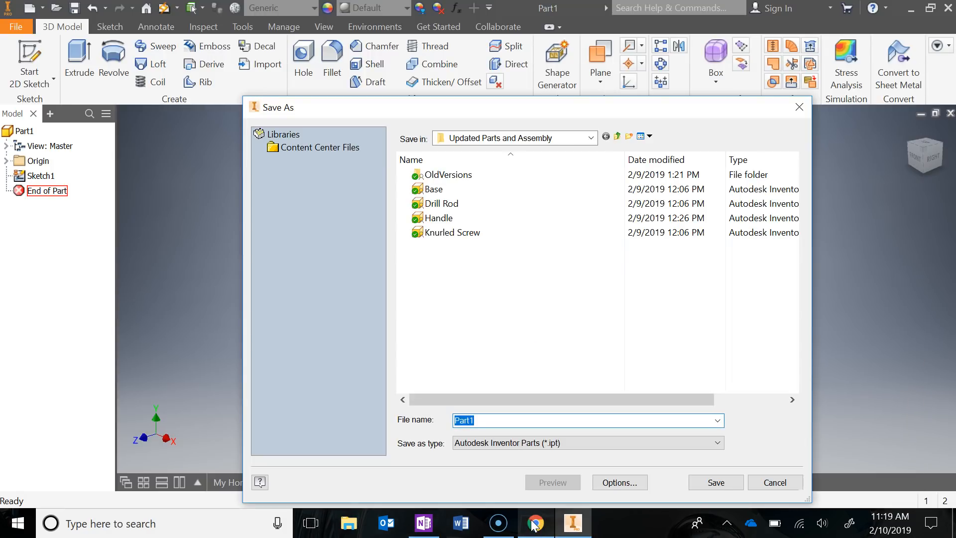
{"action": "type", "text": "rUBBER"}
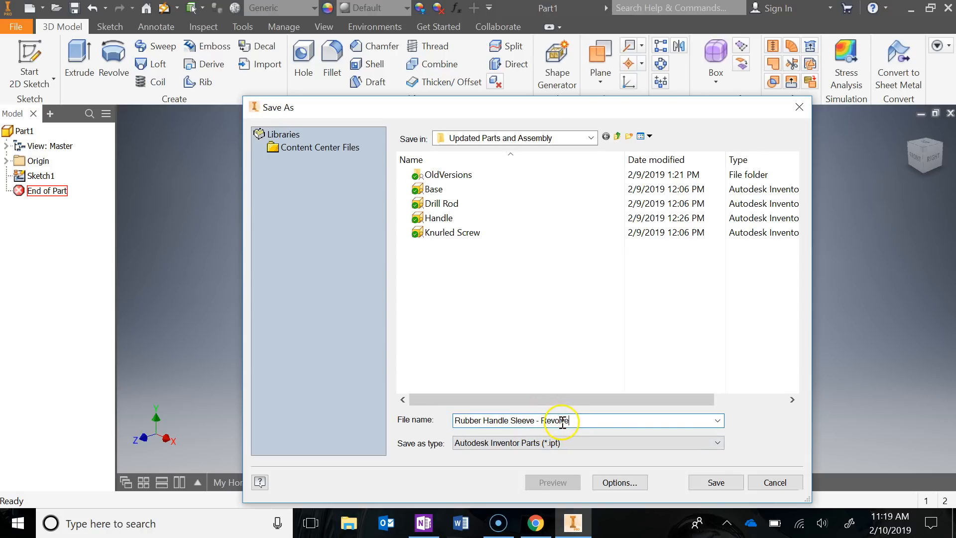
{"action": "left_click", "coordinate": [591, 142]}
{"action": "left_click", "coordinate": [591, 142]}
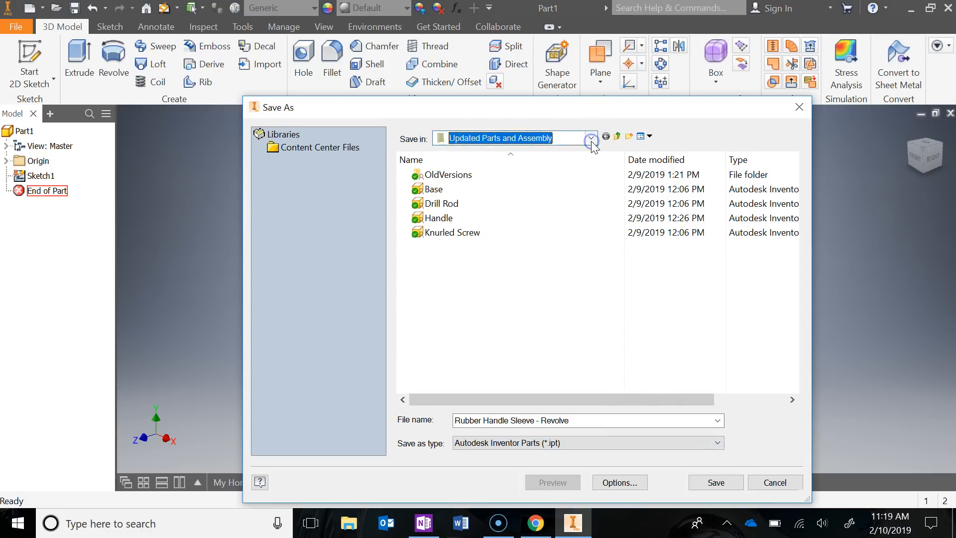
{"action": "left_click", "coordinate": [590, 141]}
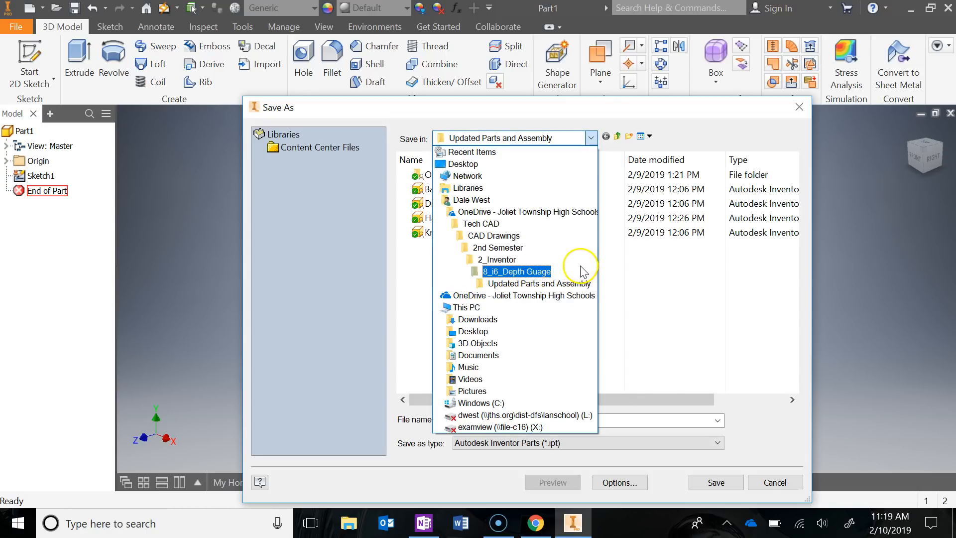
{"action": "left_click", "coordinate": [591, 138]}
{"action": "left_click", "coordinate": [423, 522]}
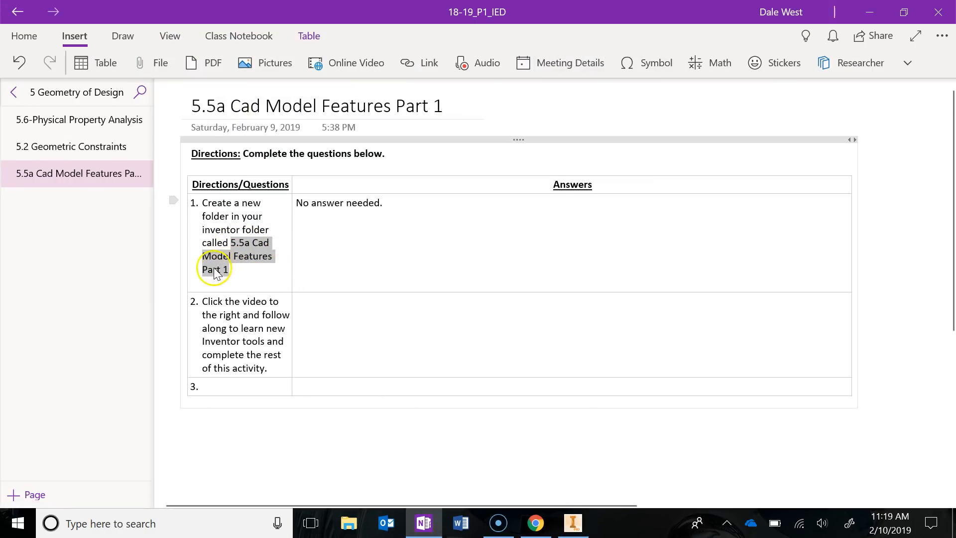
{"action": "left_click", "coordinate": [870, 12]}
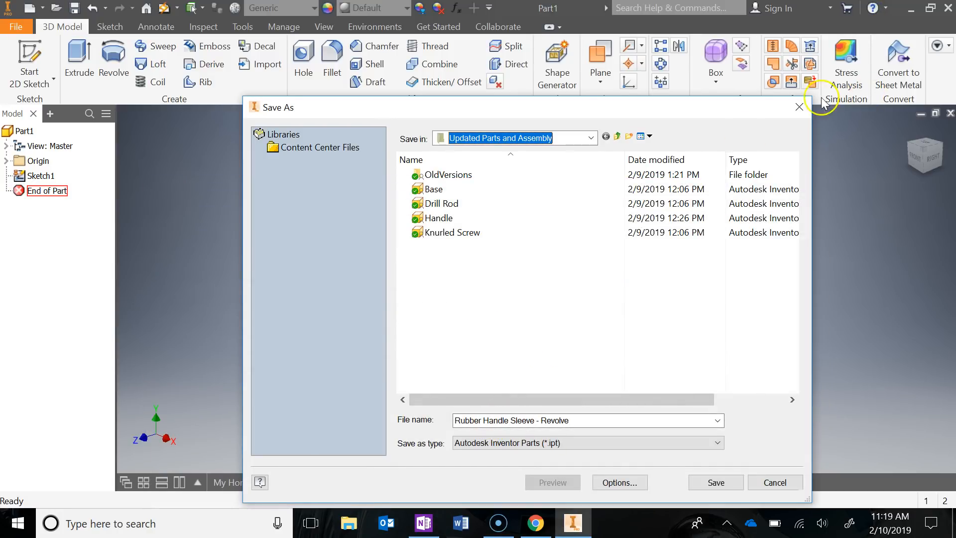
{"action": "left_click", "coordinate": [800, 108]}
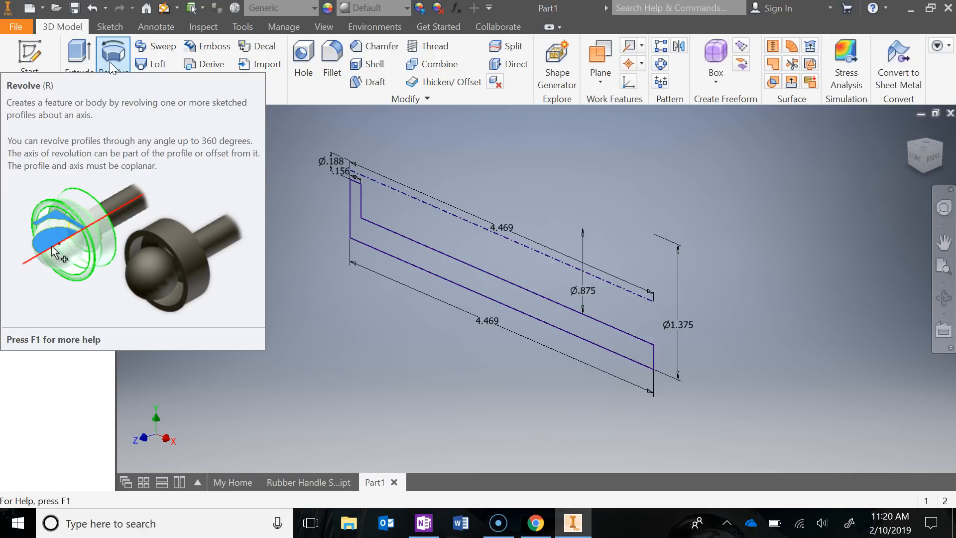
Start revolving the half profile around the centerline and preview it with a 90-degree Angle extent
{"action": "left_click", "coordinate": [122, 56]}
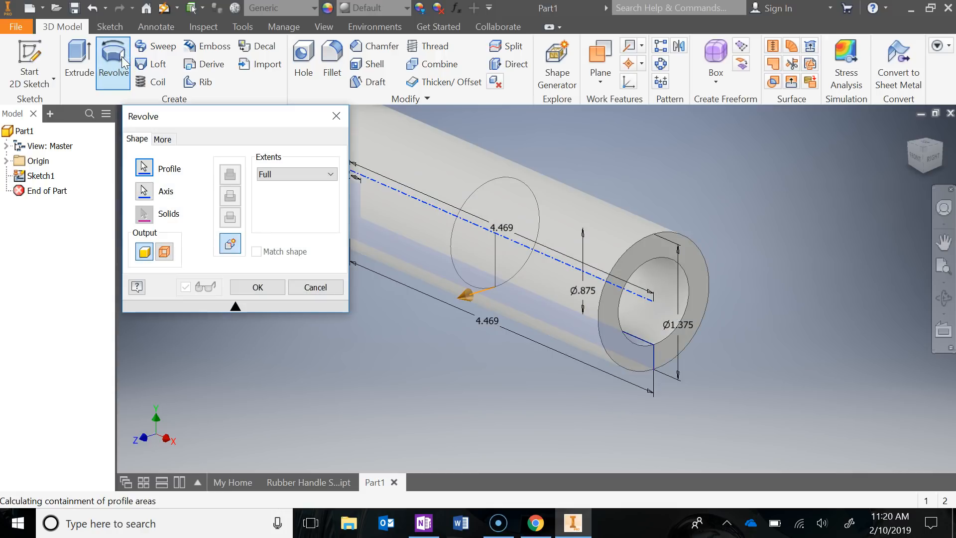
{"action": "middle_click_drag", "start_coordinate": [685, 173], "coordinate": [811, 186]}
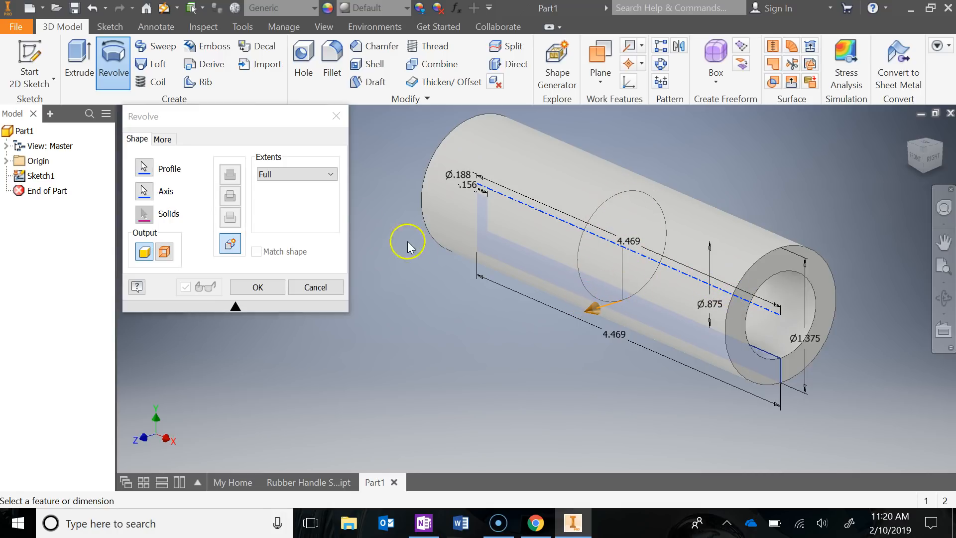
{"action": "left_click", "coordinate": [329, 176]}
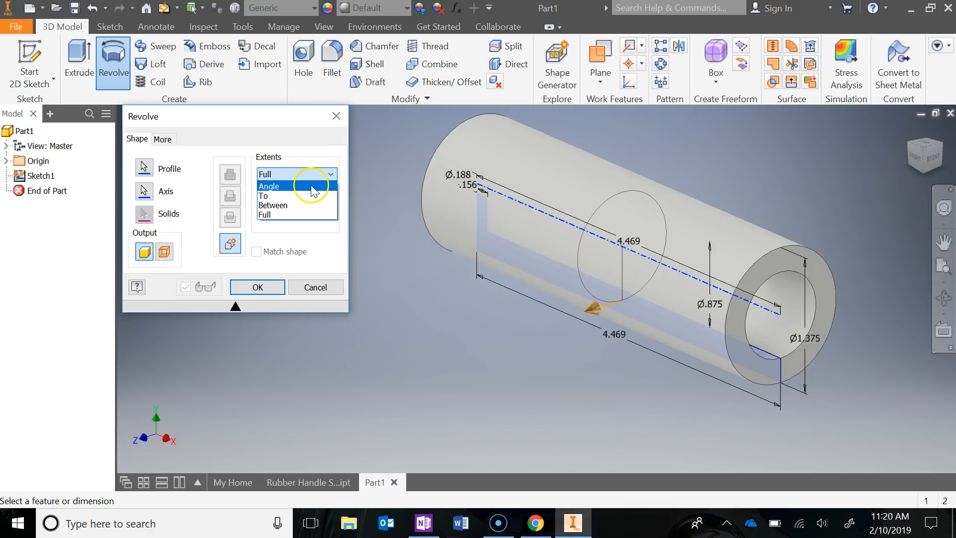
{"action": "left_click", "coordinate": [314, 188]}
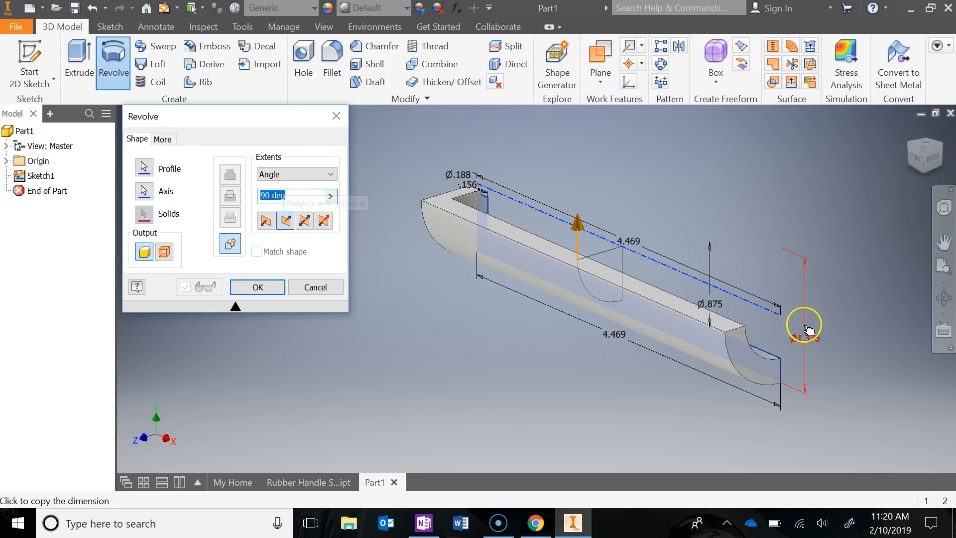
{"action": "middle_click_drag", "start_coordinate": [807, 338], "coordinate": [770, 333], "text": "shift"}
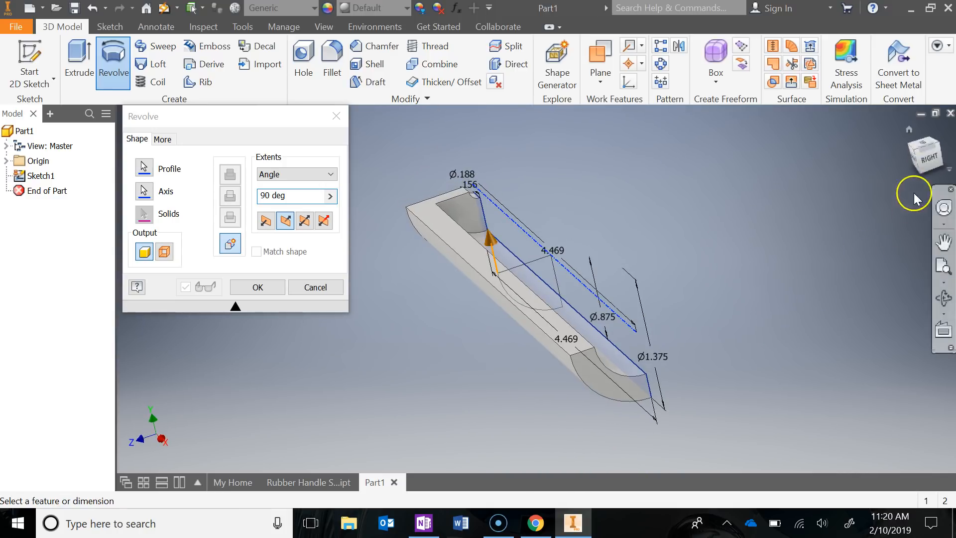
{"action": "left_click", "coordinate": [915, 132]}
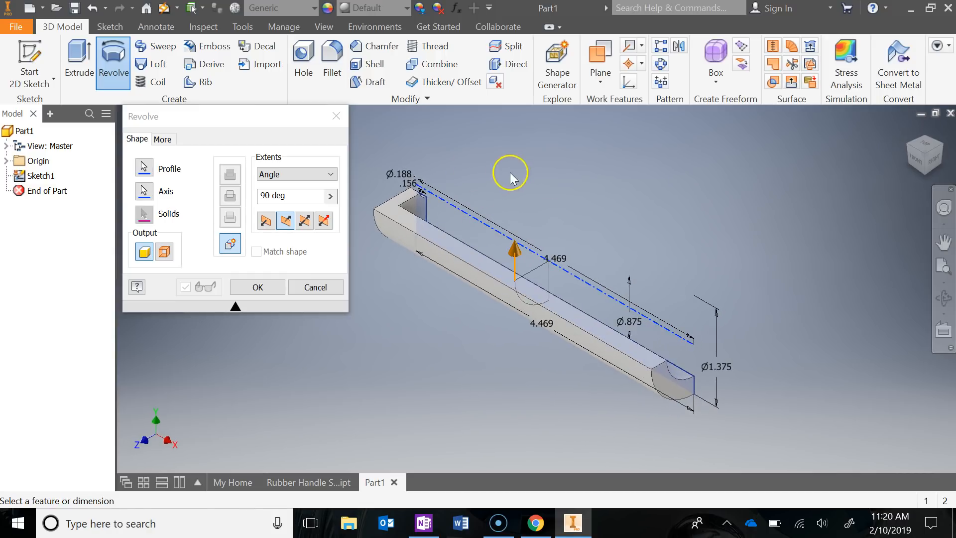
Set the revolve extents to Full and create the solid sleeve
{"action": "left_click", "coordinate": [310, 174]}
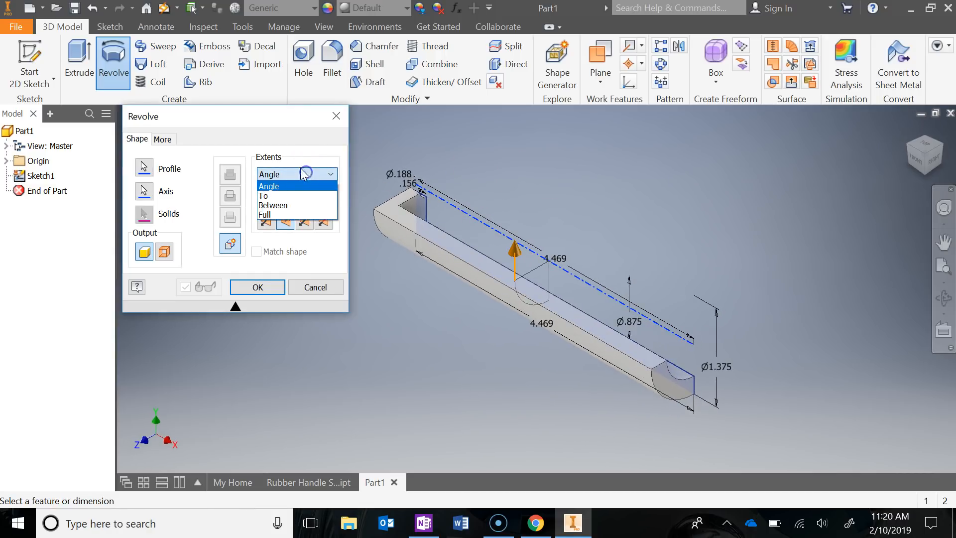
{"action": "left_click", "coordinate": [269, 215]}
{"action": "left_click", "coordinate": [256, 286]}
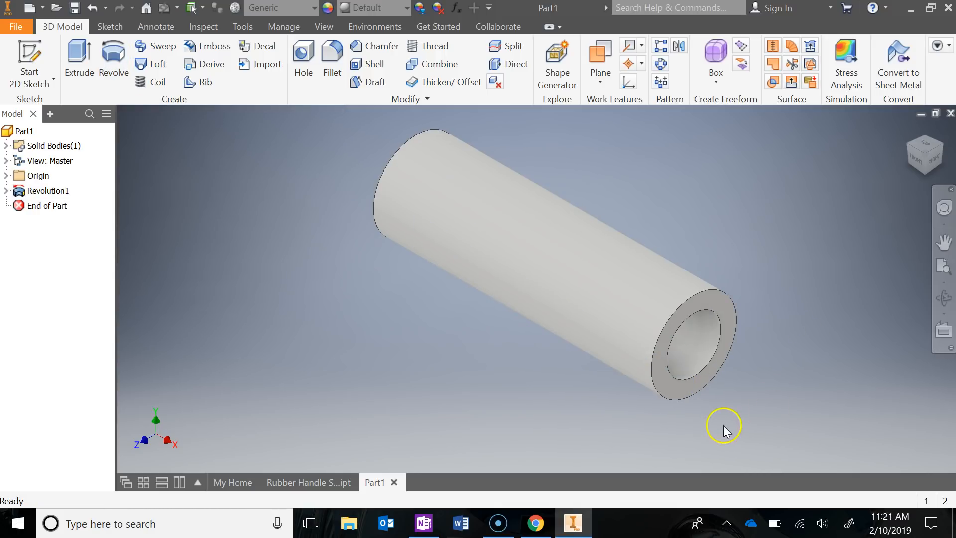
Examine the revolved sleeve from several sides and review the rubber handle sleeve drawing in Chrome for the radius of the outside edges
{"action": "middle_click_drag", "start_coordinate": [563, 411], "coordinate": [598, 378], "text": "shift"}
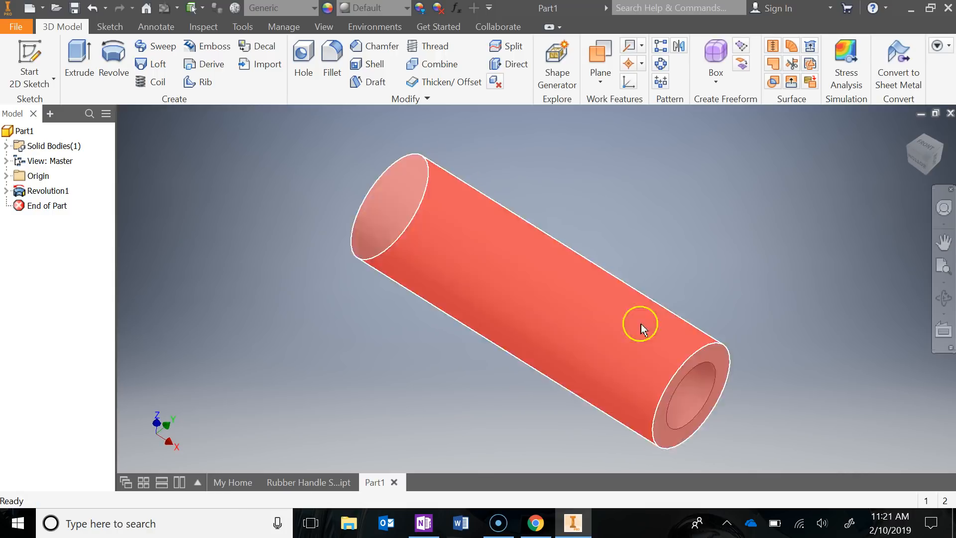
{"action": "left_click", "coordinate": [913, 131]}
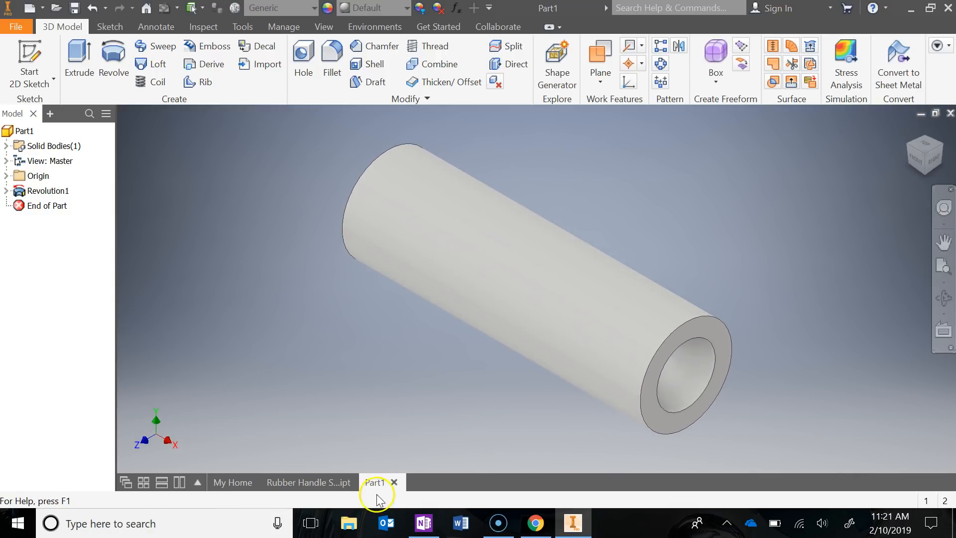
{"action": "left_click", "coordinate": [528, 524]}
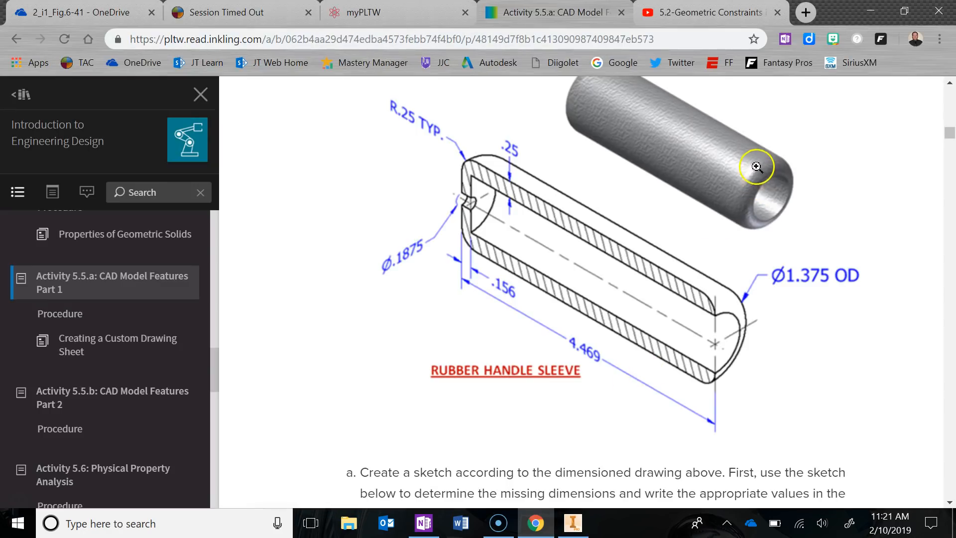
{"action": "scroll", "coordinate": [628, 190], "scroll_direction": "up", "scroll_amount": 4}
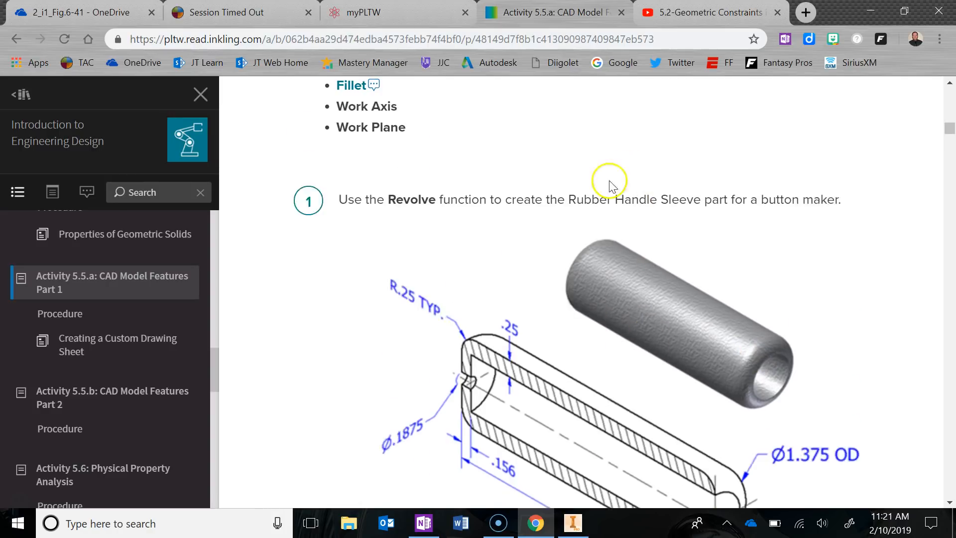
{"action": "scroll", "coordinate": [580, 310], "scroll_direction": "down", "scroll_amount": 3}
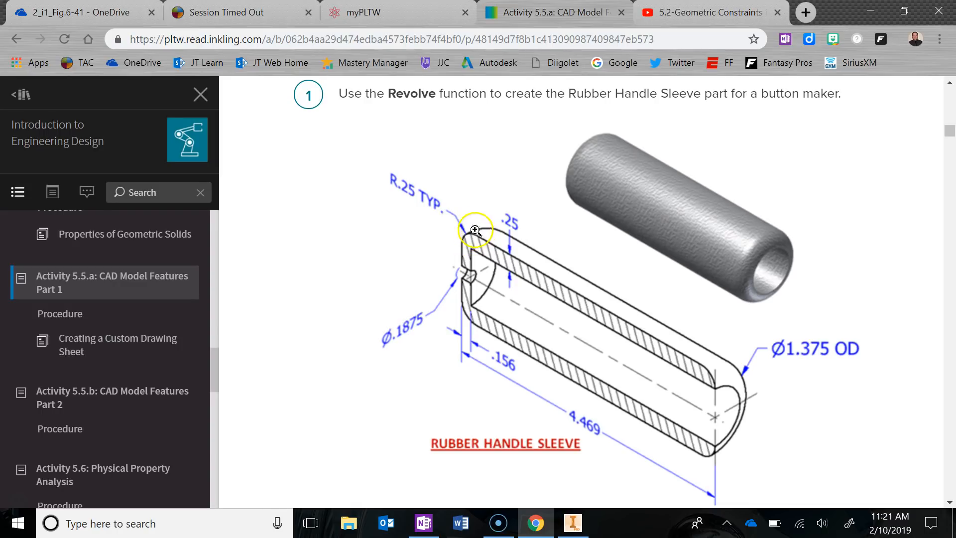
{"action": "left_click", "coordinate": [871, 11]}
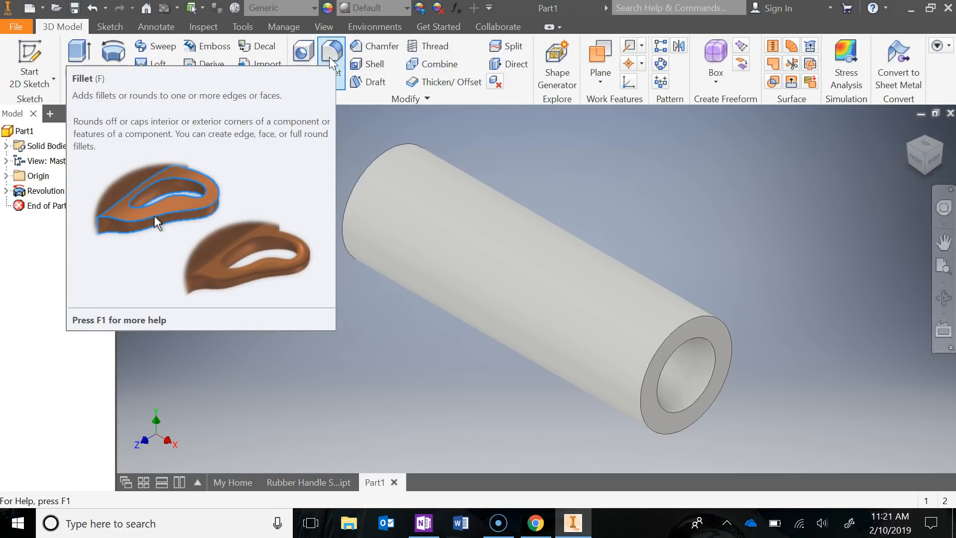
Start a constant edge fillet in Inventor with a 0.25 in radius on the outer edge of the sleeve's open end
{"action": "left_click", "coordinate": [330, 58]}
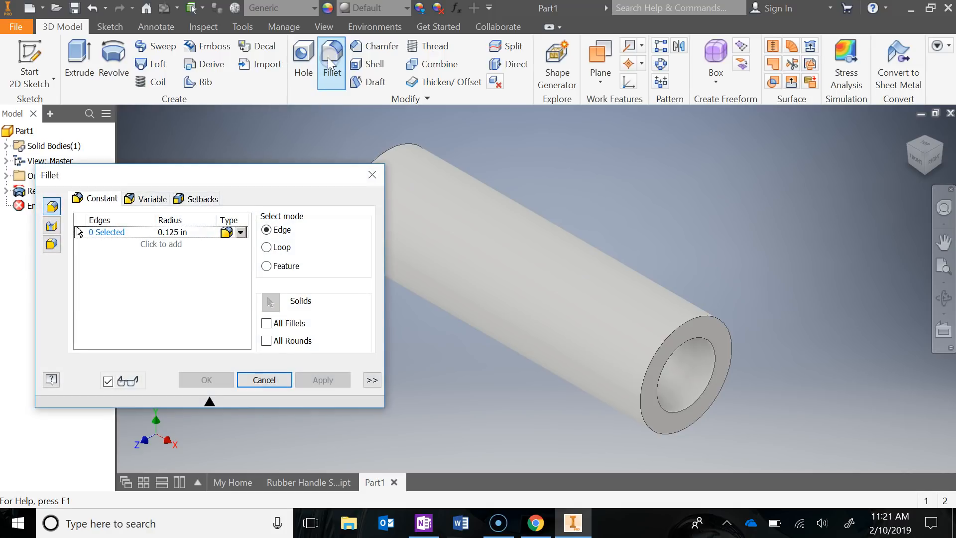
{"action": "left_click", "coordinate": [166, 233]}
{"action": "left_click", "coordinate": [170, 231]}
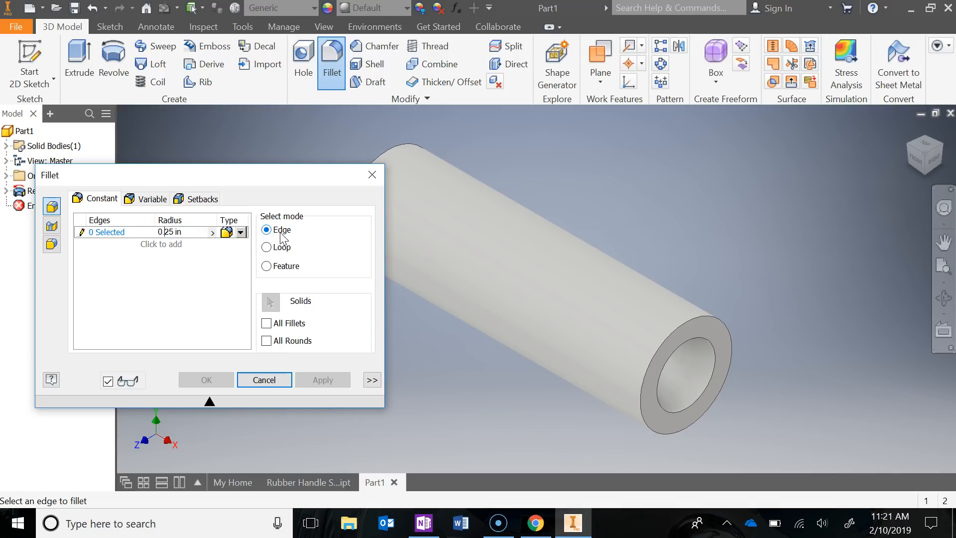
{"action": "left_click", "coordinate": [168, 226]}
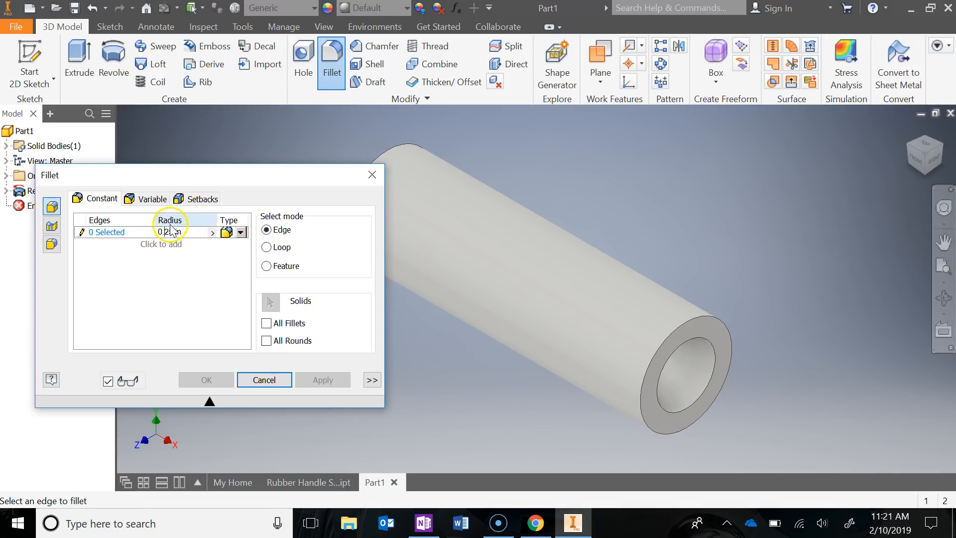
{"action": "left_click", "coordinate": [683, 329]}
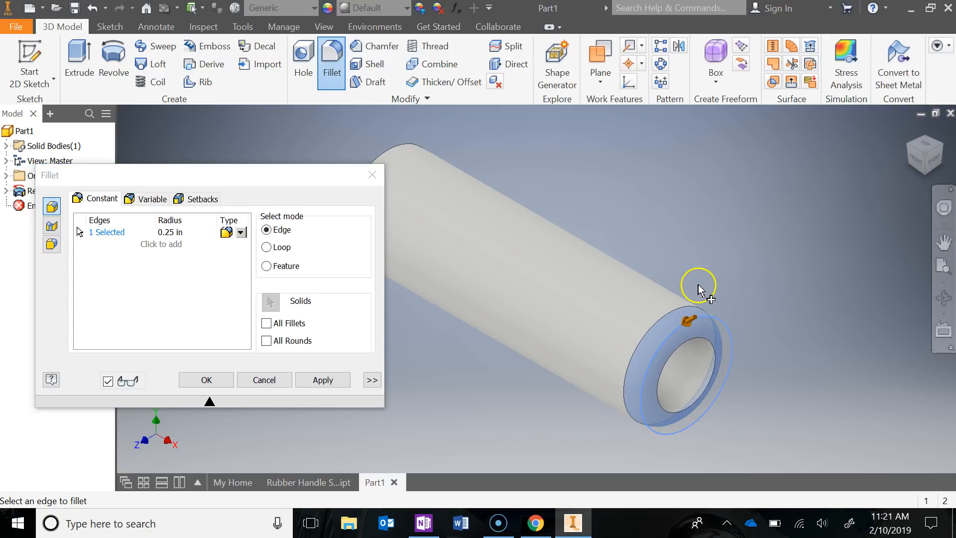
Add the outer edge of the sleeve's small-hole end to the 0.25 in fillet and create it
{"action": "scroll", "coordinate": [661, 252], "scroll_direction": "up", "scroll_amount": 3}
{"action": "middle_click_drag", "start_coordinate": [512, 226], "coordinate": [559, 252], "text": "shift"}
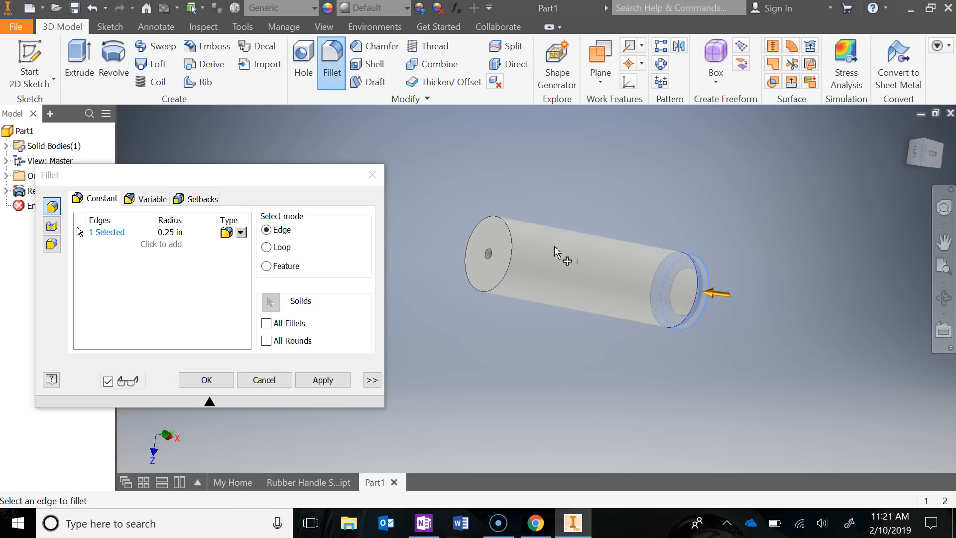
{"action": "left_click", "coordinate": [508, 231]}
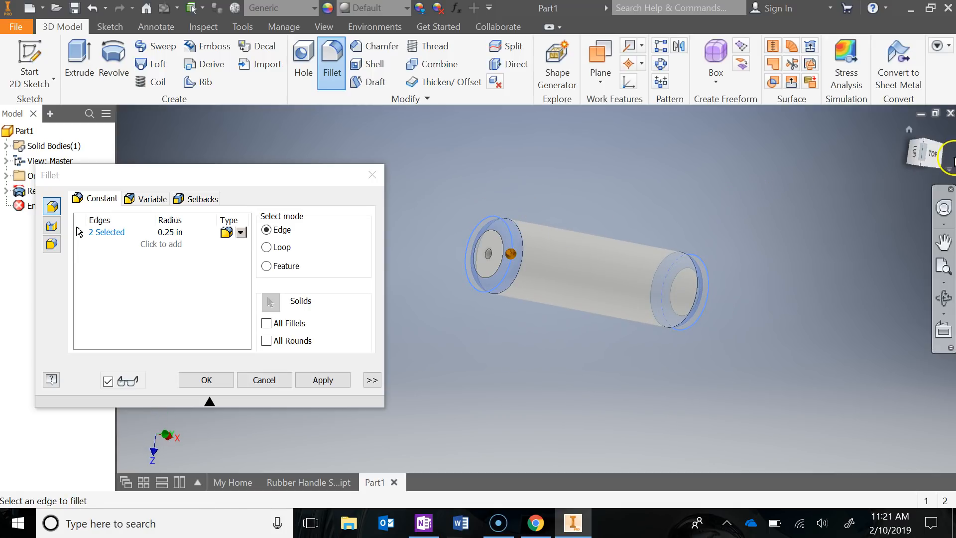
{"action": "left_click", "coordinate": [910, 132]}
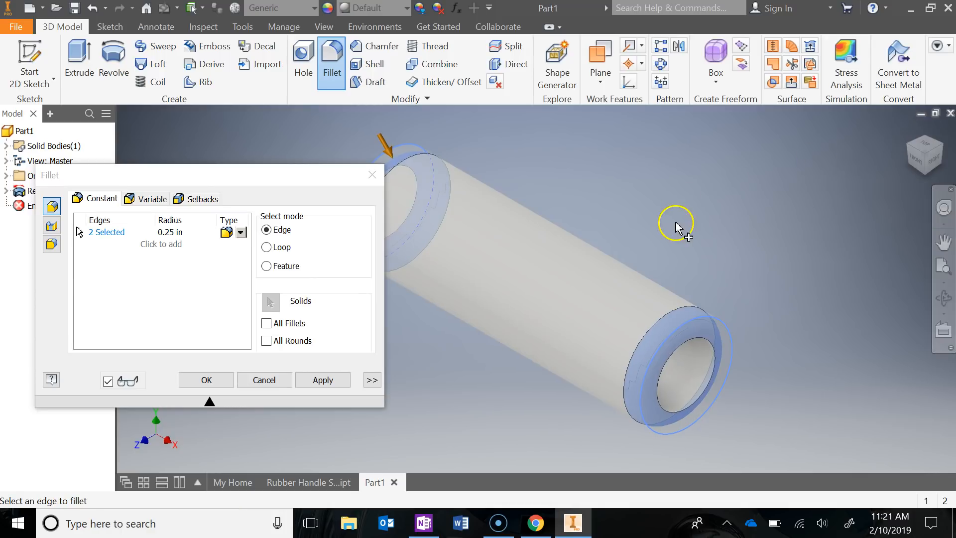
{"action": "left_click", "coordinate": [206, 380]}
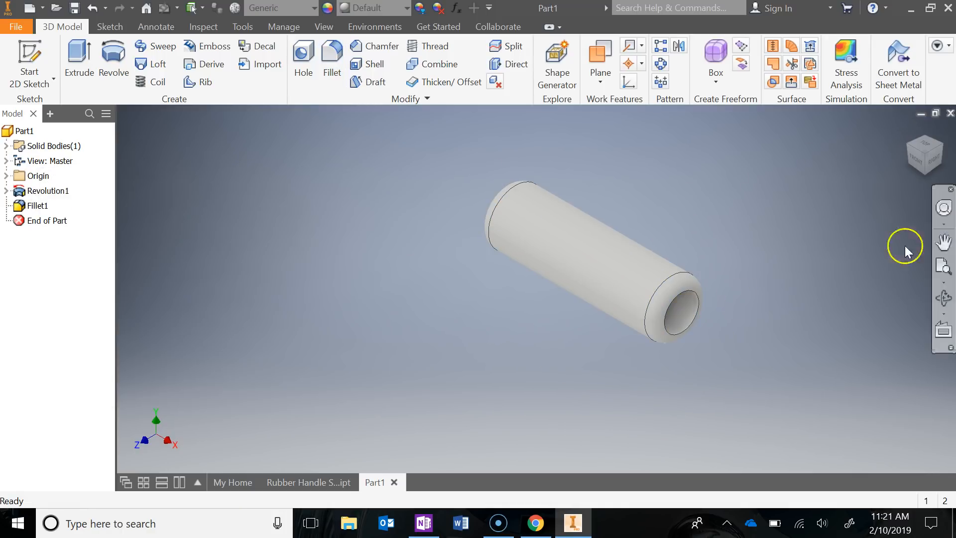
Assign the Rubber material from the Inventor Material Library to the filleted sleeve
{"action": "key", "text": "F4"}
{"action": "left_click_drag", "start_coordinate": [787, 281], "coordinate": [796, 246]}
{"action": "left_click", "coordinate": [903, 139]}
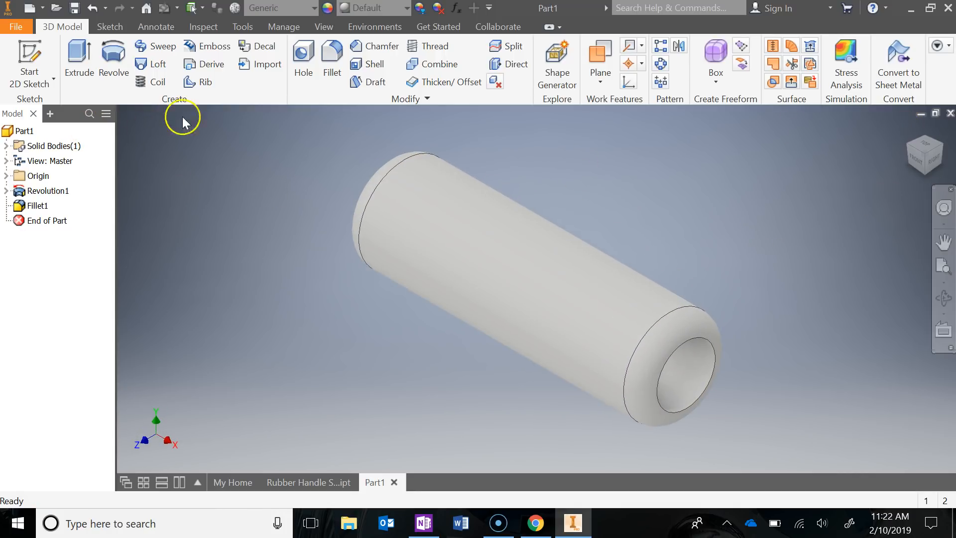
{"action": "left_click", "coordinate": [284, 11]}
{"action": "scroll", "coordinate": [269, 195], "scroll_direction": "down", "scroll_amount": 1}
{"action": "scroll", "coordinate": [269, 194], "scroll_direction": "down", "scroll_amount": 4}
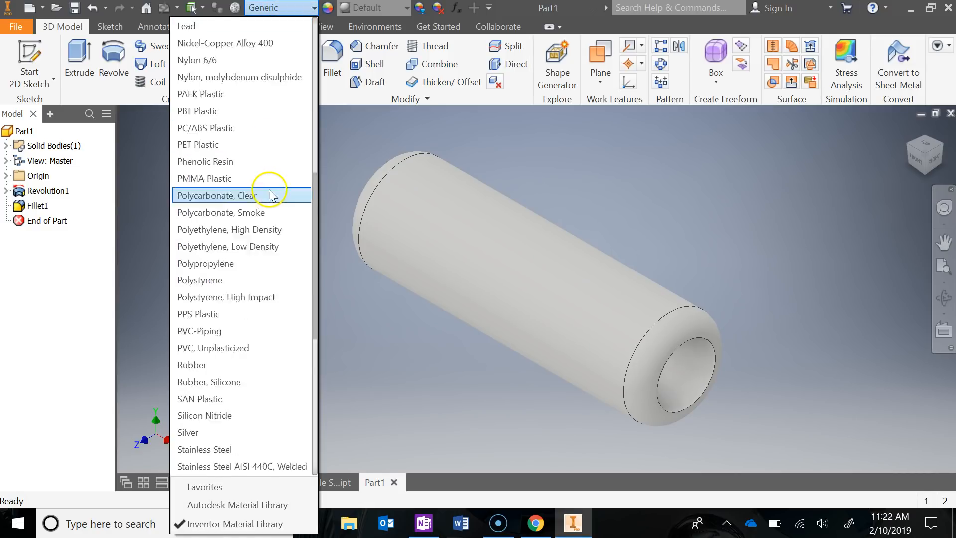
{"action": "left_click", "coordinate": [249, 263]}
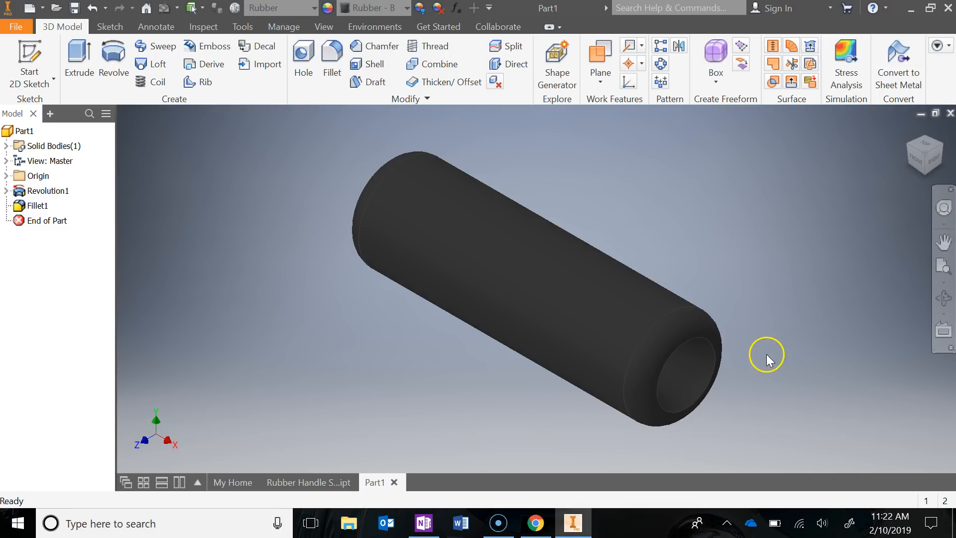
Set the sleeve's appearance to Rubber - Blue
{"action": "middle_click_drag", "start_coordinate": [767, 354], "coordinate": [743, 315], "text": "shift"}
{"action": "left_click", "coordinate": [906, 128]}
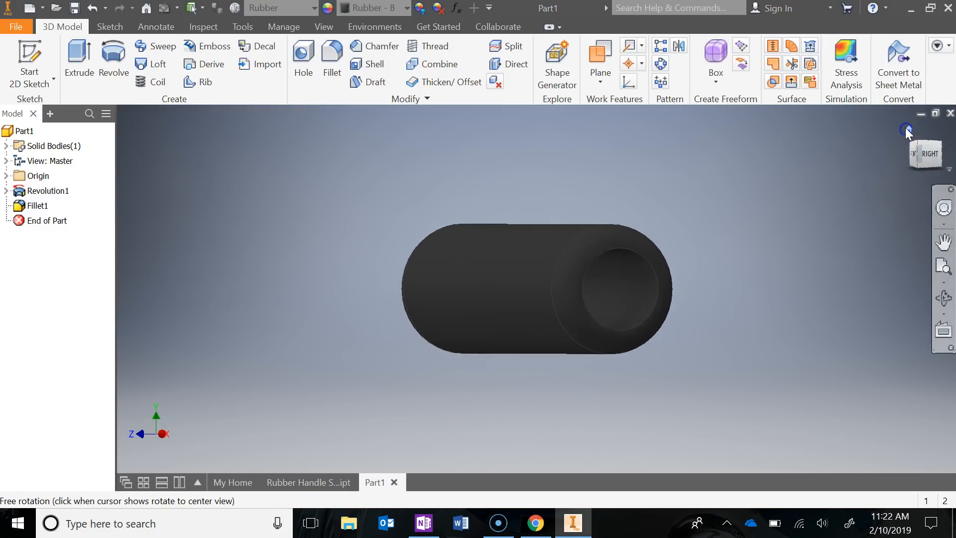
{"action": "left_click", "coordinate": [398, 8]}
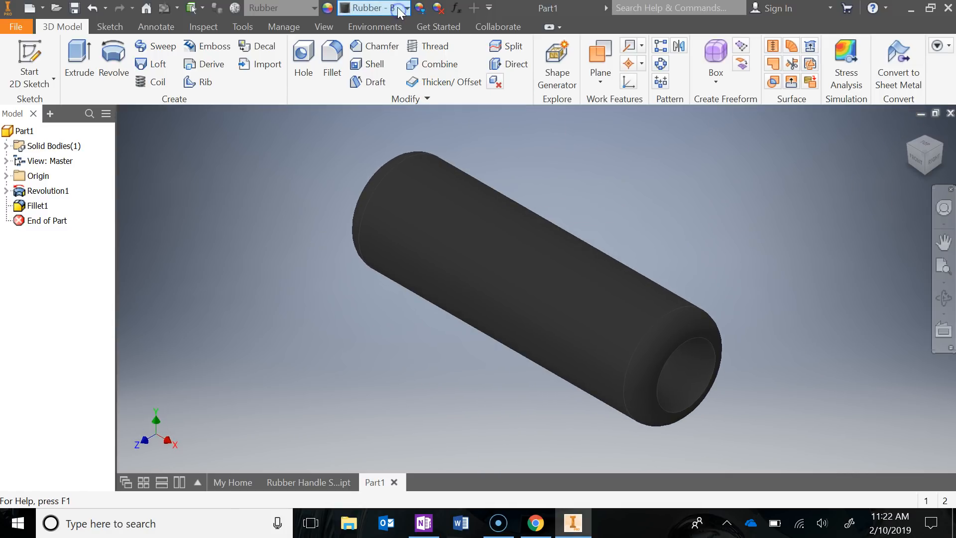
{"action": "left_click", "coordinate": [402, 8]}
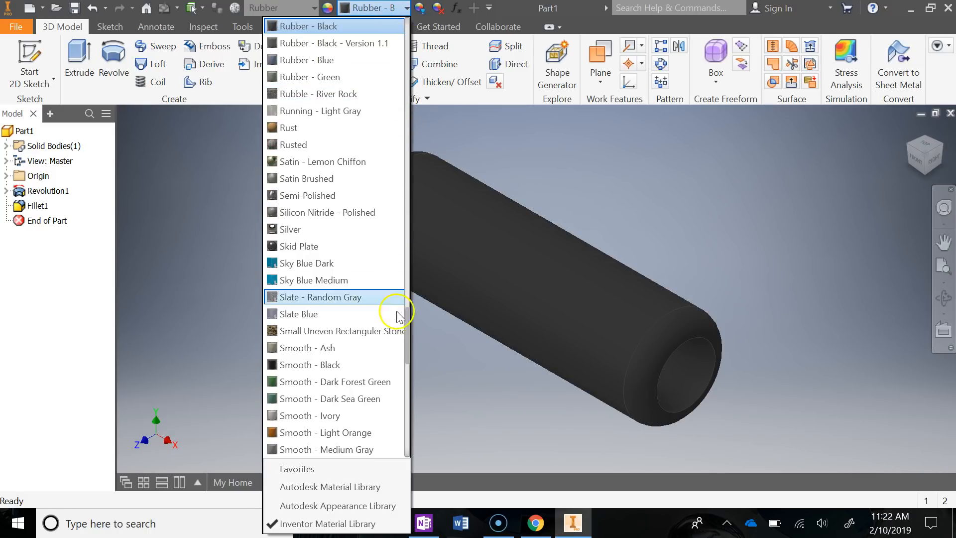
{"action": "left_click", "coordinate": [316, 61]}
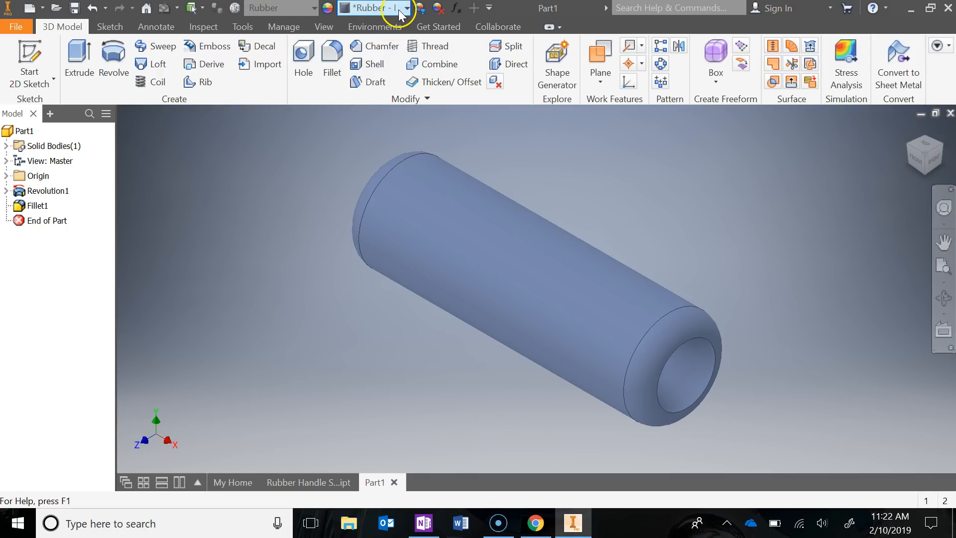
Change the sleeve's appearance to Rubber - Green
{"action": "left_click", "coordinate": [404, 9]}
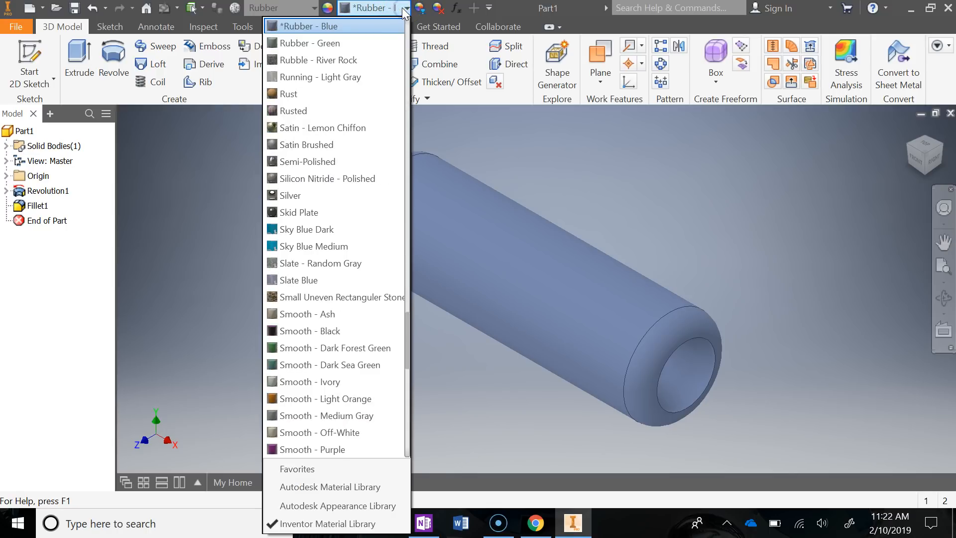
{"action": "left_click", "coordinate": [367, 48]}
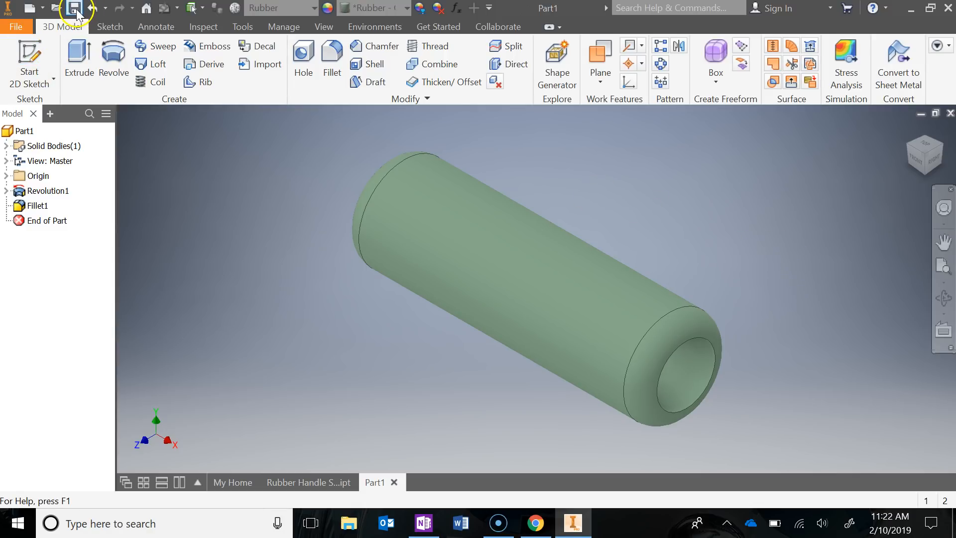
Open the part's iProperties and update its physical properties to calculate mass, area, volume and center of gravity
{"action": "left_click", "coordinate": [15, 28]}
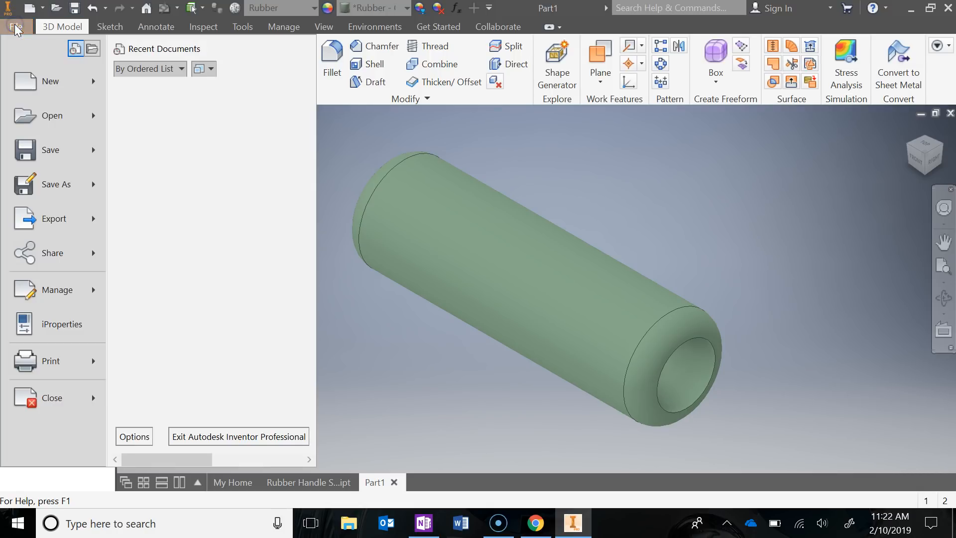
{"action": "left_click", "coordinate": [64, 326]}
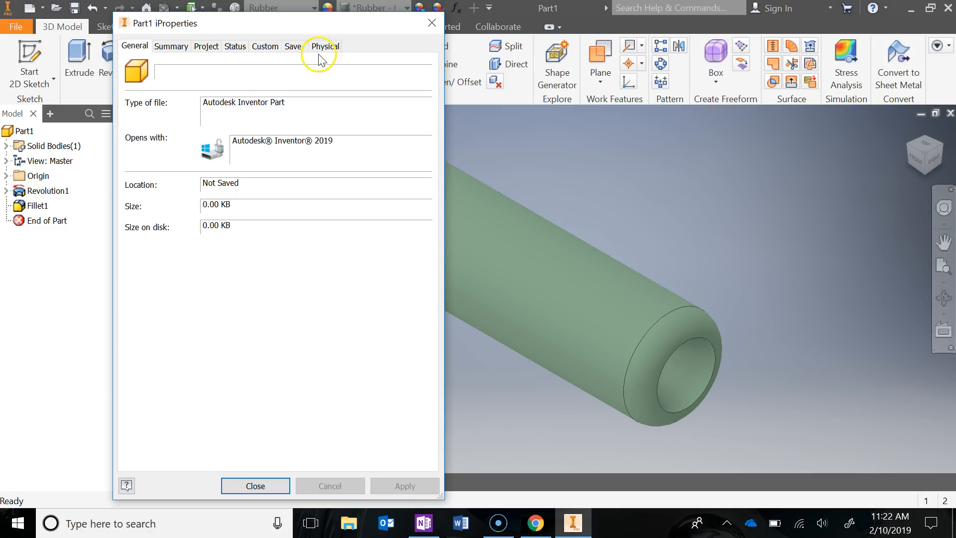
{"action": "left_click", "coordinate": [322, 50]}
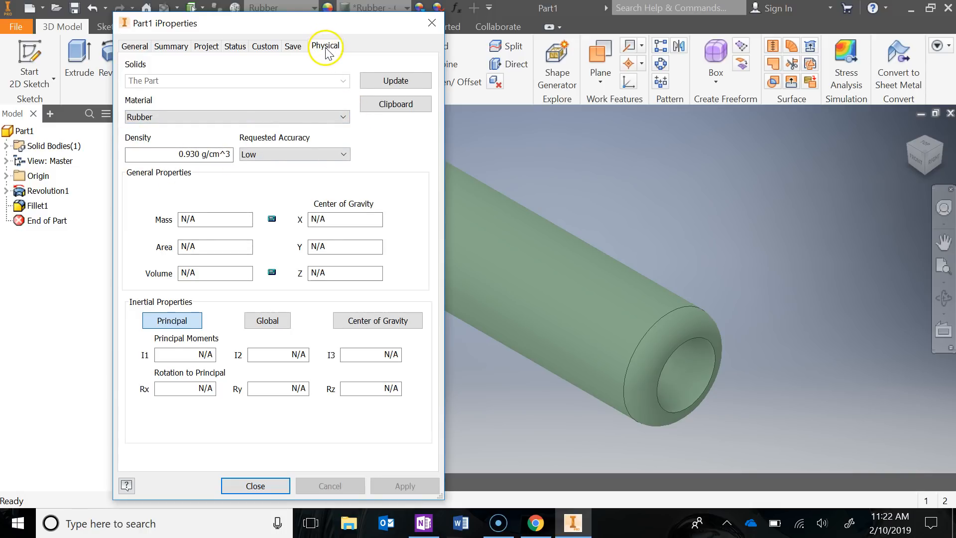
{"action": "left_click", "coordinate": [398, 82]}
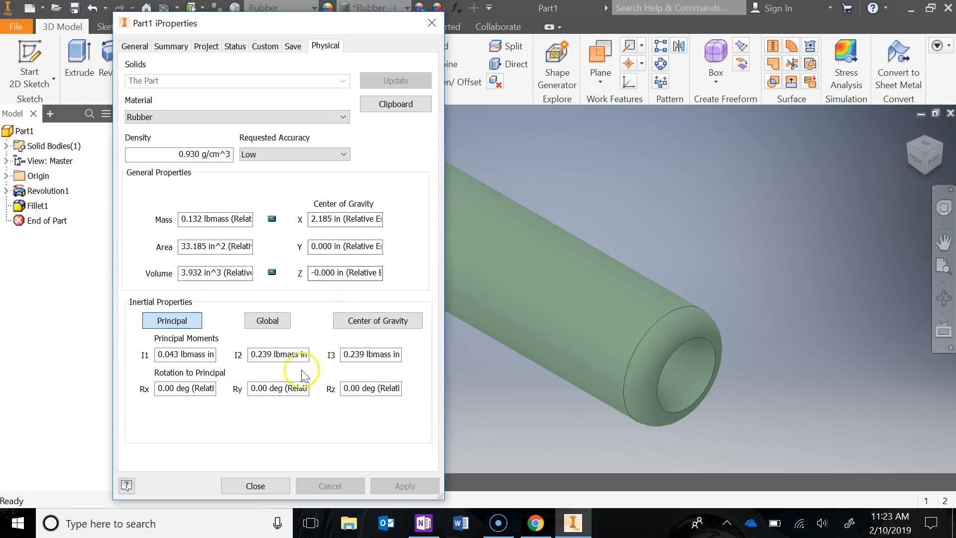
Close the part's iProperties
{"action": "left_click", "coordinate": [252, 485]}
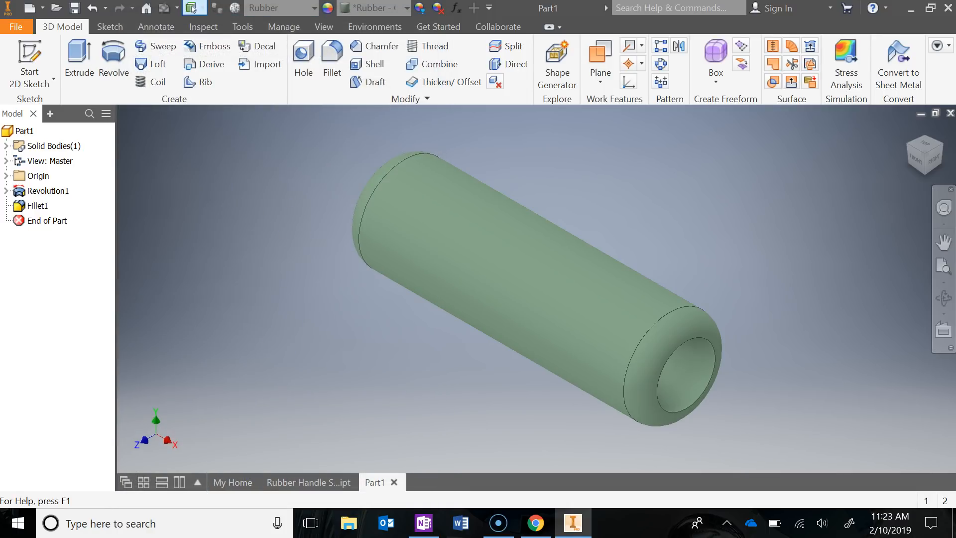
{"action": "left_click", "coordinate": [74, 8]}
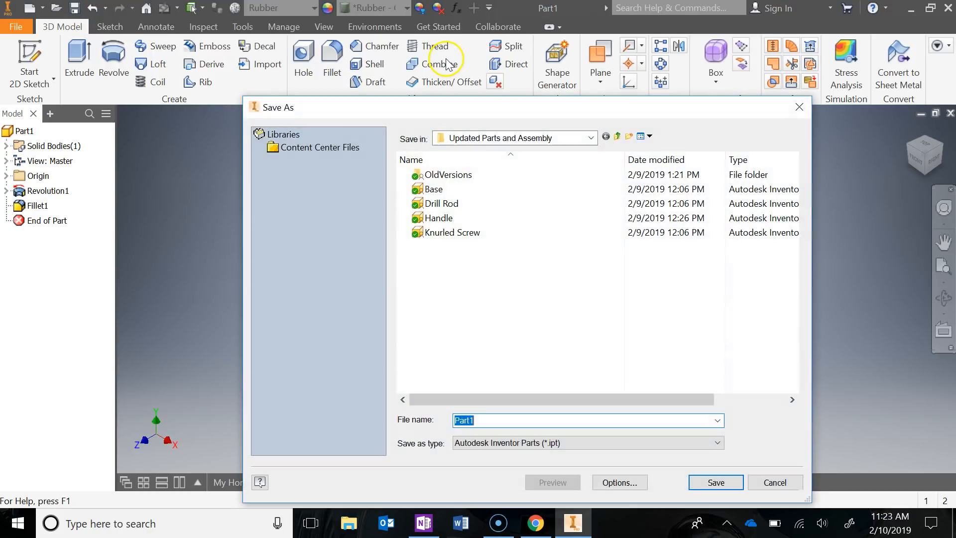
{"action": "left_click", "coordinate": [777, 482]}
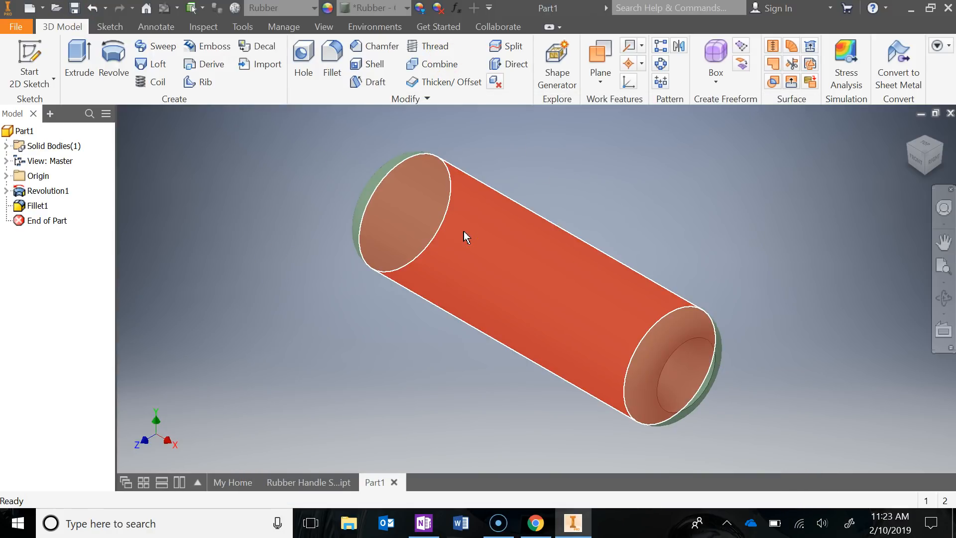
{"action": "left_click", "coordinate": [486, 255]}
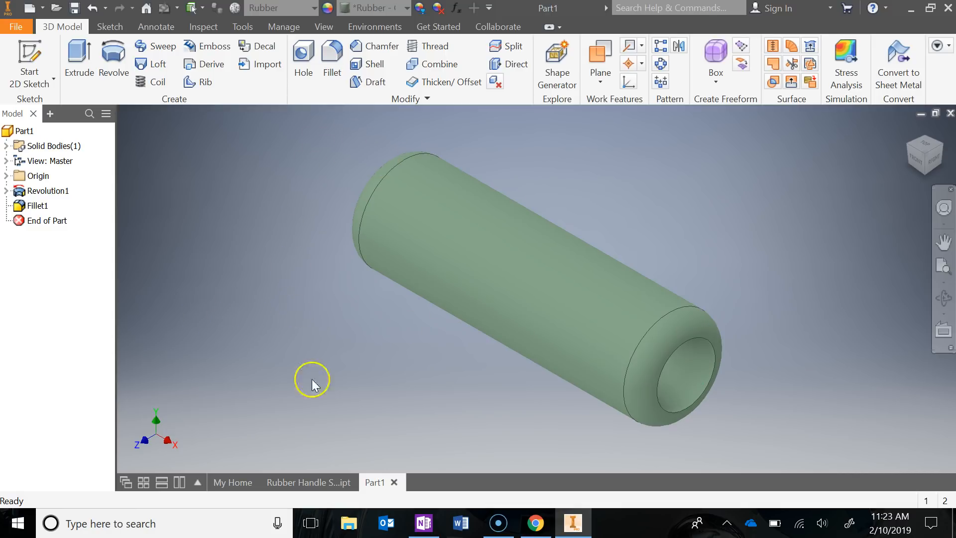
Add a 3D length dimension between the circular edges of the sleeve's two end faces, placing it below the sleeve
{"action": "scroll", "coordinate": [675, 212], "scroll_direction": "down", "scroll_amount": 5}
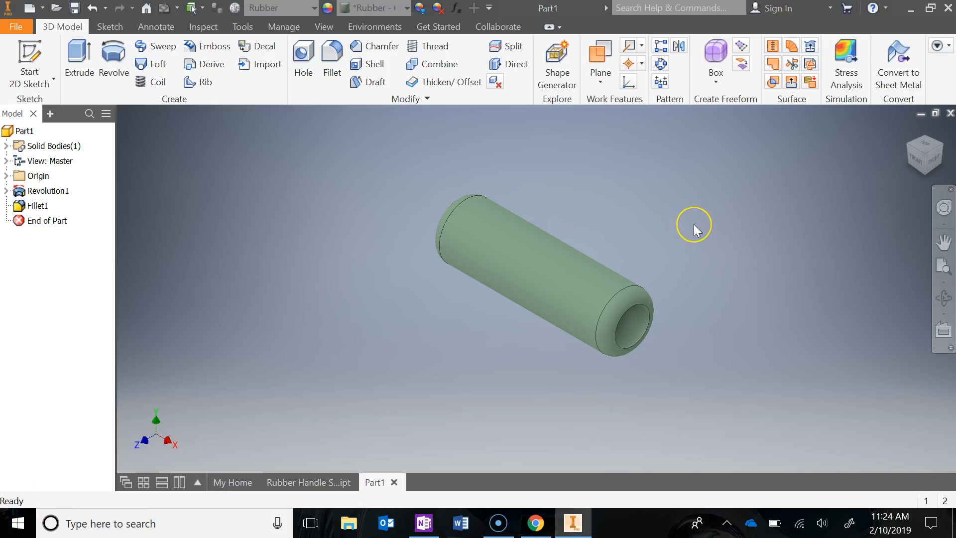
{"action": "left_click", "coordinate": [156, 27]}
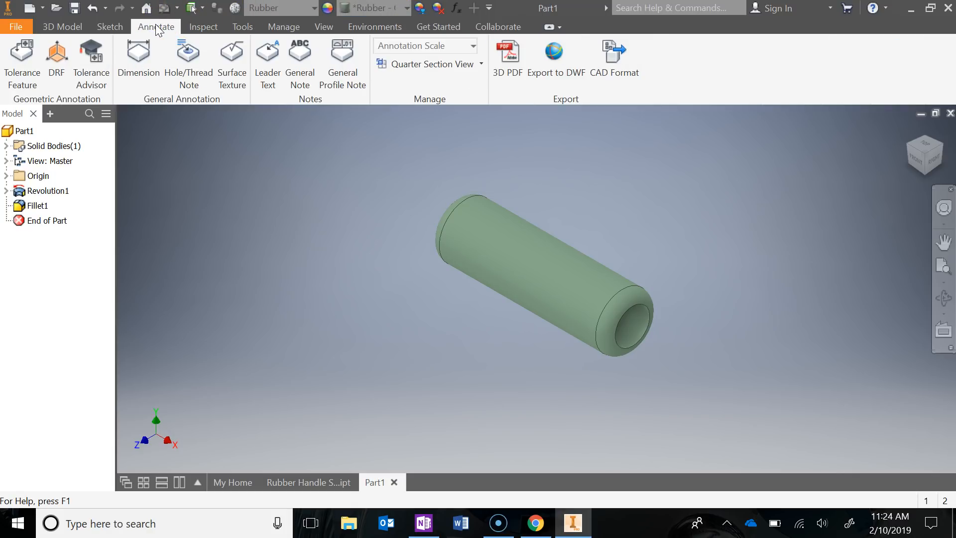
{"action": "left_click", "coordinate": [145, 64]}
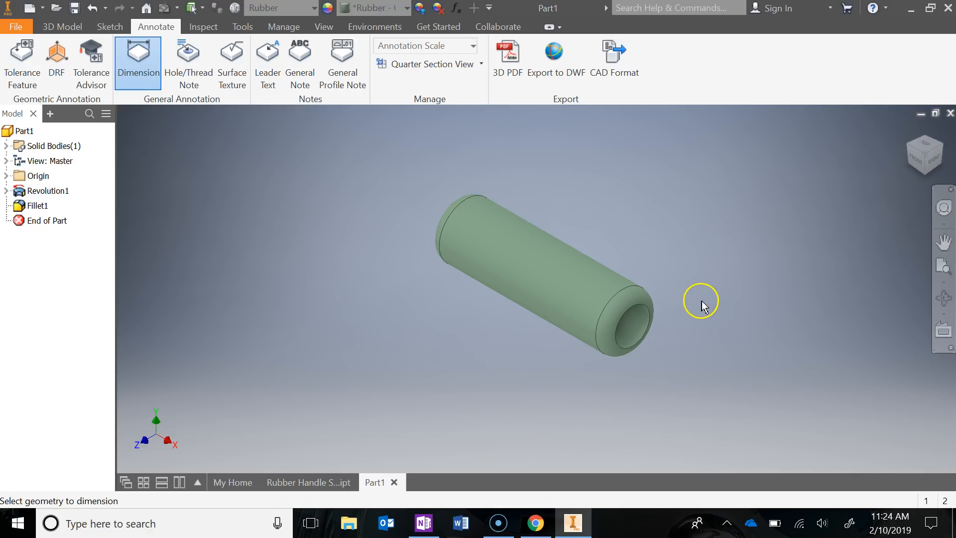
{"action": "scroll", "coordinate": [675, 313], "scroll_direction": "up", "scroll_amount": 3}
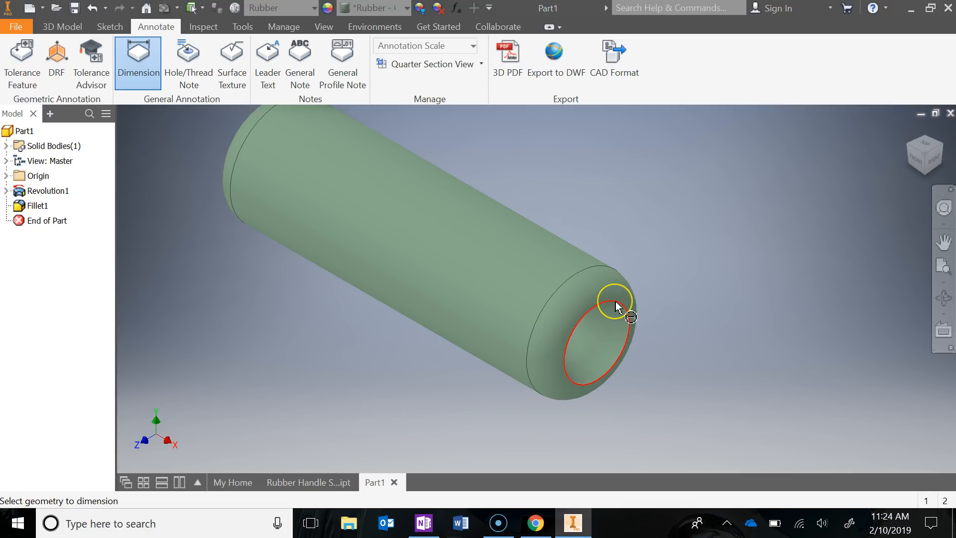
{"action": "mouse_move", "coordinate": [616, 302]}
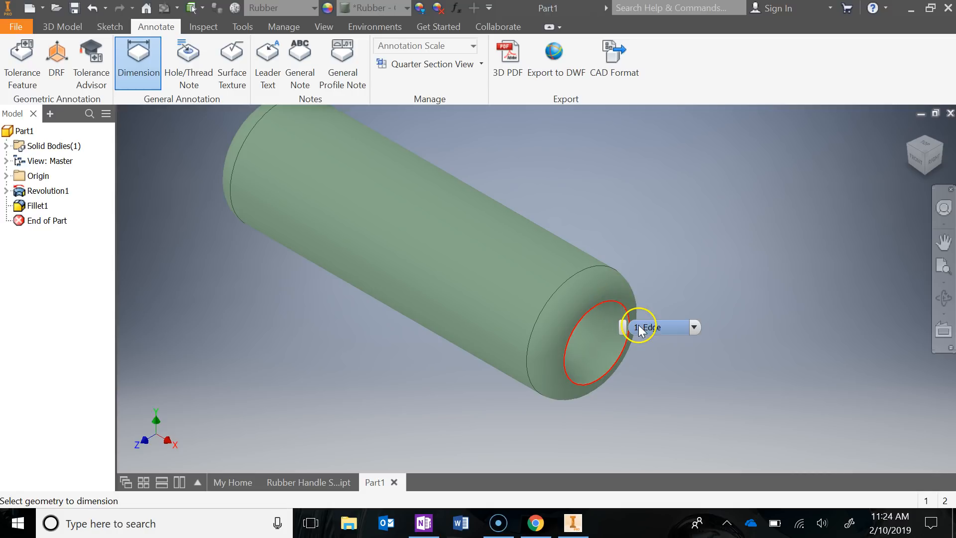
{"action": "left_click", "coordinate": [638, 326]}
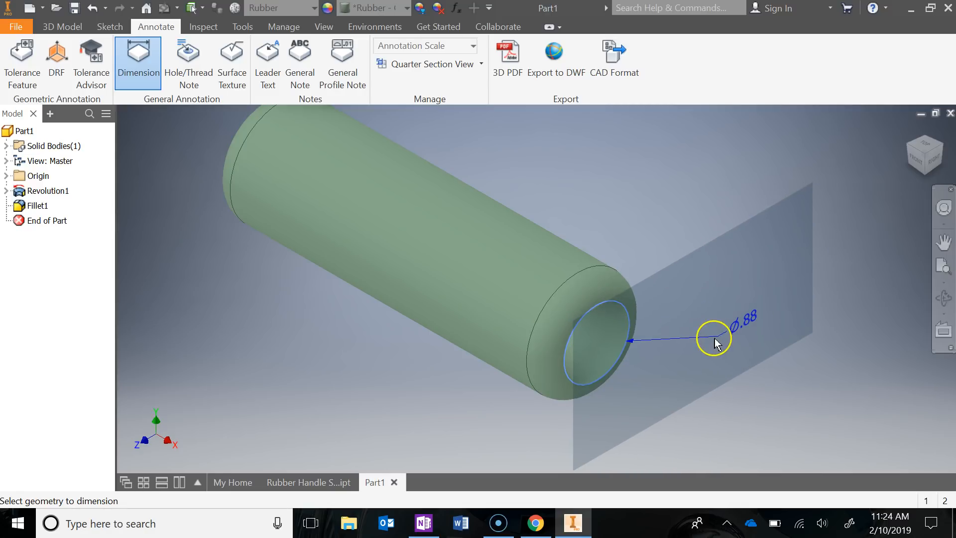
{"action": "middle_click_drag", "start_coordinate": [696, 342], "coordinate": [811, 342], "text": "shift"}
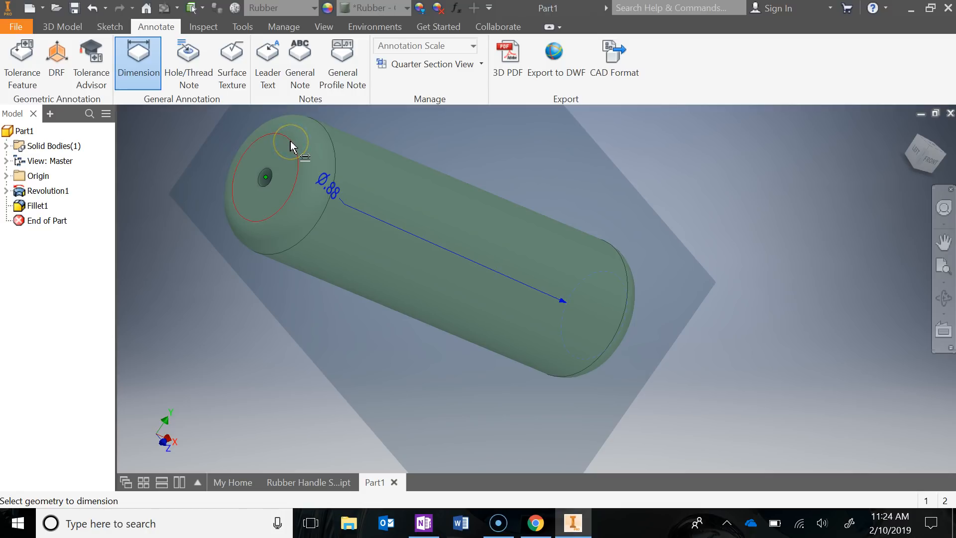
{"action": "left_click", "coordinate": [291, 141]}
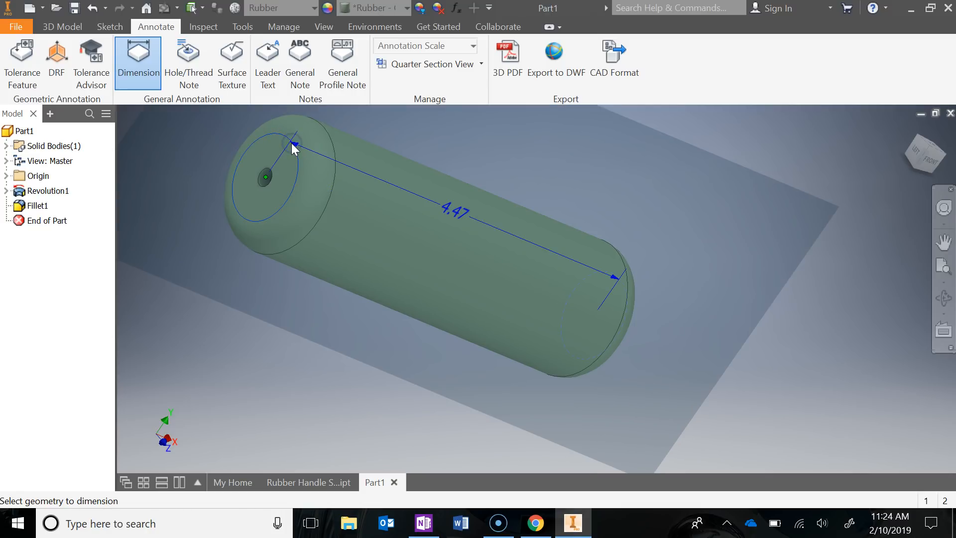
{"action": "scroll", "coordinate": [305, 181], "scroll_direction": "up", "scroll_amount": 5}
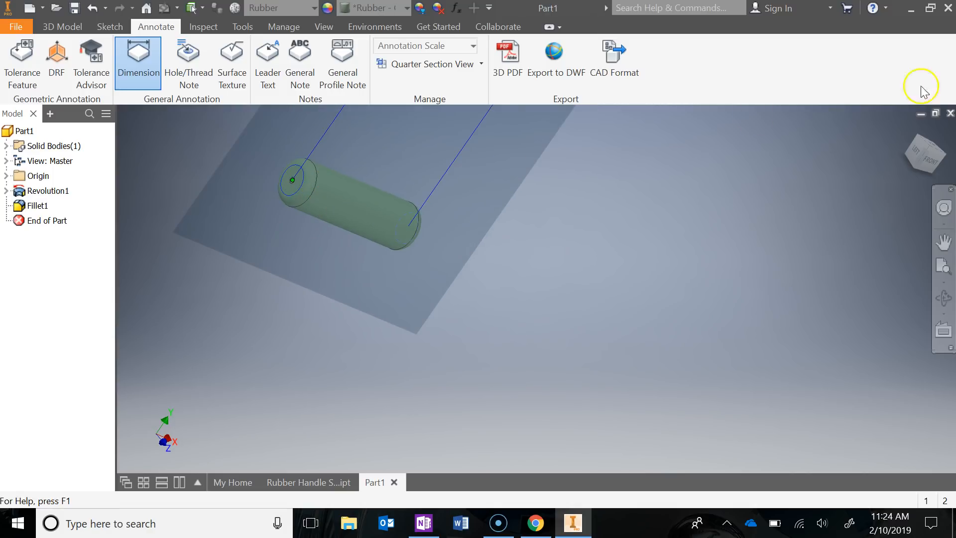
{"action": "left_click", "coordinate": [909, 129]}
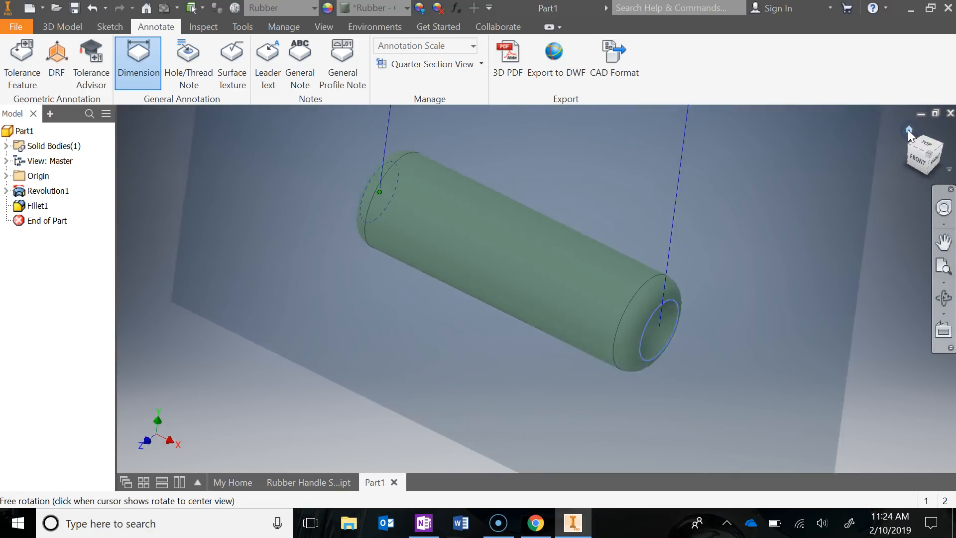
{"action": "scroll", "coordinate": [495, 391], "scroll_direction": "up", "scroll_amount": 2}
{"action": "middle_click_drag", "start_coordinate": [496, 389], "coordinate": [493, 305]}
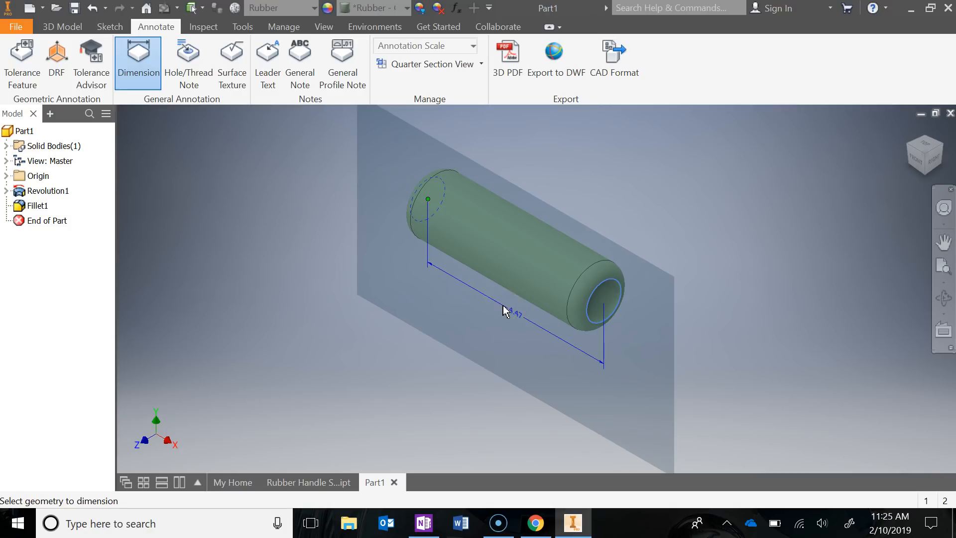
{"action": "left_click", "coordinate": [504, 310]}
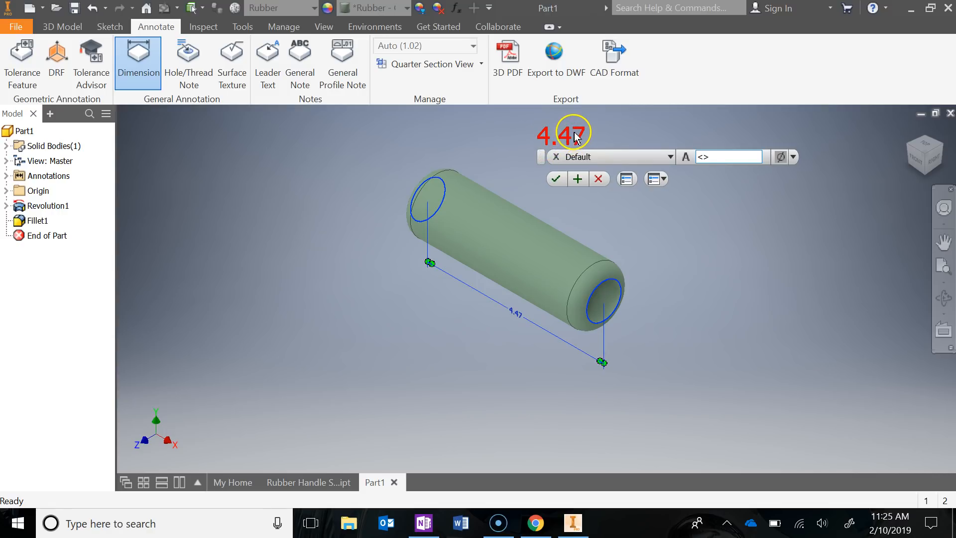
Set the length dimension's primary unit precision to three decimal places (3.123) and finish the annotation
{"action": "left_click", "coordinate": [626, 180]}
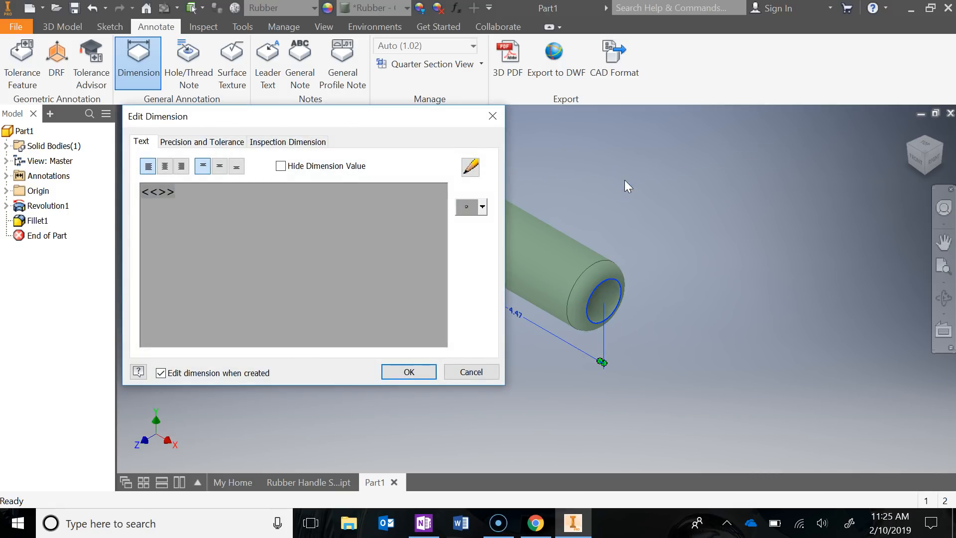
{"action": "left_click", "coordinate": [194, 143]}
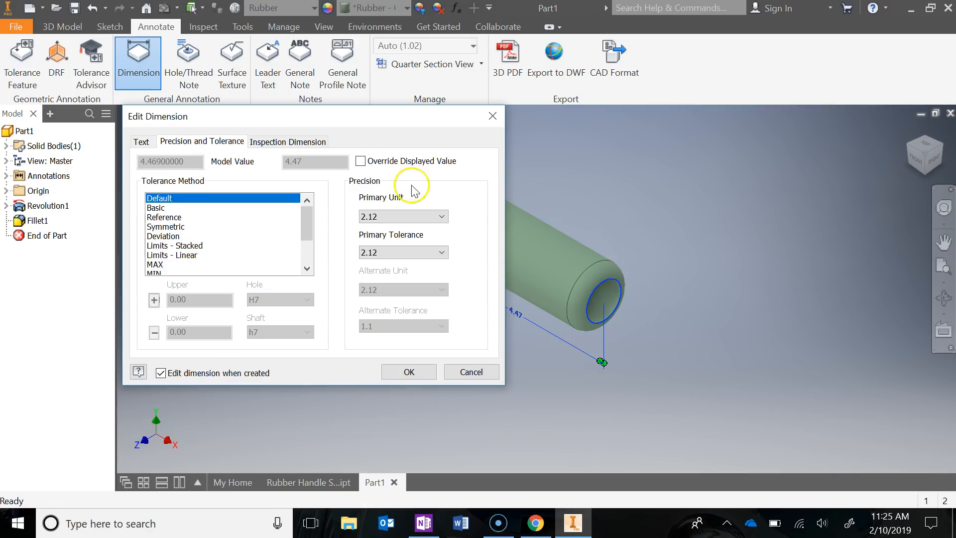
{"action": "left_click", "coordinate": [411, 218]}
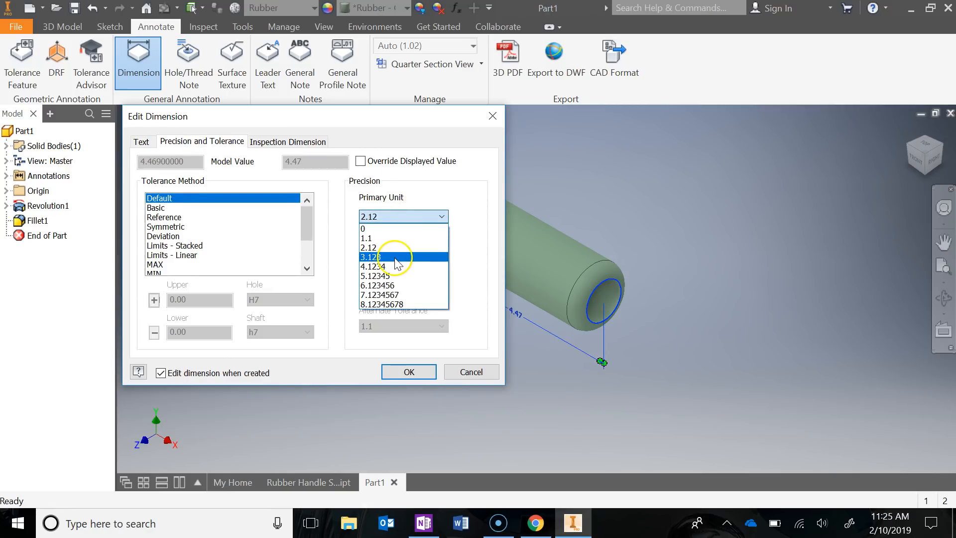
{"action": "left_click", "coordinate": [396, 258]}
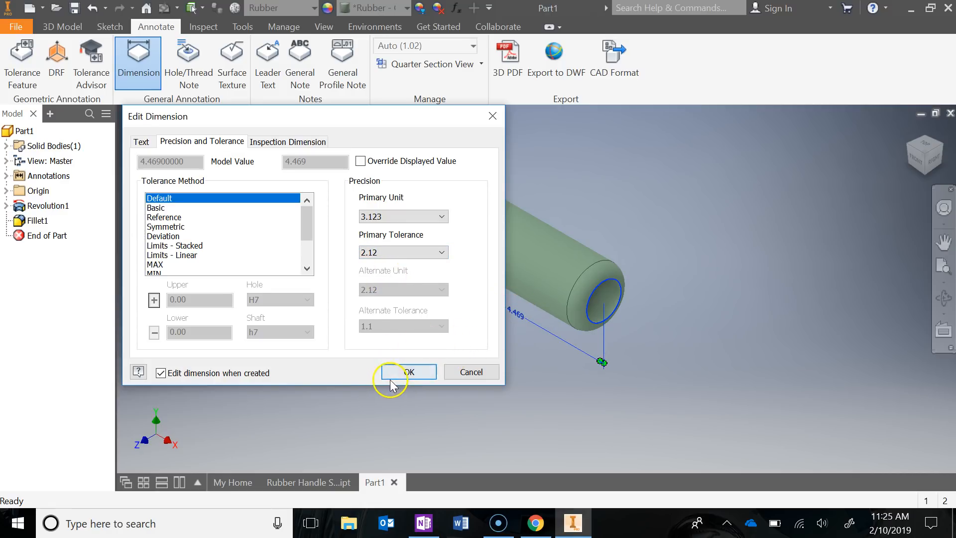
{"action": "left_click", "coordinate": [407, 373]}
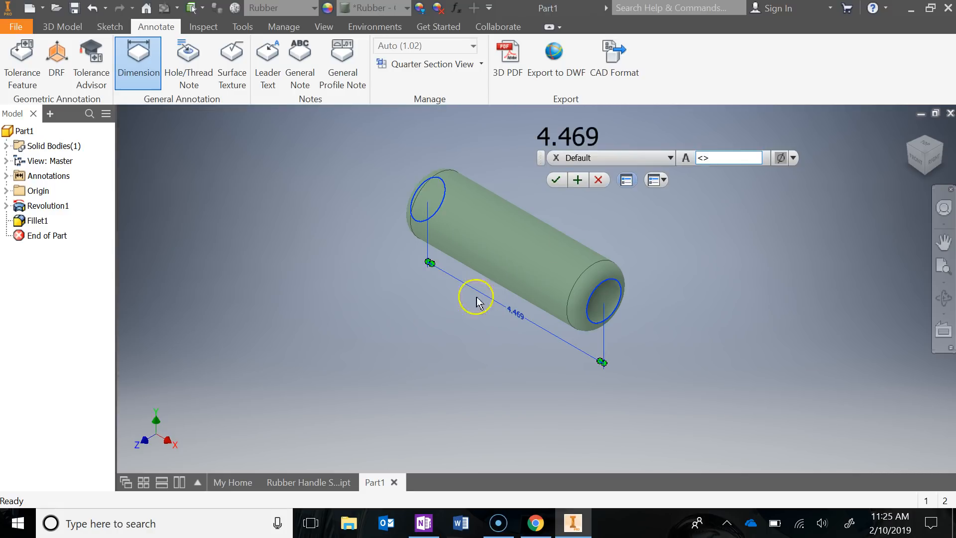
{"action": "left_click", "coordinate": [556, 181]}
{"action": "key", "text": "Escape"}
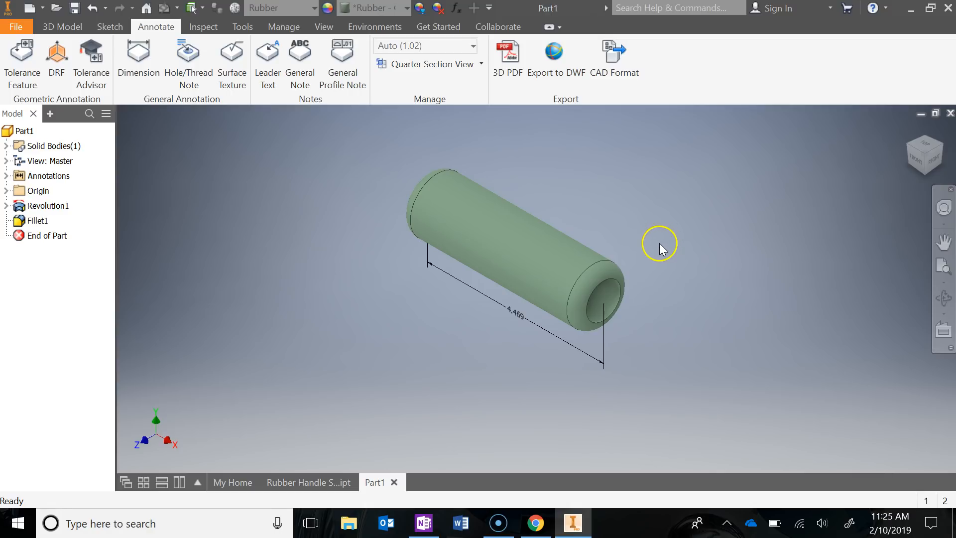
Add a 3D diameter dimension to the inner hole edge at the sleeve's open end, placing it just outside the sleeve
{"action": "left_click", "coordinate": [139, 55]}
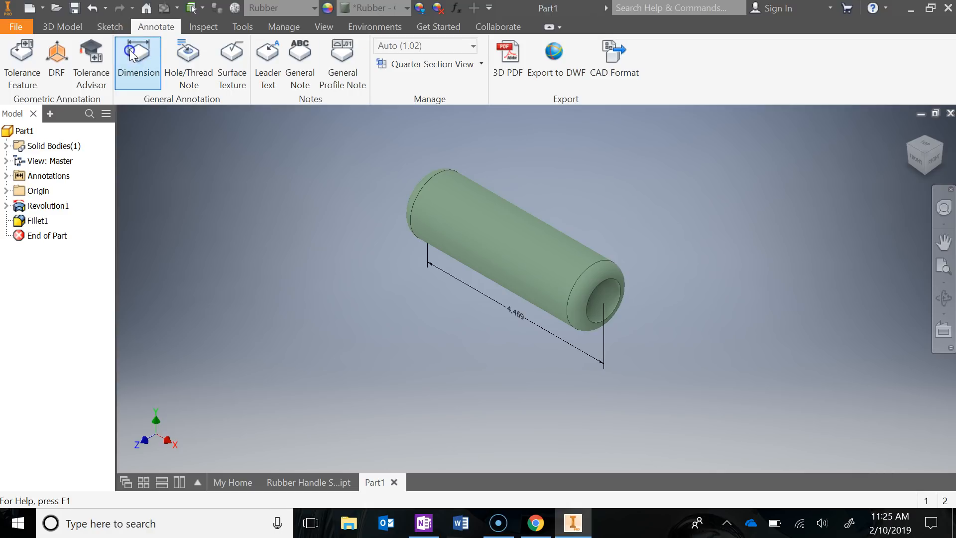
{"action": "left_click", "coordinate": [621, 293]}
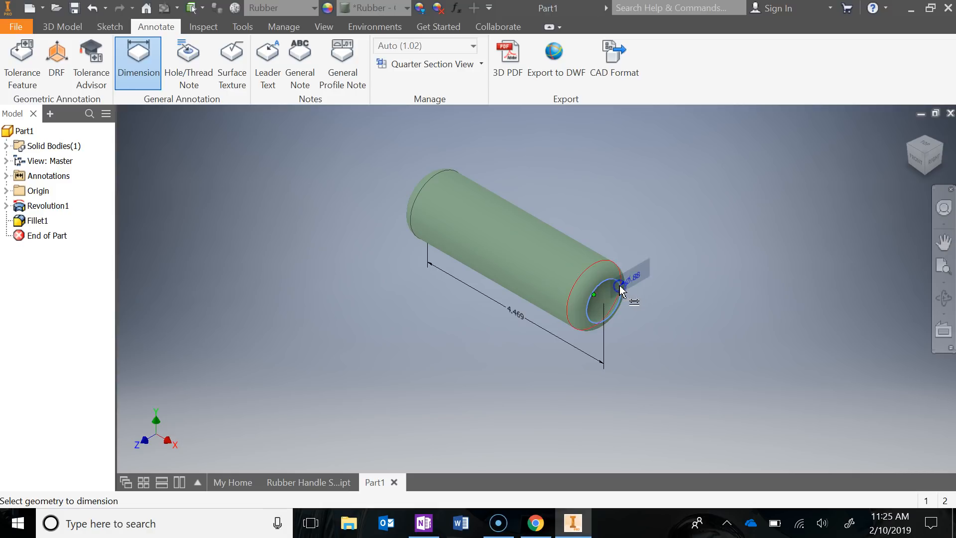
{"action": "scroll", "coordinate": [632, 309], "scroll_direction": "down", "scroll_amount": 3}
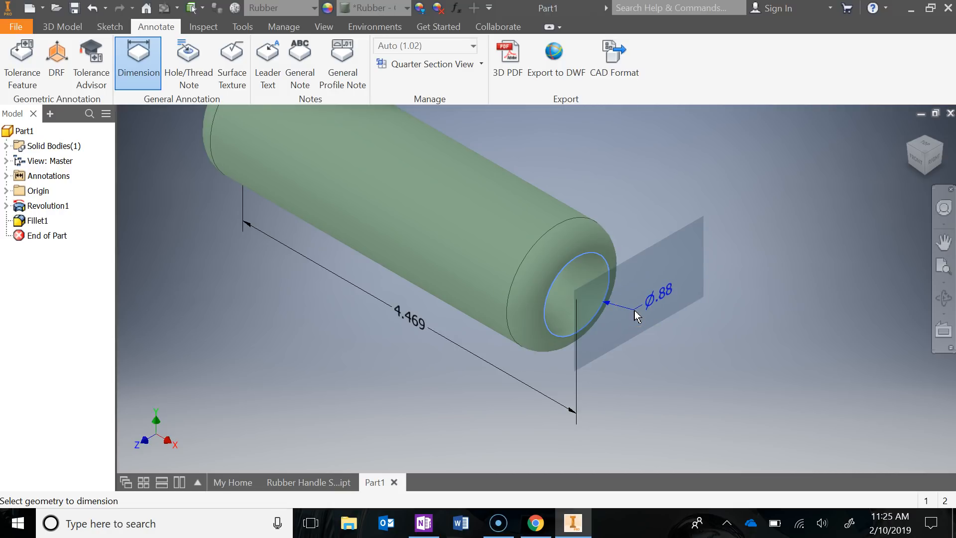
{"action": "left_click", "coordinate": [637, 299]}
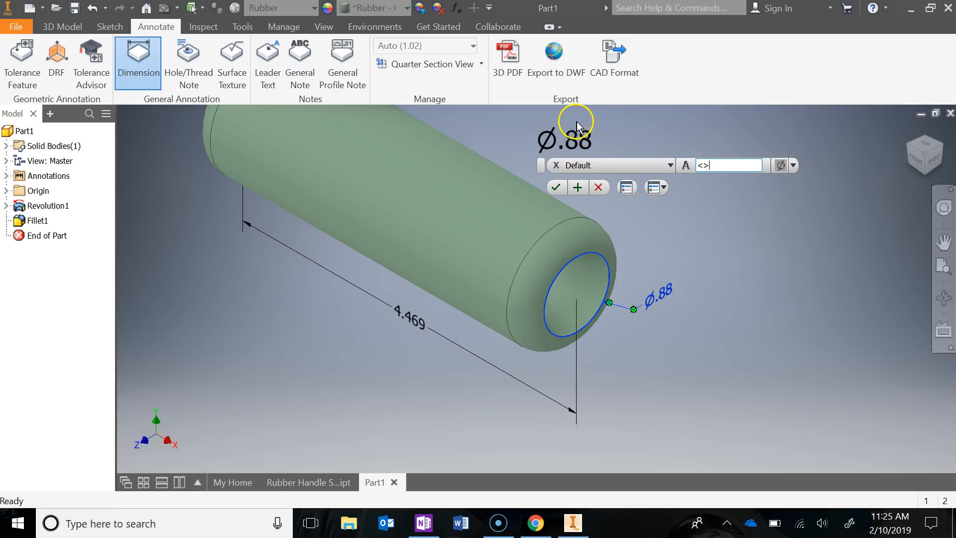
Set the hole diameter dimension's primary unit precision to 3.123 and append ID after its value
{"action": "left_click", "coordinate": [627, 188]}
{"action": "left_click", "coordinate": [202, 141]}
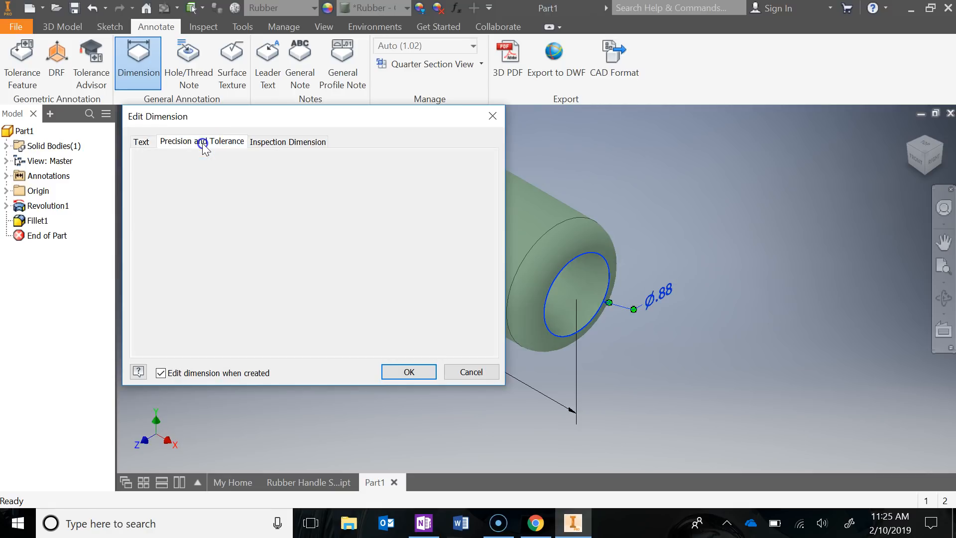
{"action": "left_click", "coordinate": [393, 216]}
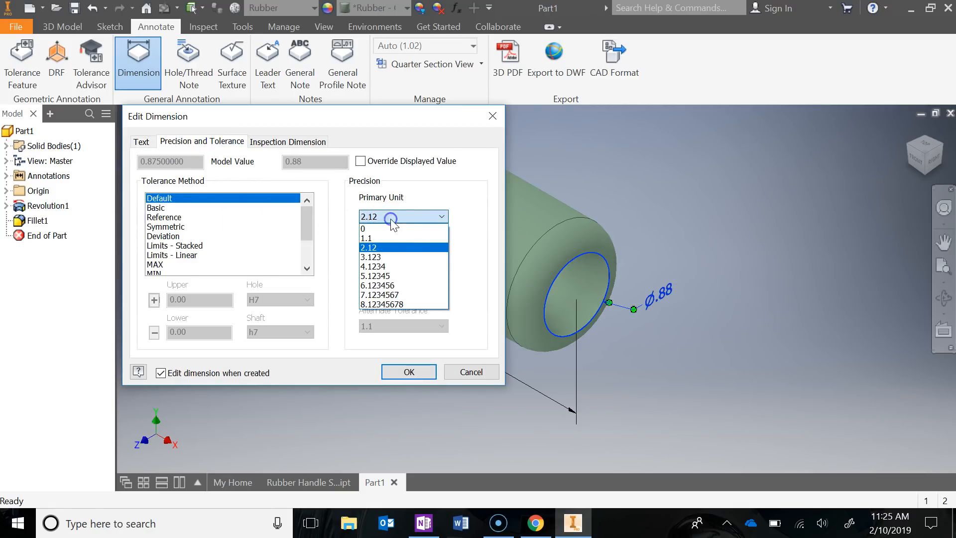
{"action": "left_click", "coordinate": [383, 257]}
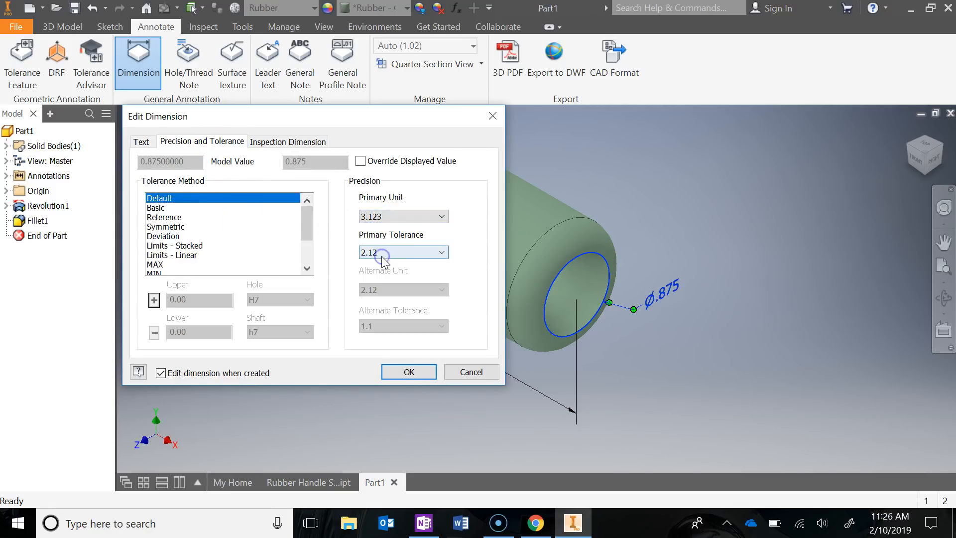
{"action": "left_click", "coordinate": [142, 142]}
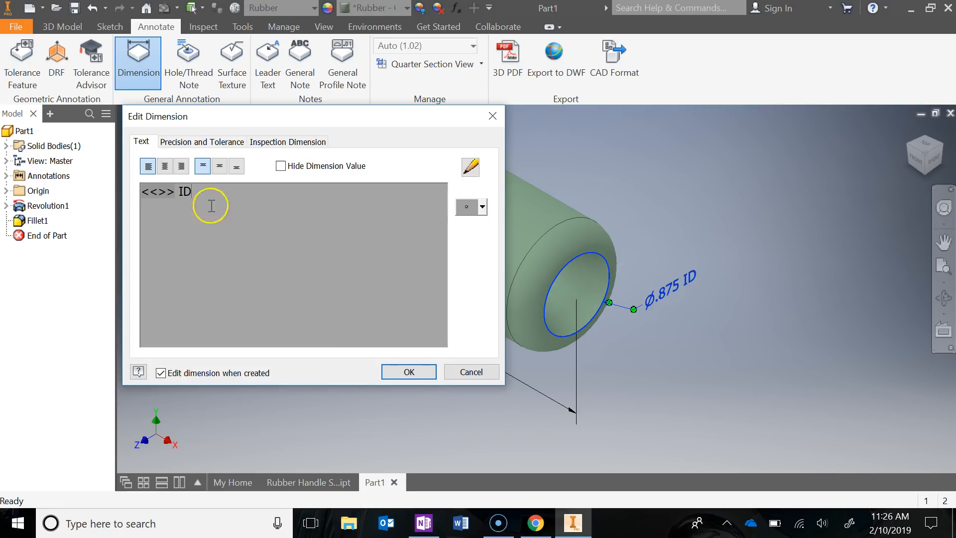
{"action": "left_click", "coordinate": [408, 372]}
{"action": "left_click", "coordinate": [557, 188]}
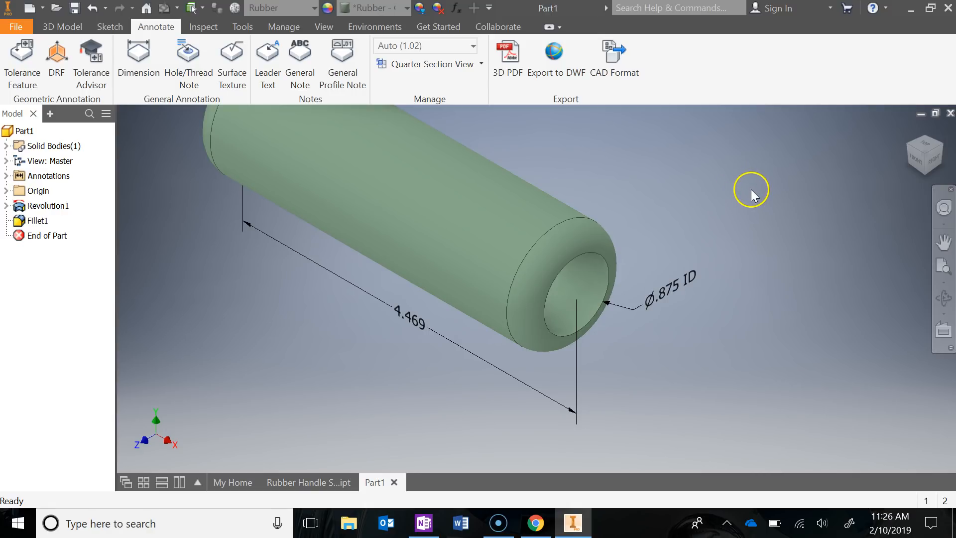
Add a 3D diameter dimension to the outer circular edge at the open end, above the sleeve, oriented like the hole diameter text
{"action": "left_click", "coordinate": [144, 79]}
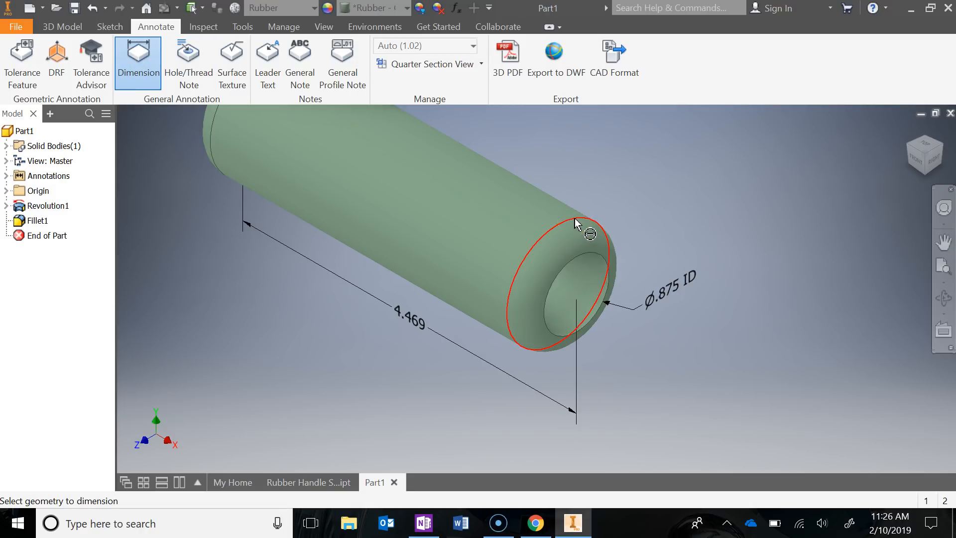
{"action": "left_click", "coordinate": [592, 234]}
{"action": "middle_click_drag", "start_coordinate": [577, 165], "coordinate": [561, 226]}
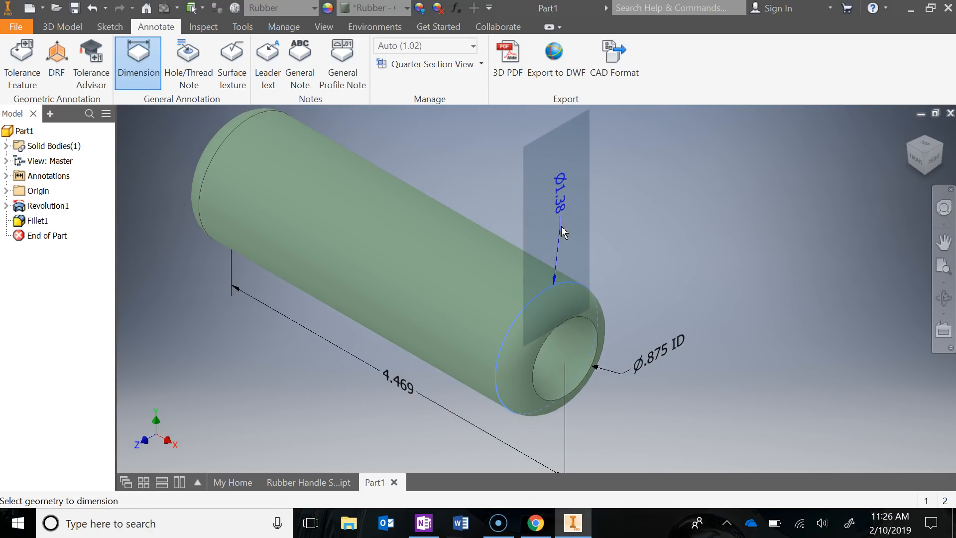
{"action": "key", "text": "space"}
{"action": "key", "text": "space"}
{"action": "key", "text": "space"}
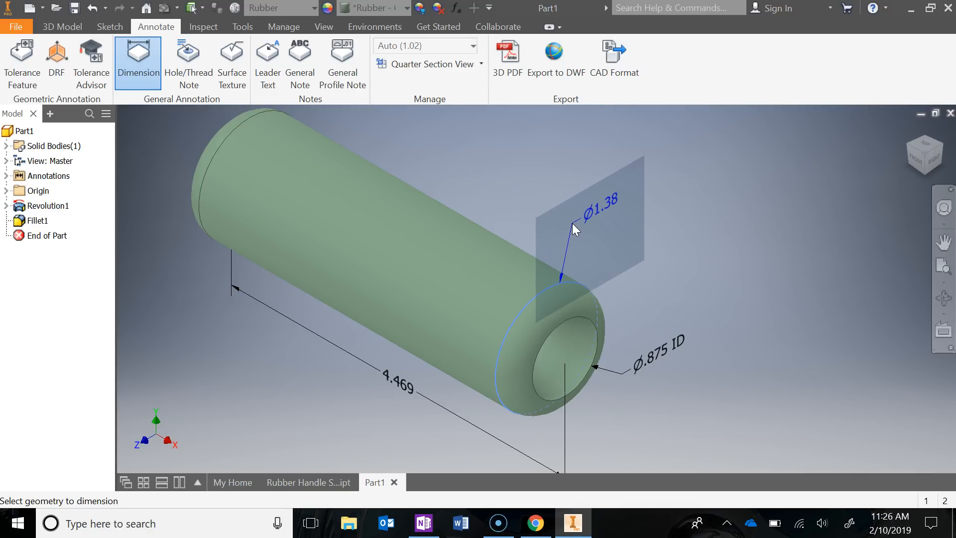
{"action": "key", "text": "space"}
{"action": "key", "text": "space"}
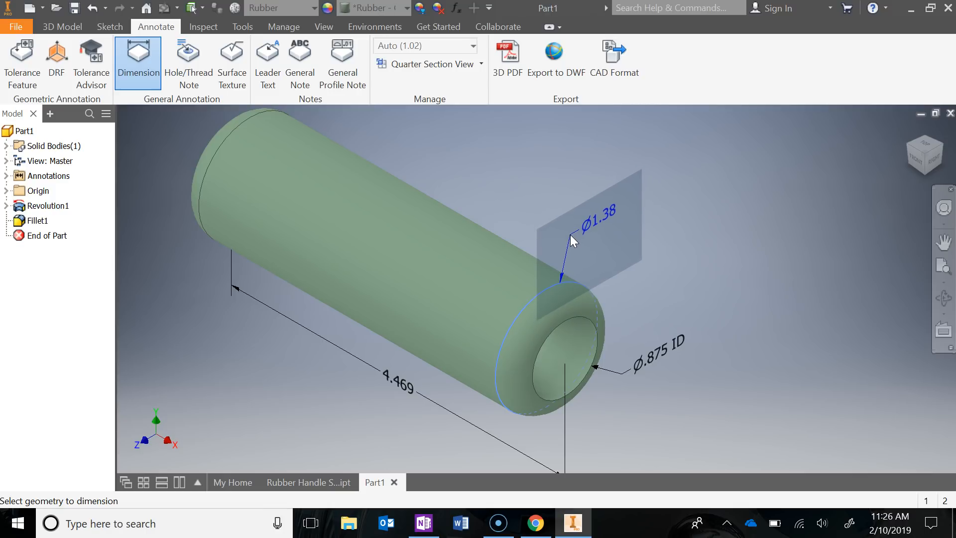
{"action": "left_click", "coordinate": [569, 235]}
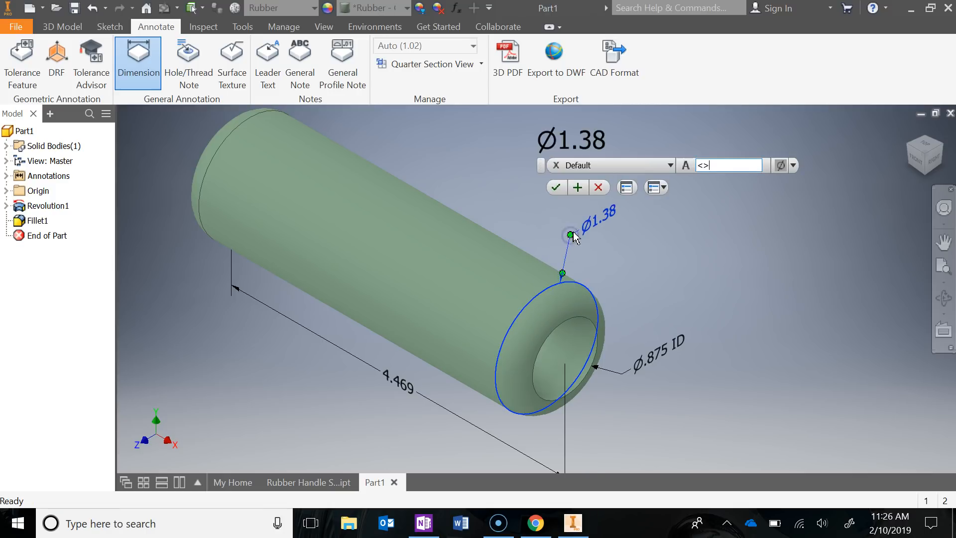
Append OD after the outer diameter dimension's value and set its primary unit precision to 3.123
{"action": "left_click", "coordinate": [629, 190]}
{"action": "left_click", "coordinate": [191, 193]}
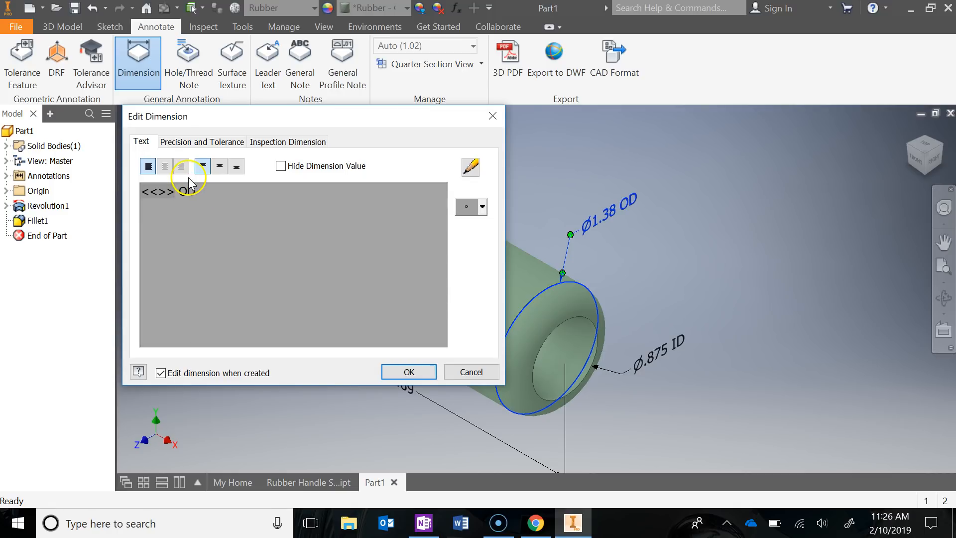
{"action": "left_click", "coordinate": [188, 143]}
{"action": "left_click", "coordinate": [424, 217]}
{"action": "left_click", "coordinate": [409, 258]}
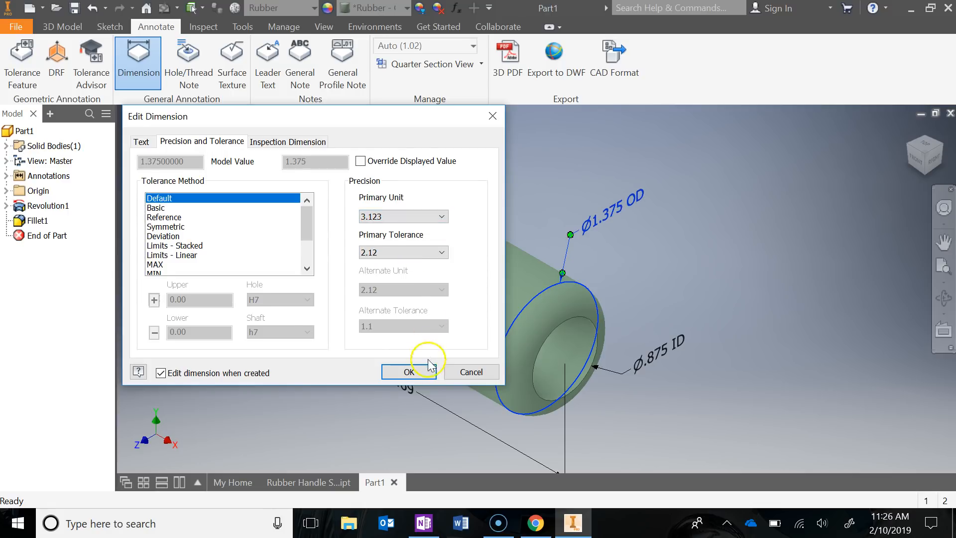
{"action": "left_click", "coordinate": [414, 371]}
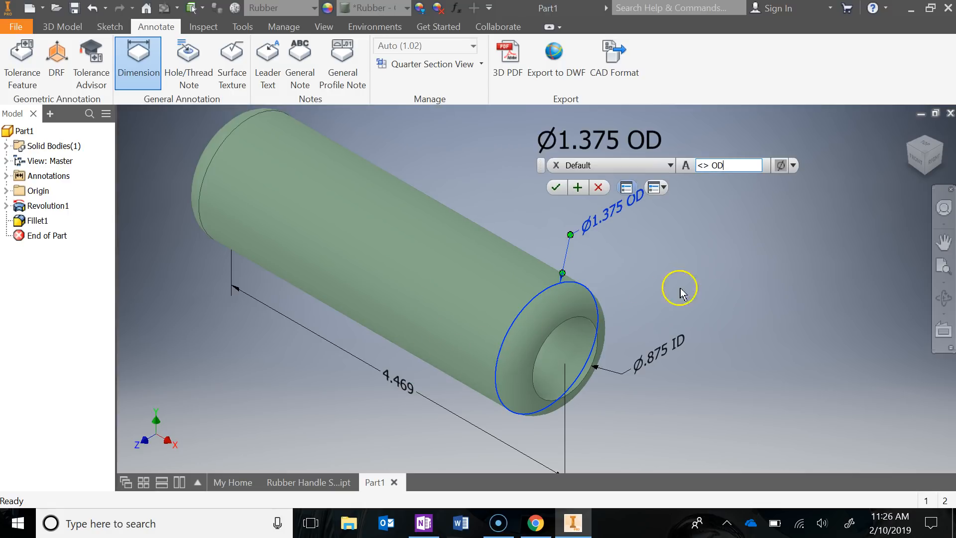
{"action": "left_click", "coordinate": [556, 187]}
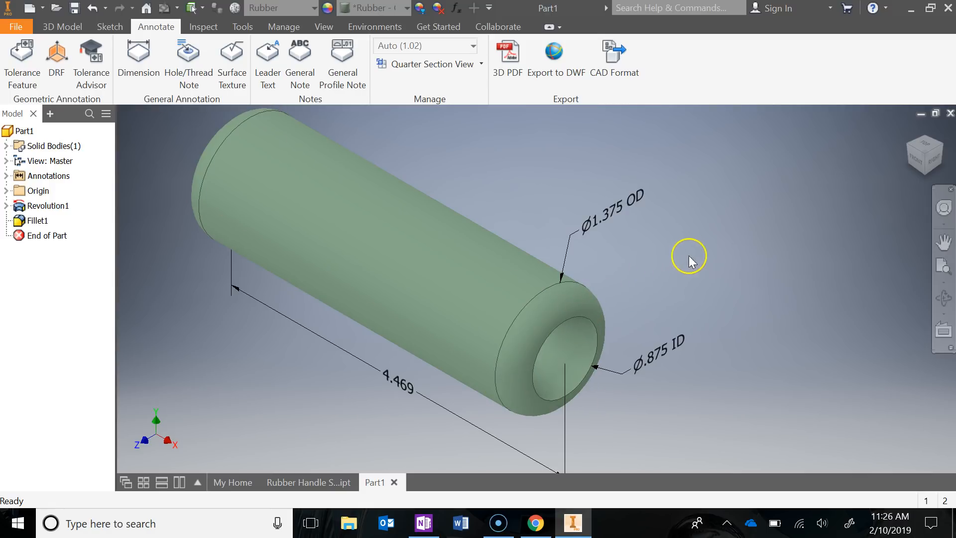
Add a 3D radius dimension to the open end's fillet, placed between the two diameter dimensions, with TYP. appended after its value
{"action": "left_click", "coordinate": [139, 59]}
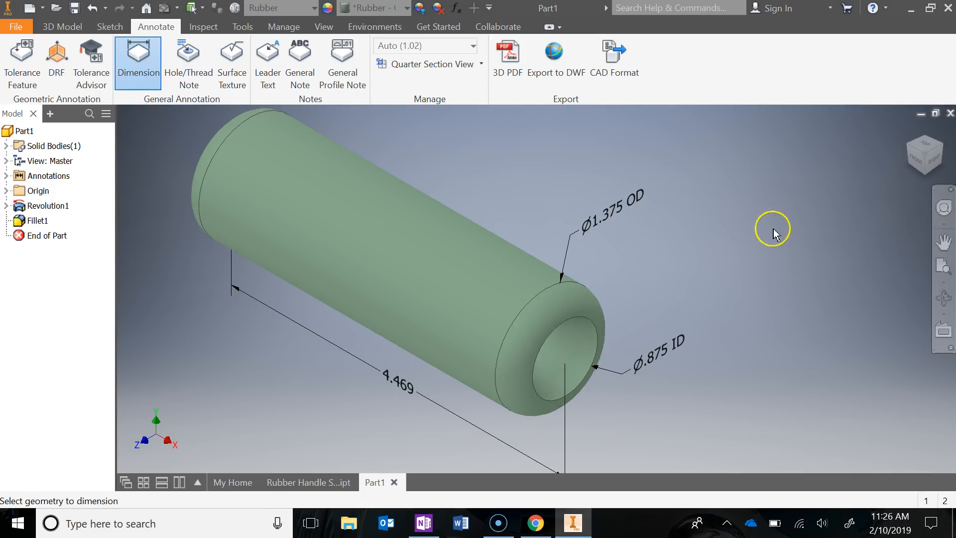
{"action": "left_click", "coordinate": [575, 300]}
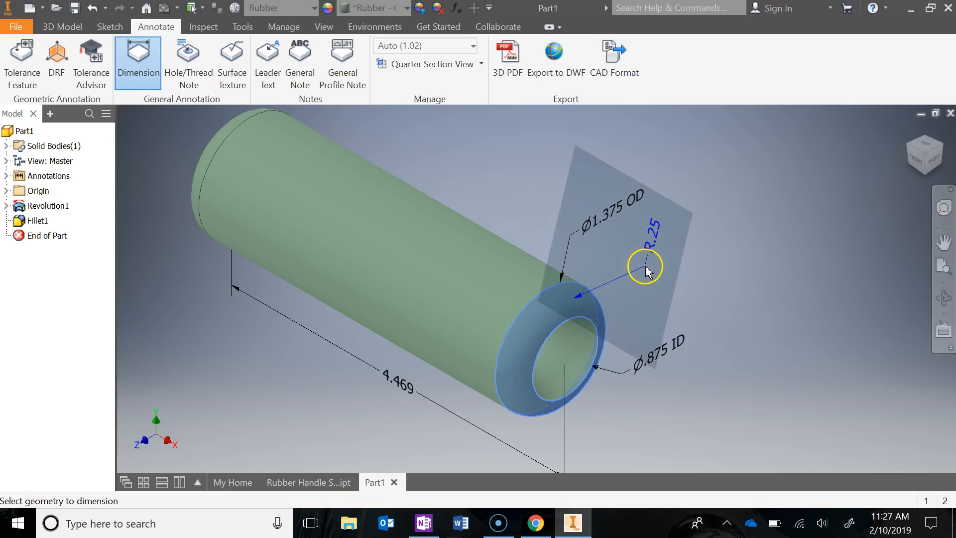
{"action": "left_click", "coordinate": [620, 261]}
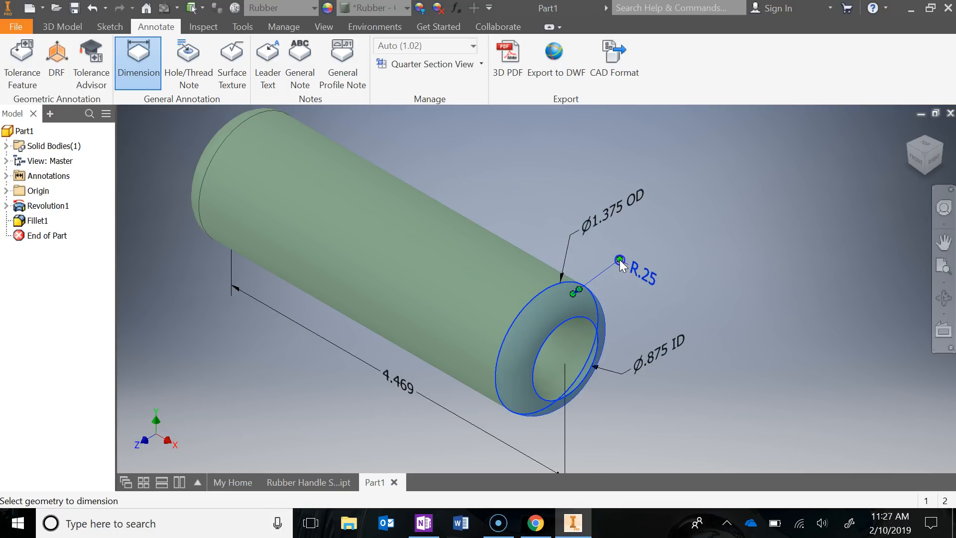
{"action": "left_click", "coordinate": [627, 180]}
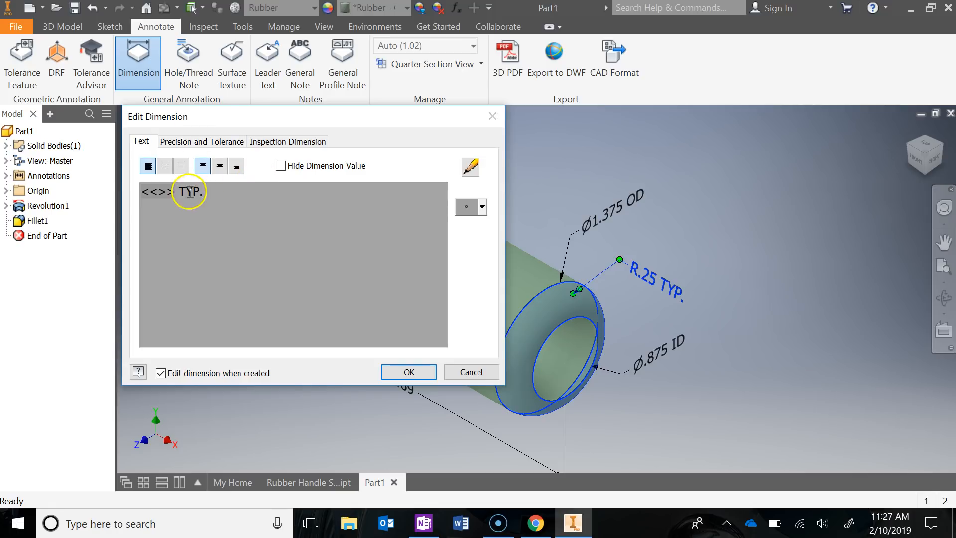
{"action": "left_click", "coordinate": [409, 372]}
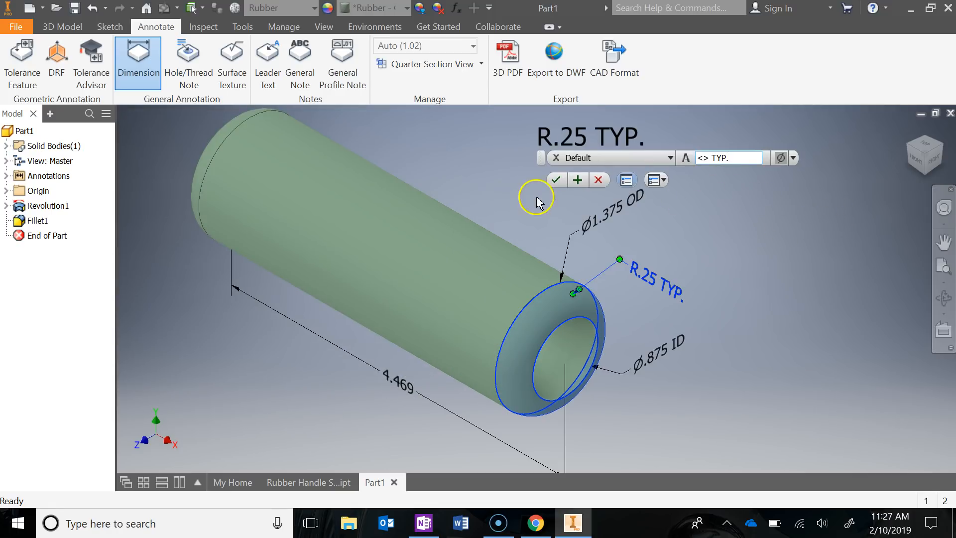
{"action": "left_click", "coordinate": [555, 180]}
{"action": "key", "text": "Escape"}
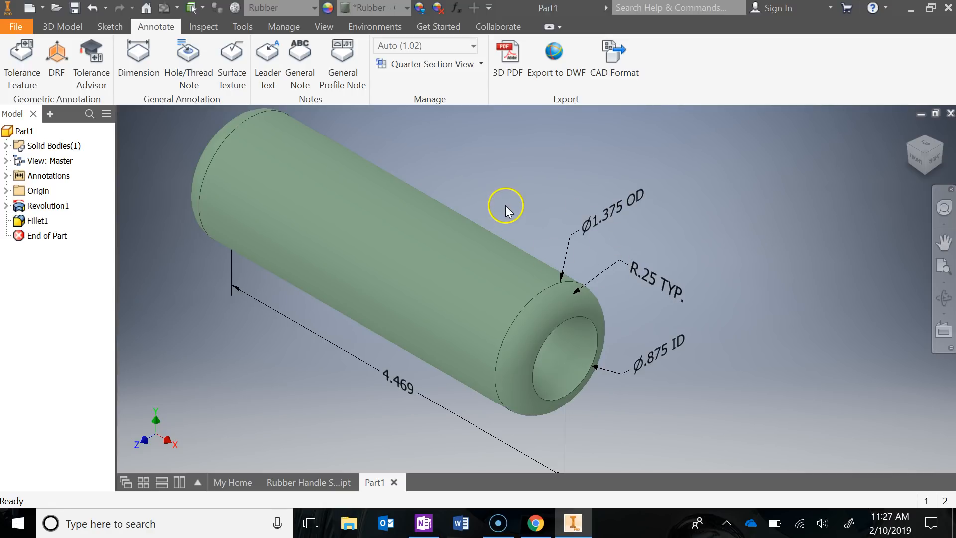
Add a 3D diameter dimension to the small hole in the sleeve's closed end, placing it above that end in the home view
{"action": "scroll", "coordinate": [515, 205], "scroll_direction": "down", "scroll_amount": 3}
{"action": "middle_click_drag", "start_coordinate": [405, 217], "coordinate": [497, 251], "text": "shift"}
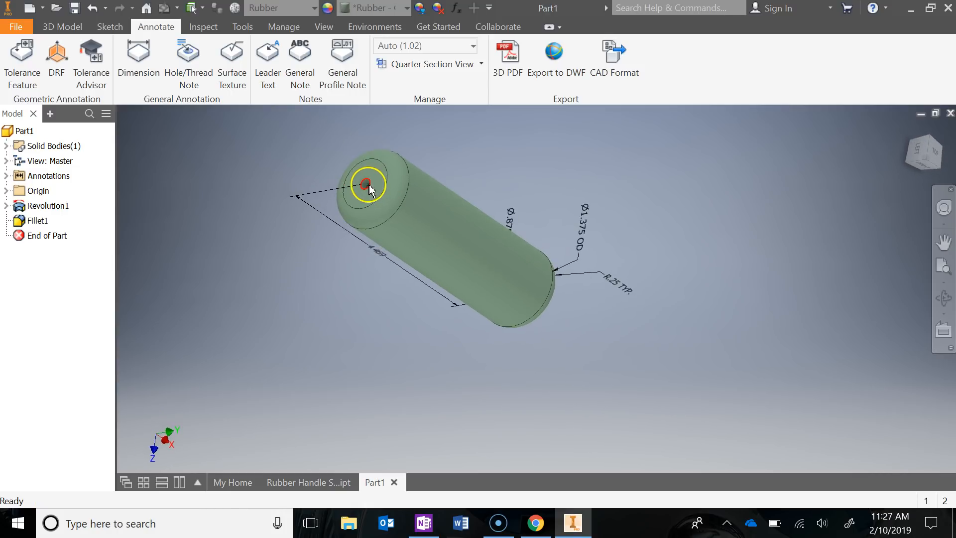
{"action": "left_click", "coordinate": [139, 59]}
{"action": "scroll", "coordinate": [367, 184], "scroll_direction": "up", "scroll_amount": 5}
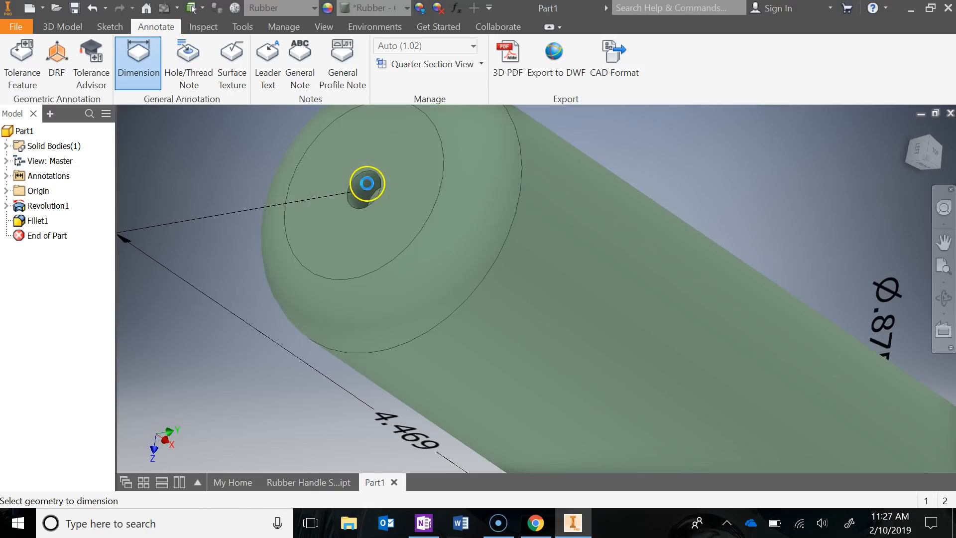
{"action": "left_click", "coordinate": [371, 175]}
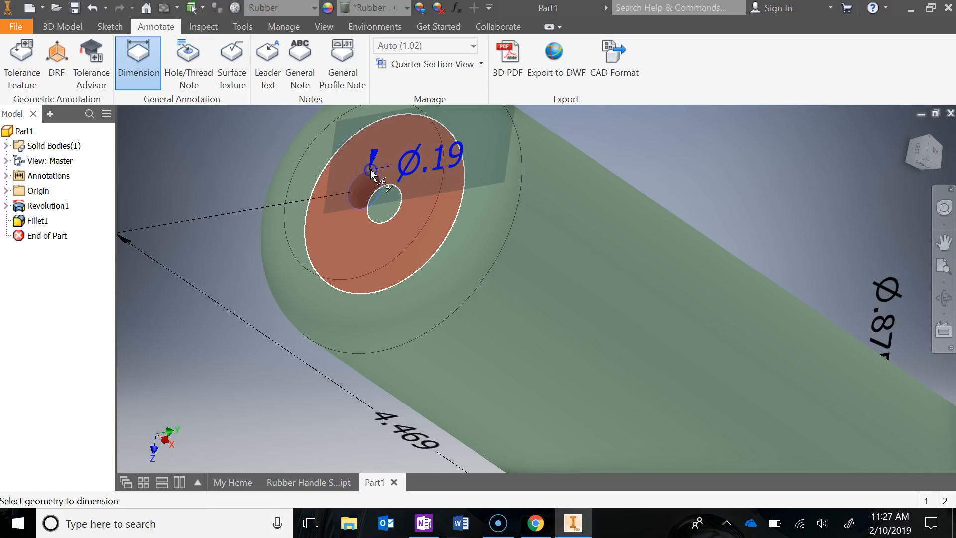
{"action": "scroll", "coordinate": [369, 176], "scroll_direction": "down", "scroll_amount": 5}
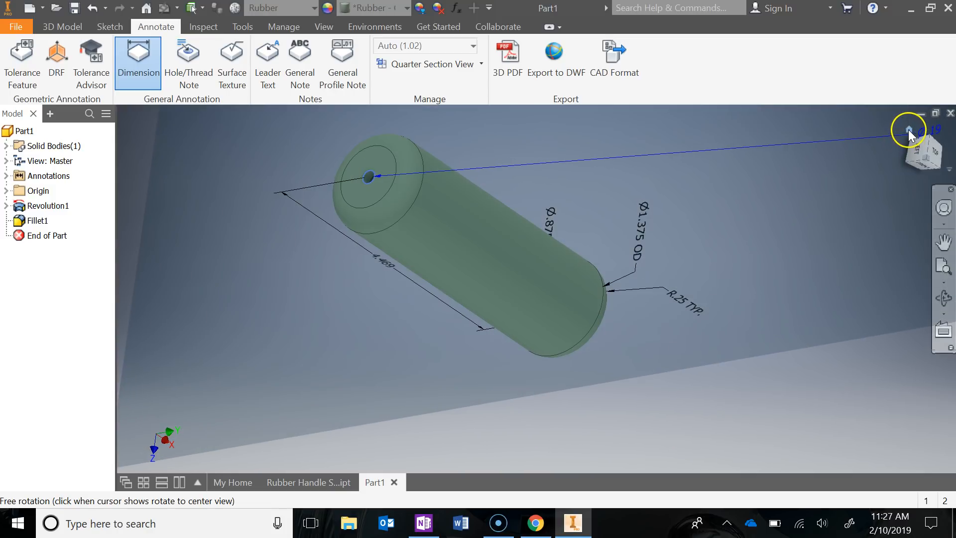
{"action": "left_click", "coordinate": [909, 131]}
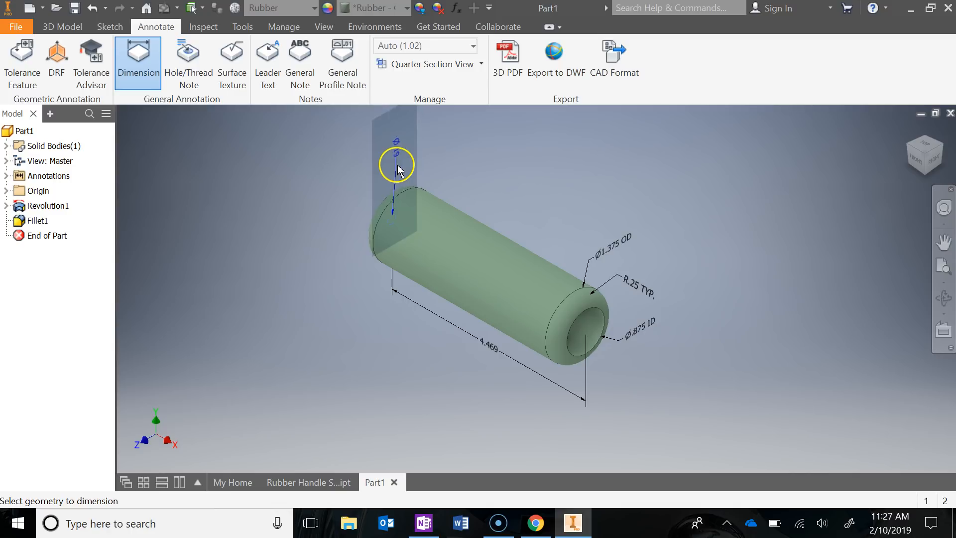
{"action": "left_click", "coordinate": [373, 175]}
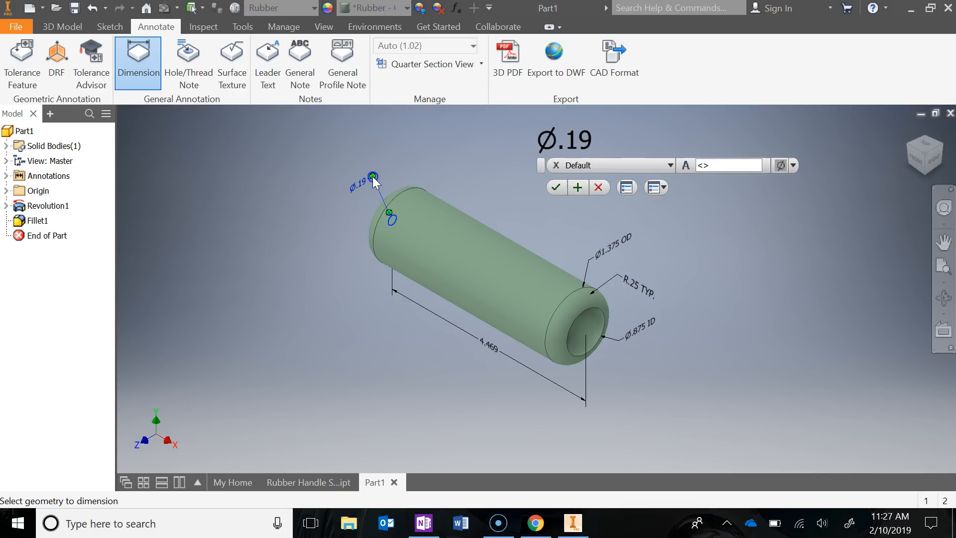
Append THRU. after the small hole's diameter value and set its primary unit precision to 3.123
{"action": "left_click", "coordinate": [628, 188]}
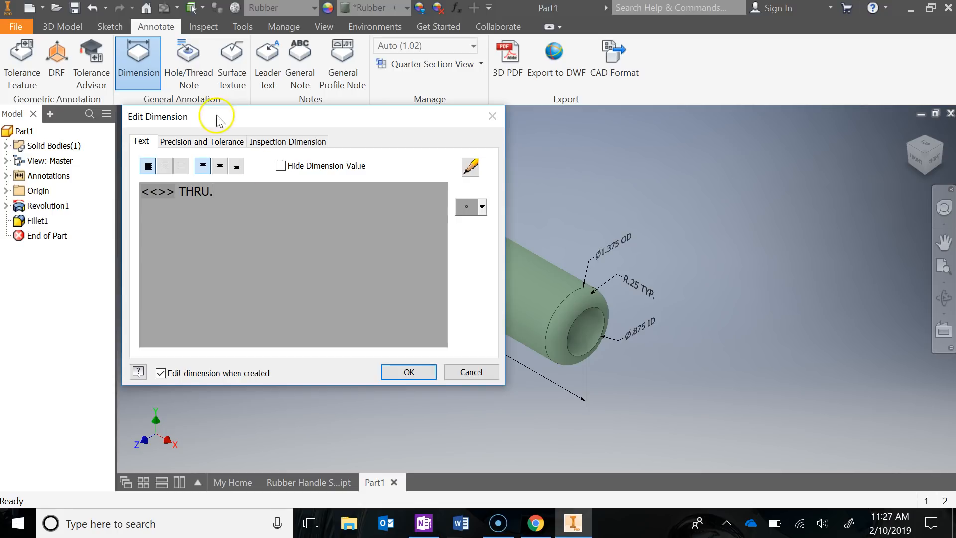
{"action": "left_click", "coordinate": [205, 142]}
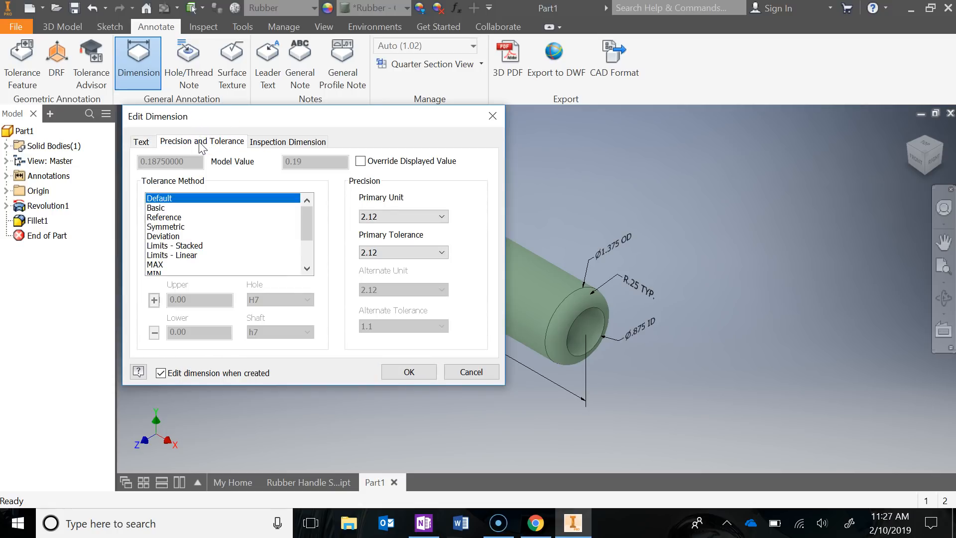
{"action": "left_click", "coordinate": [442, 217]}
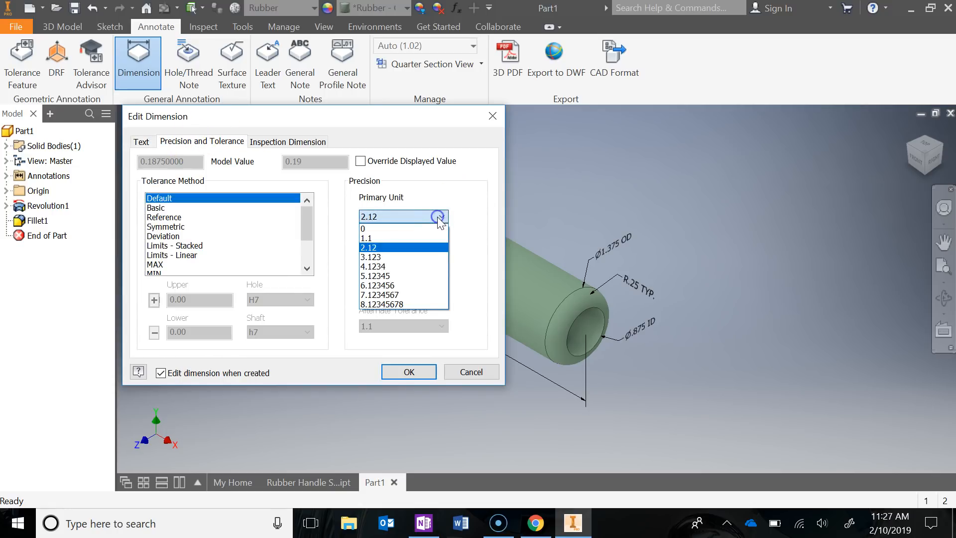
{"action": "left_click", "coordinate": [412, 253]}
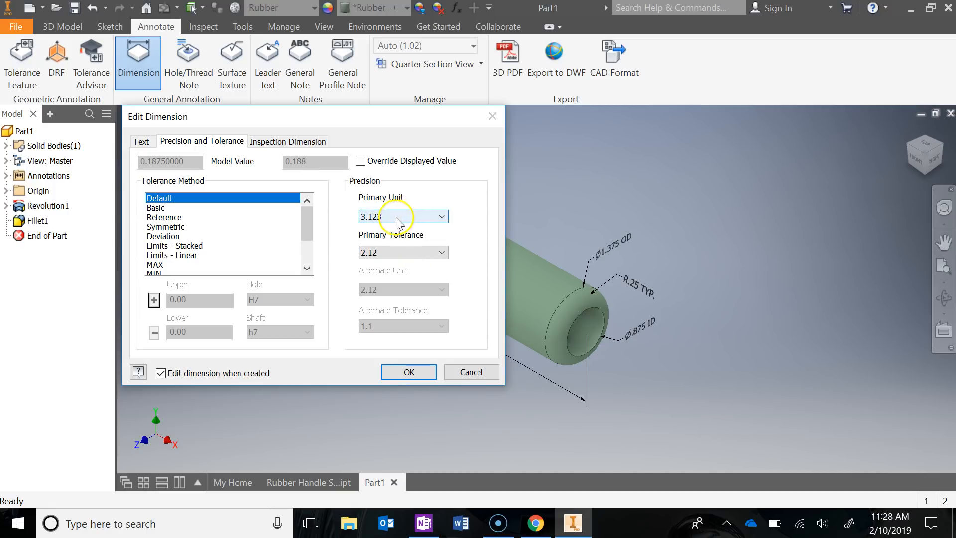
{"action": "left_click", "coordinate": [140, 142]}
{"action": "left_click", "coordinate": [409, 372]}
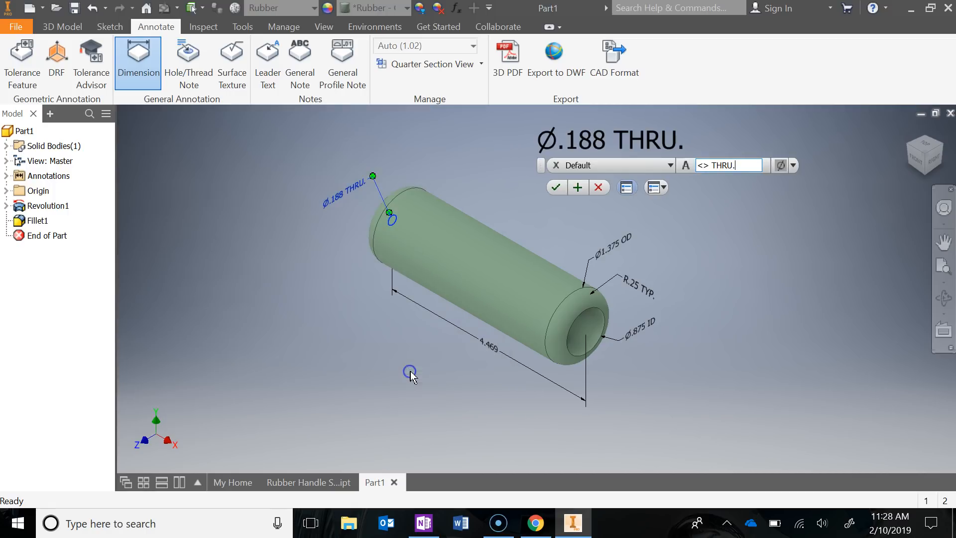
{"action": "left_click", "coordinate": [556, 187]}
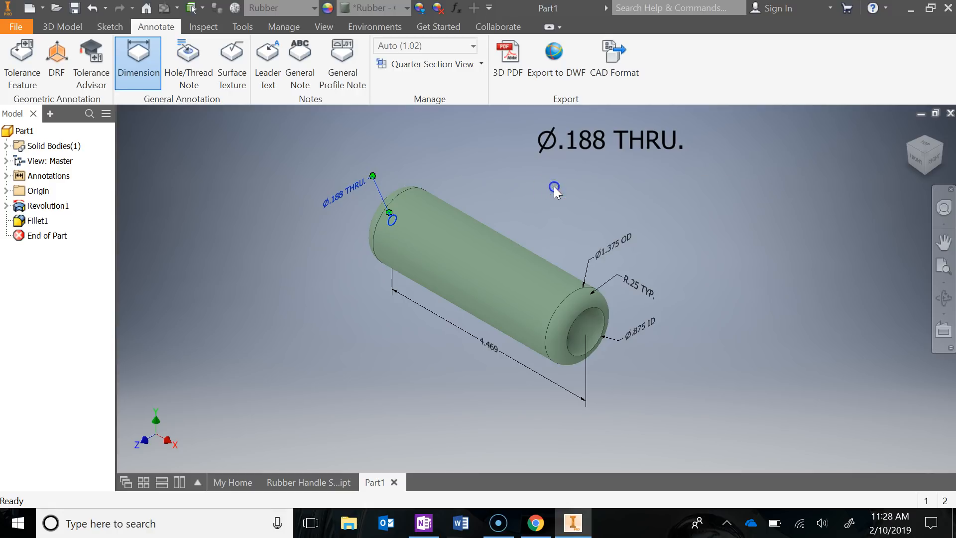
Change the THRU. hole diameter dimension's primary unit precision to four decimal places (4.1234)
{"action": "double_click", "coordinate": [343, 196]}
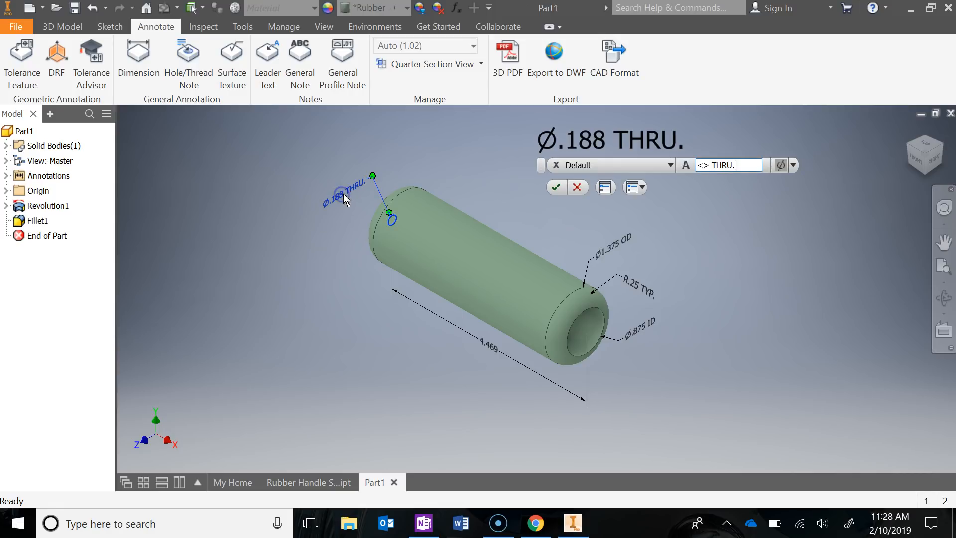
{"action": "left_click", "coordinate": [605, 188]}
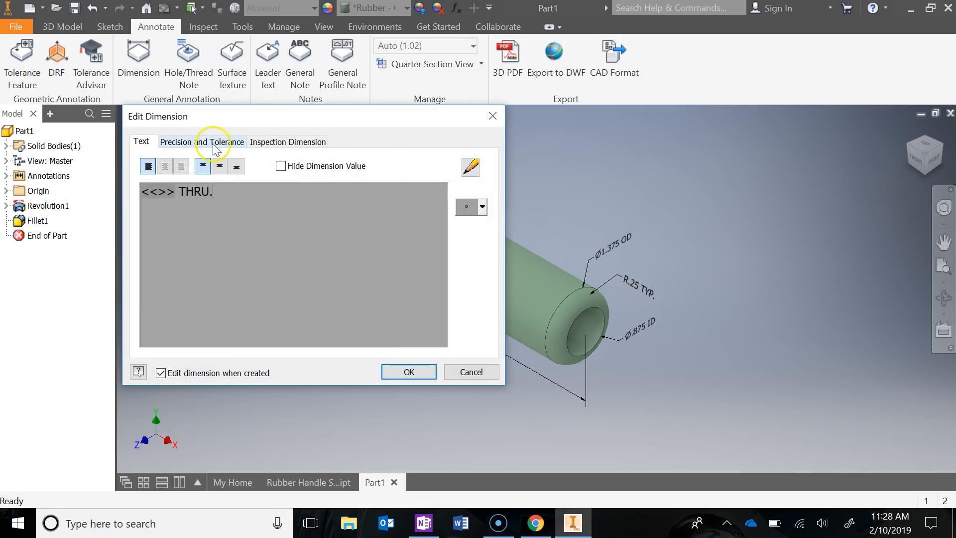
{"action": "left_click", "coordinate": [228, 144]}
{"action": "left_click", "coordinate": [424, 216]}
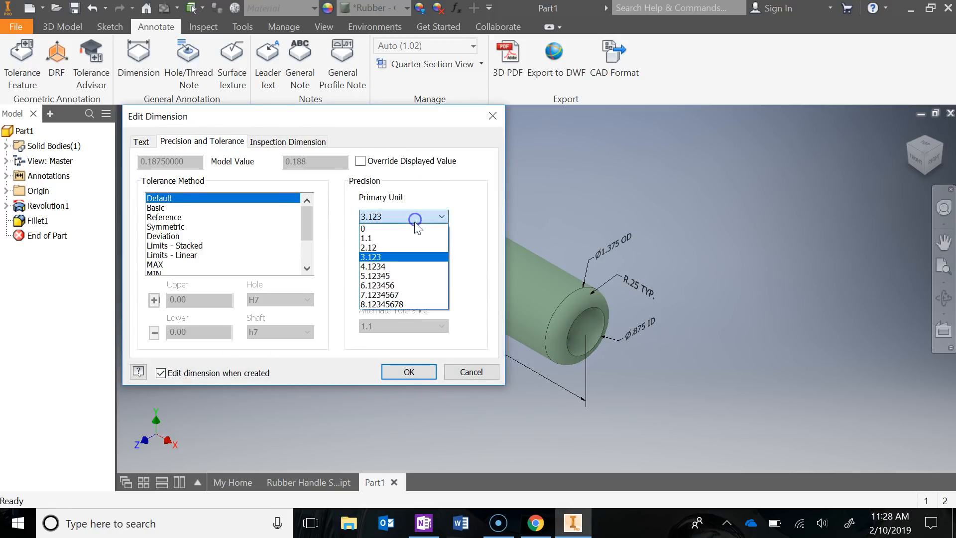
{"action": "left_click", "coordinate": [406, 267]}
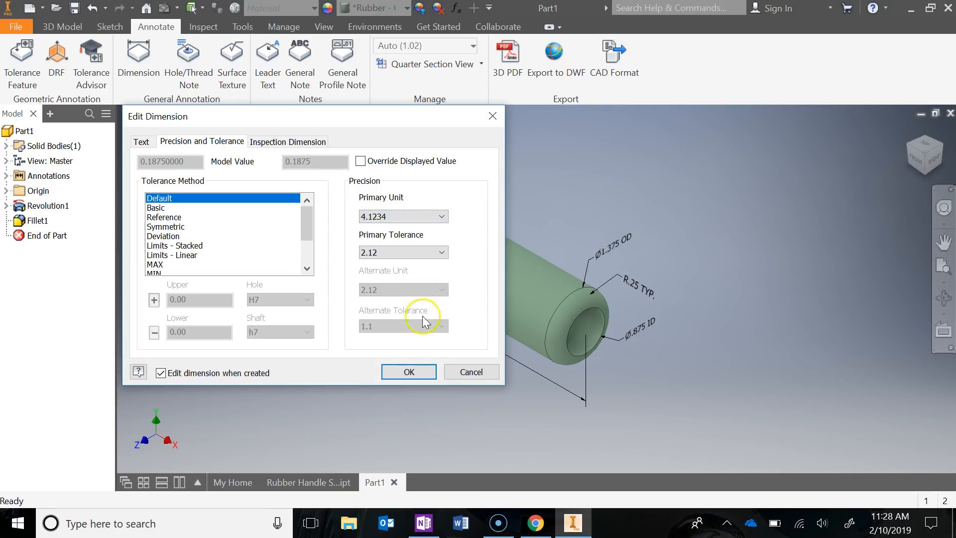
{"action": "left_click", "coordinate": [412, 371]}
{"action": "left_click", "coordinate": [557, 187]}
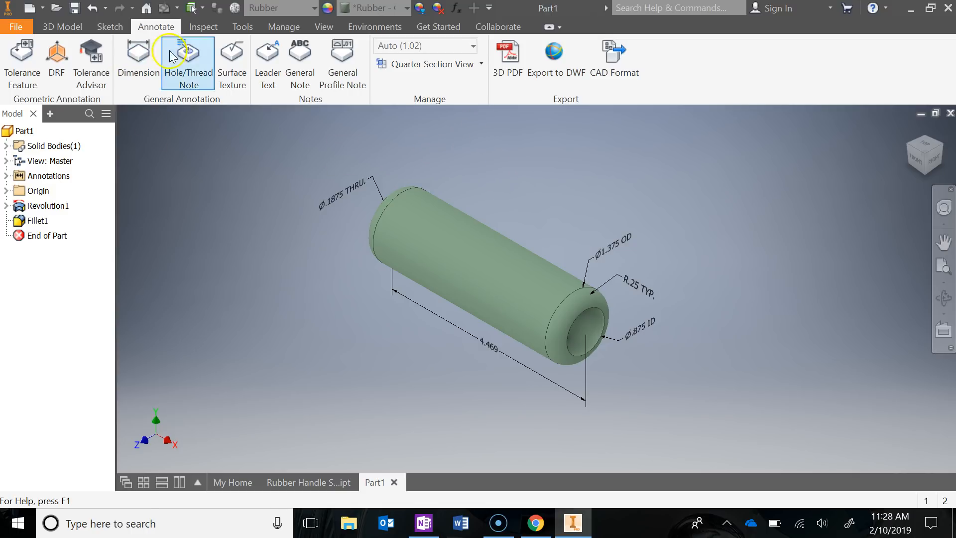
Attach a leader text note reading MATERIAL: RUBBER to the sleeve's outer cylindrical face, placing the text above the sleeve near its closed end
{"action": "left_click", "coordinate": [269, 54]}
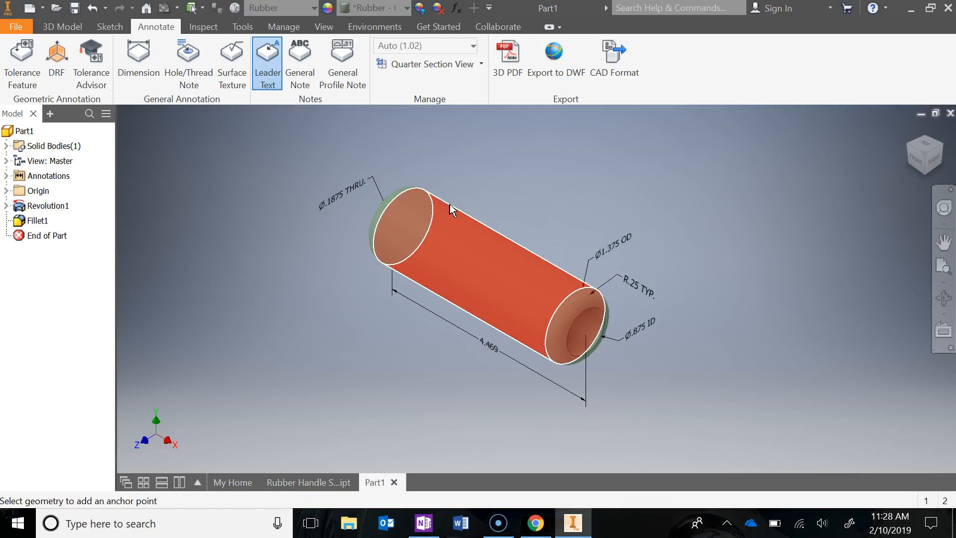
{"action": "left_click", "coordinate": [450, 205]}
{"action": "double_click", "coordinate": [463, 178]}
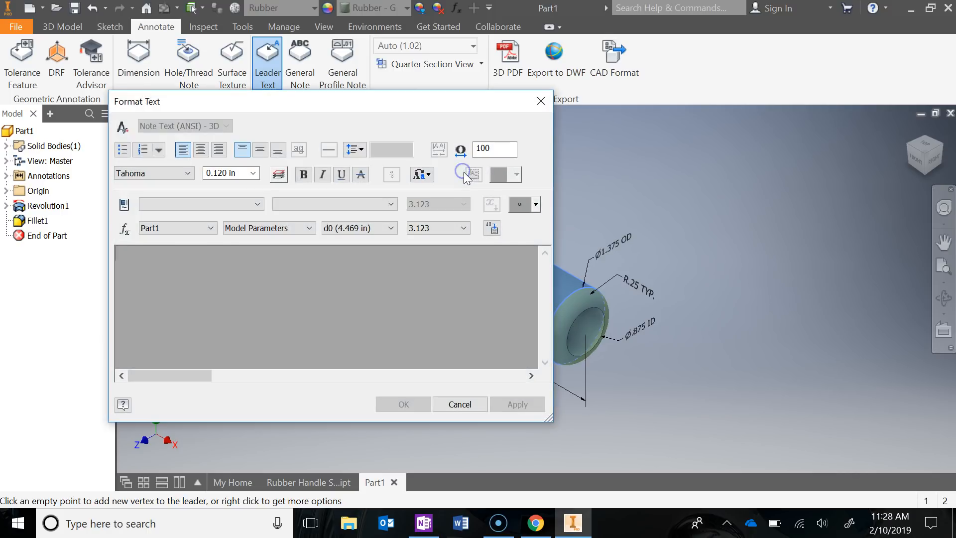
{"action": "type", "text": "MATERIAL: RUB"}
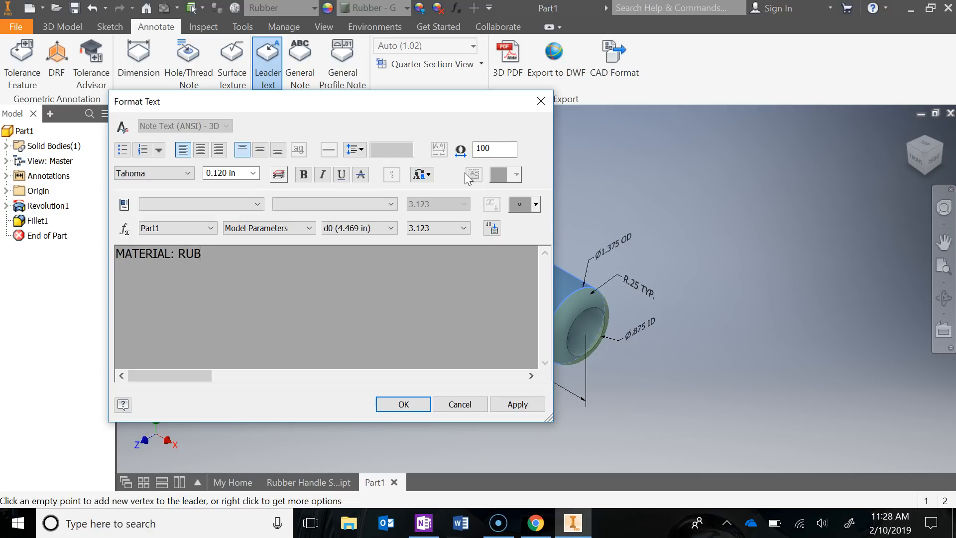
{"action": "type", "text": "BER"}
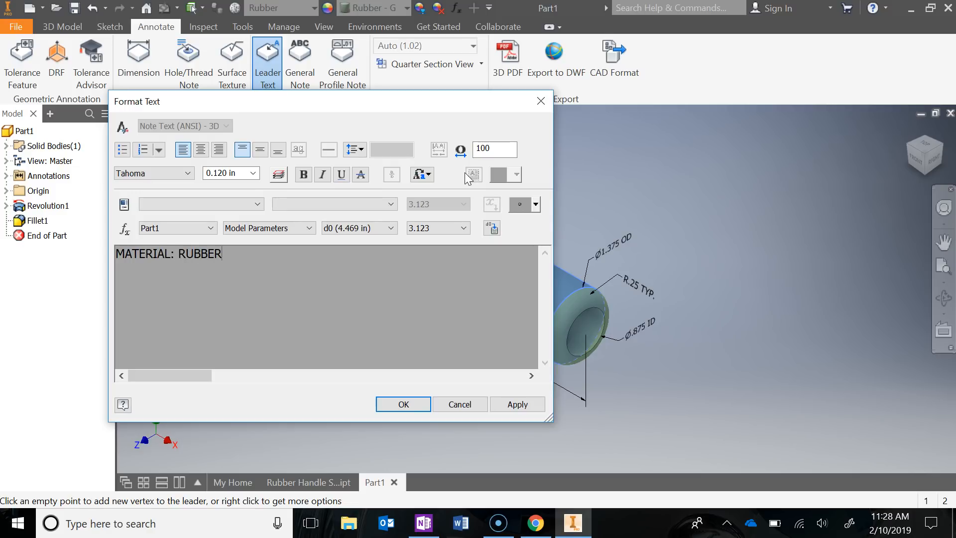
{"action": "left_click", "coordinate": [402, 404]}
Attach a second leader note to the middle of the sleeve's outer face, reading CREATED BY: with the creator's full name on a second line
{"action": "left_click", "coordinate": [272, 52]}
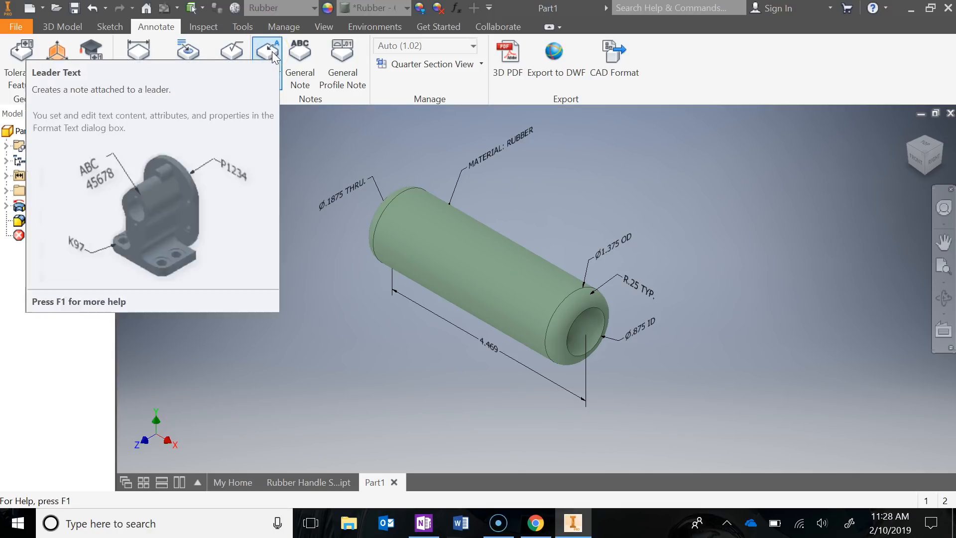
{"action": "left_click", "coordinate": [502, 234]}
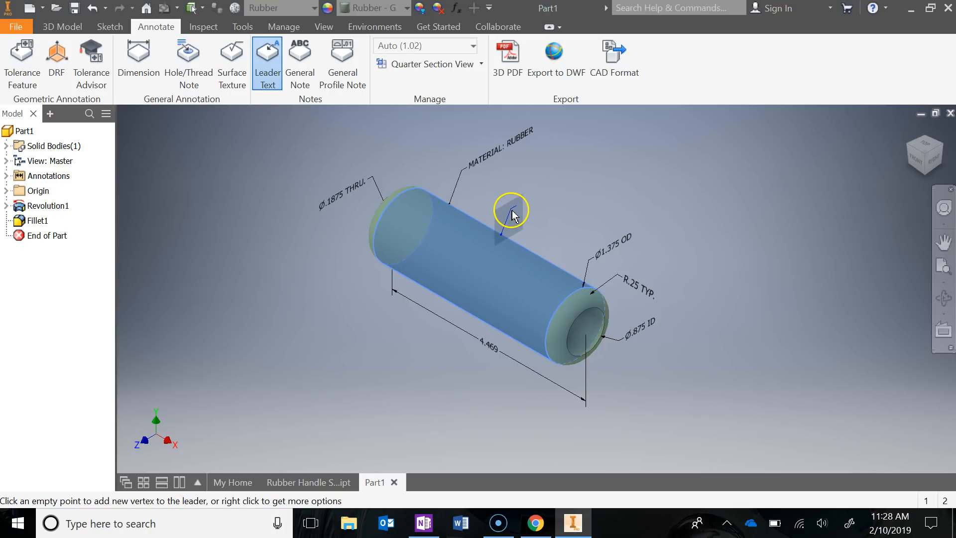
{"action": "double_click", "coordinate": [513, 214]}
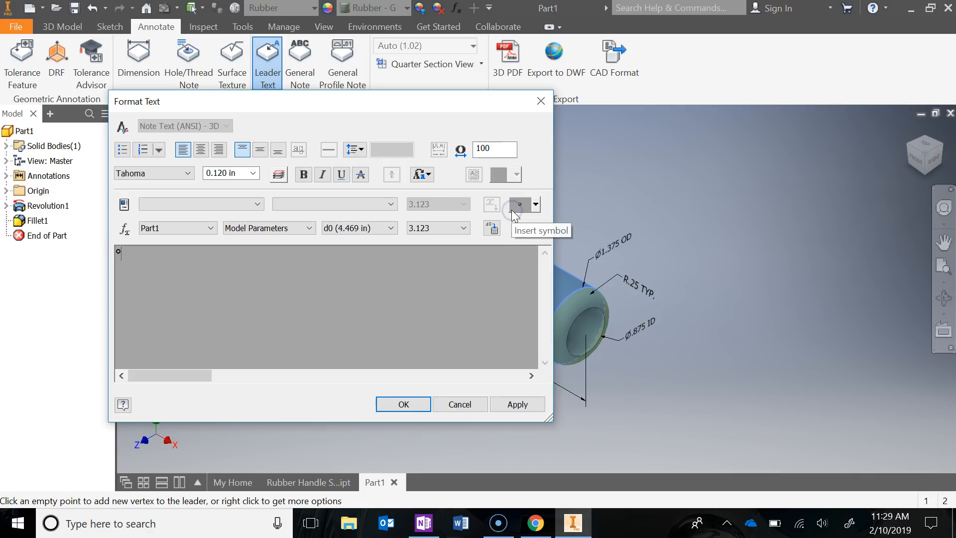
{"action": "type", "text": "CREATED BY:"}
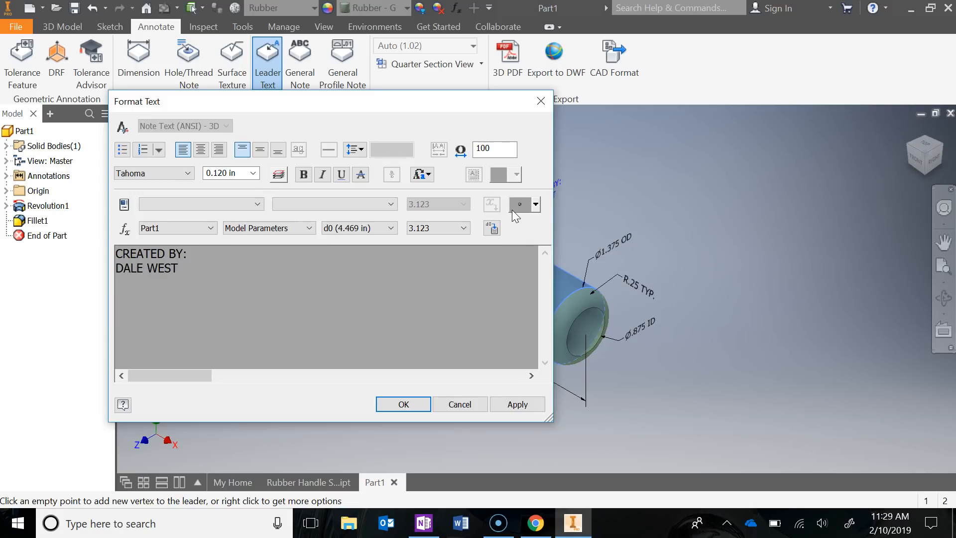
{"action": "left_click", "coordinate": [417, 411]}
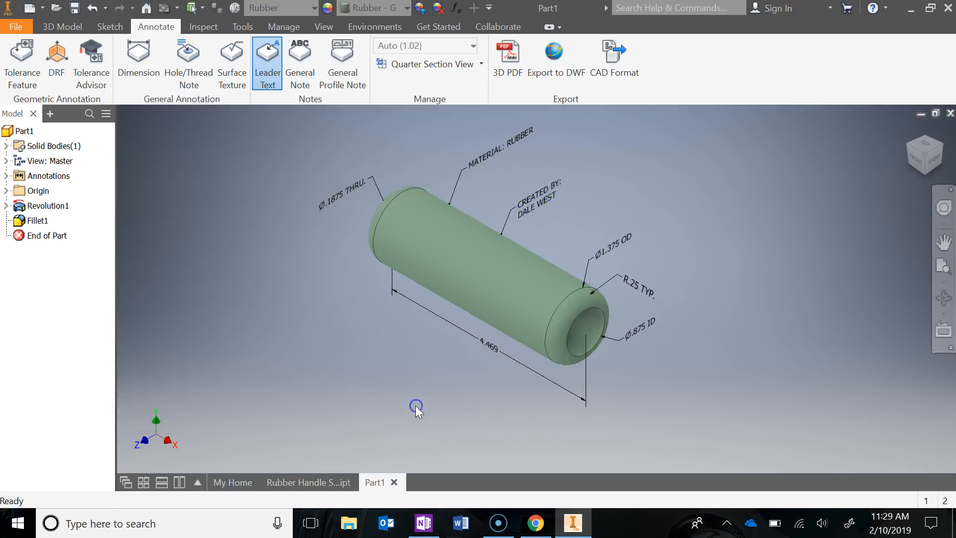
{"action": "mouse_move", "coordinate": [739, 291]}
{"action": "middle_mouse_down"}
{"action": "mouse_move", "coordinate": [711, 303]}
{"action": "mouse_move", "coordinate": [722, 295]}
{"action": "middle_mouse_up"}
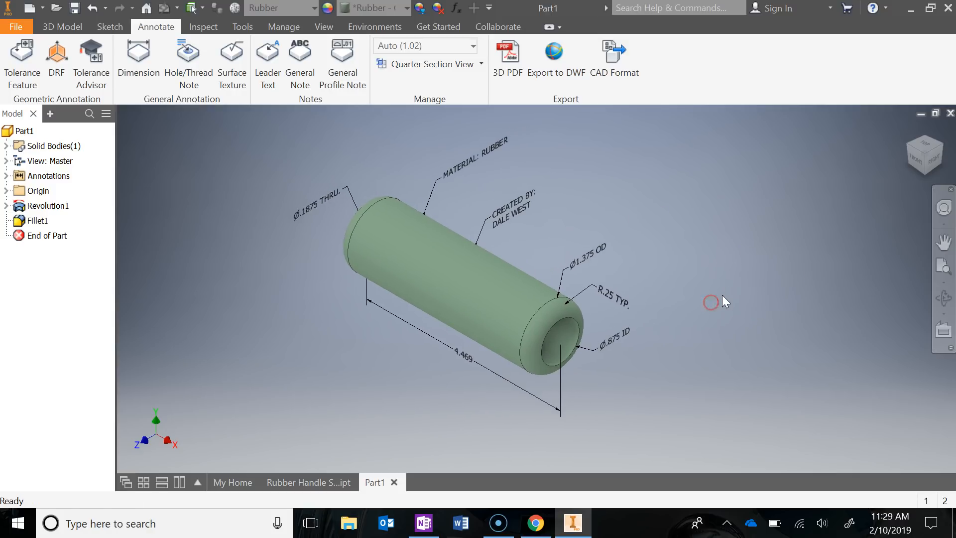
{"action": "left_click", "coordinate": [74, 8]}
{"action": "middle_click_drag", "start_coordinate": [728, 295], "coordinate": [749, 302]}
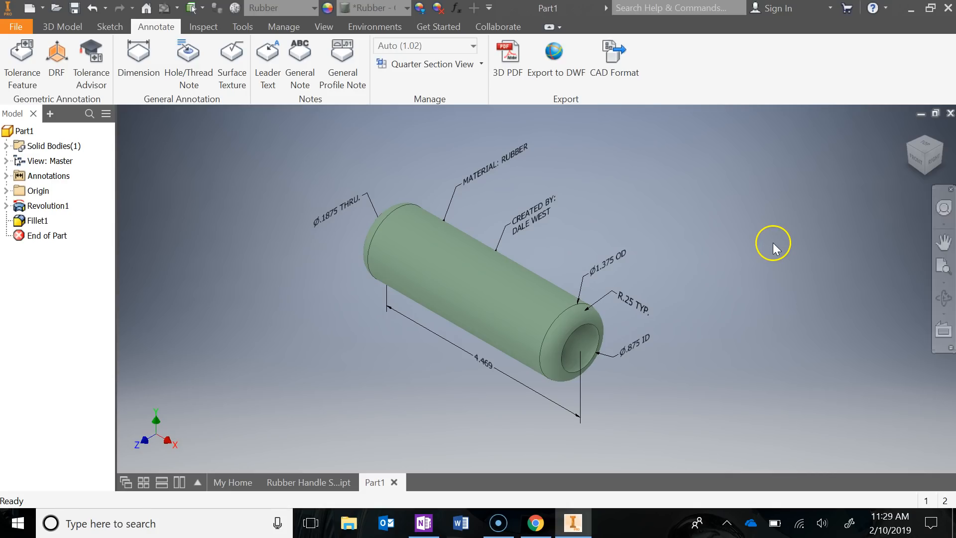
{"action": "mouse_move", "coordinate": [729, 241]}
{"action": "middle_mouse_down"}
{"action": "mouse_move", "coordinate": [599, 226]}
{"action": "mouse_move", "coordinate": [585, 235]}
{"action": "middle_mouse_up"}
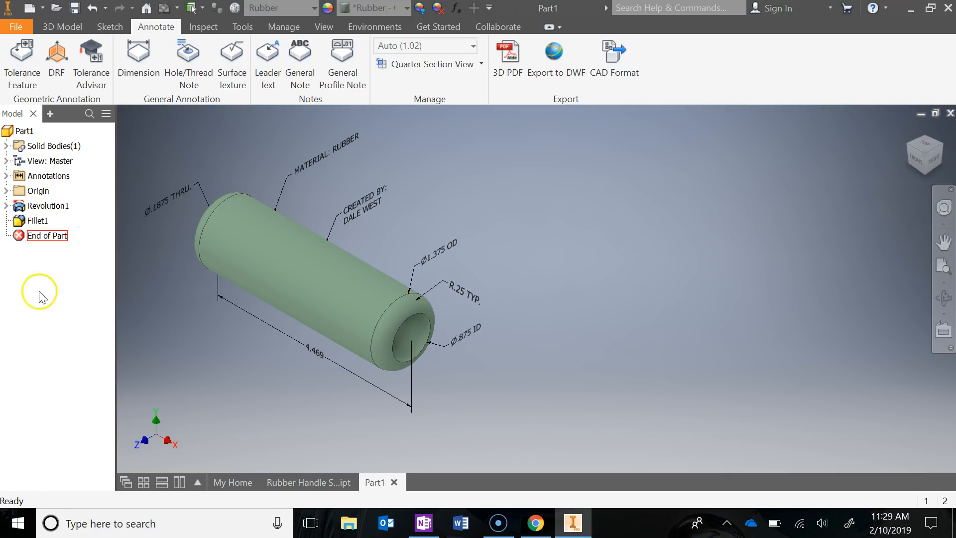
{"action": "left_click", "coordinate": [6, 207]}
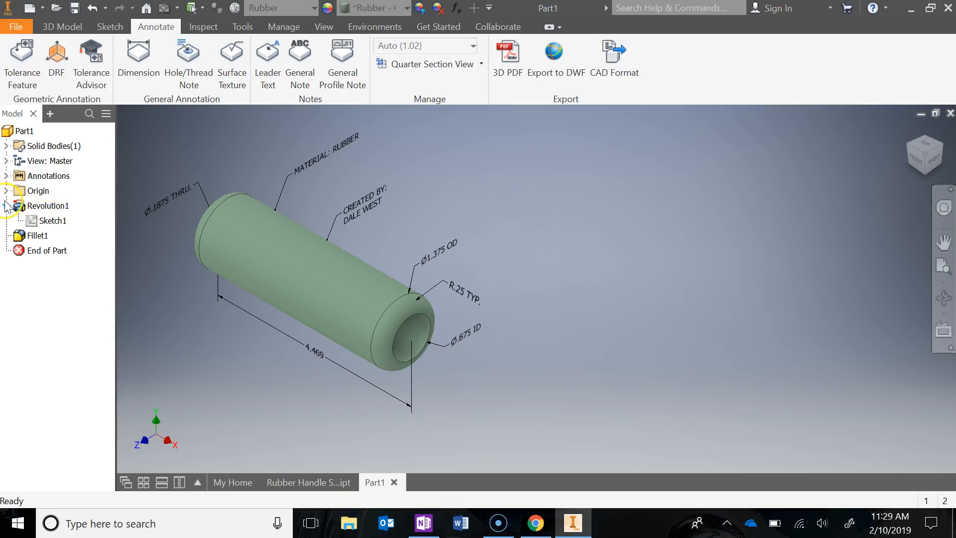
{"action": "left_click", "coordinate": [6, 206]}
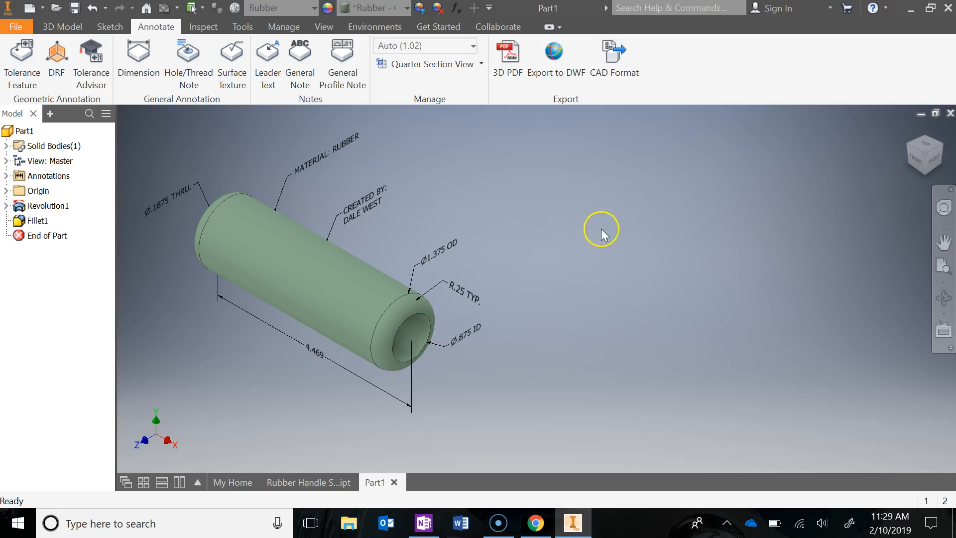
{"action": "mouse_move", "coordinate": [673, 247]}
{"action": "middle_mouse_down"}
{"action": "mouse_move", "coordinate": [651, 247]}
{"action": "mouse_move", "coordinate": [664, 247]}
{"action": "middle_mouse_up"}
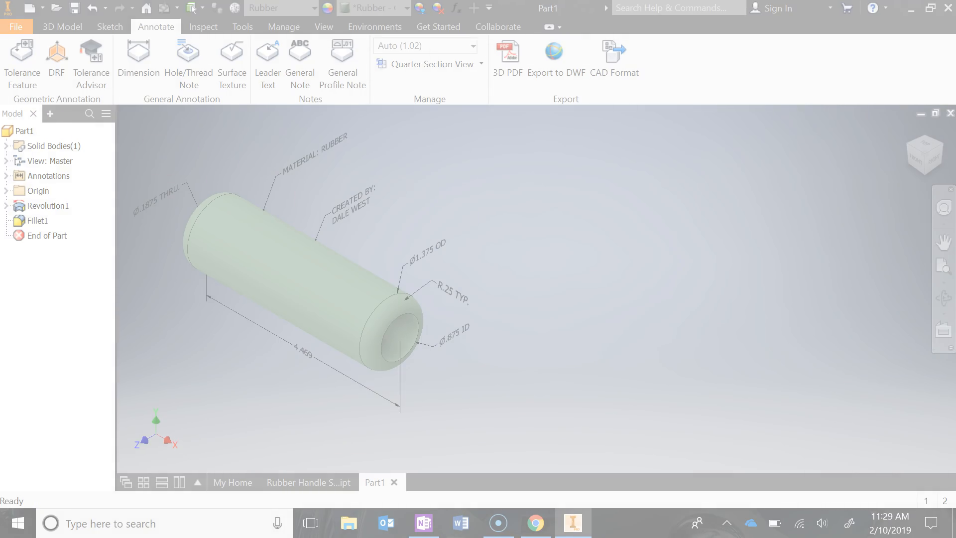
{"action": "left_click_drag", "start_coordinate": [1, 103], "coordinate": [487, 454]}
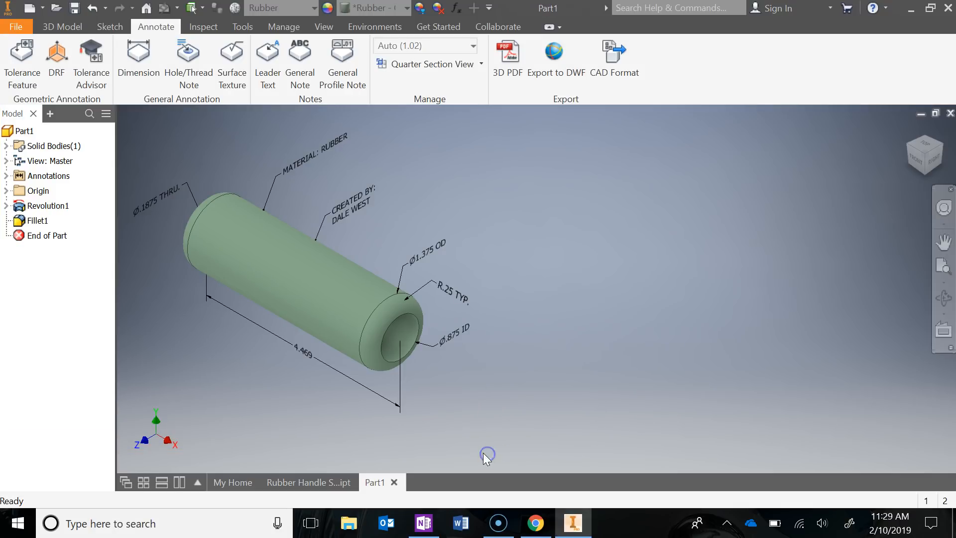